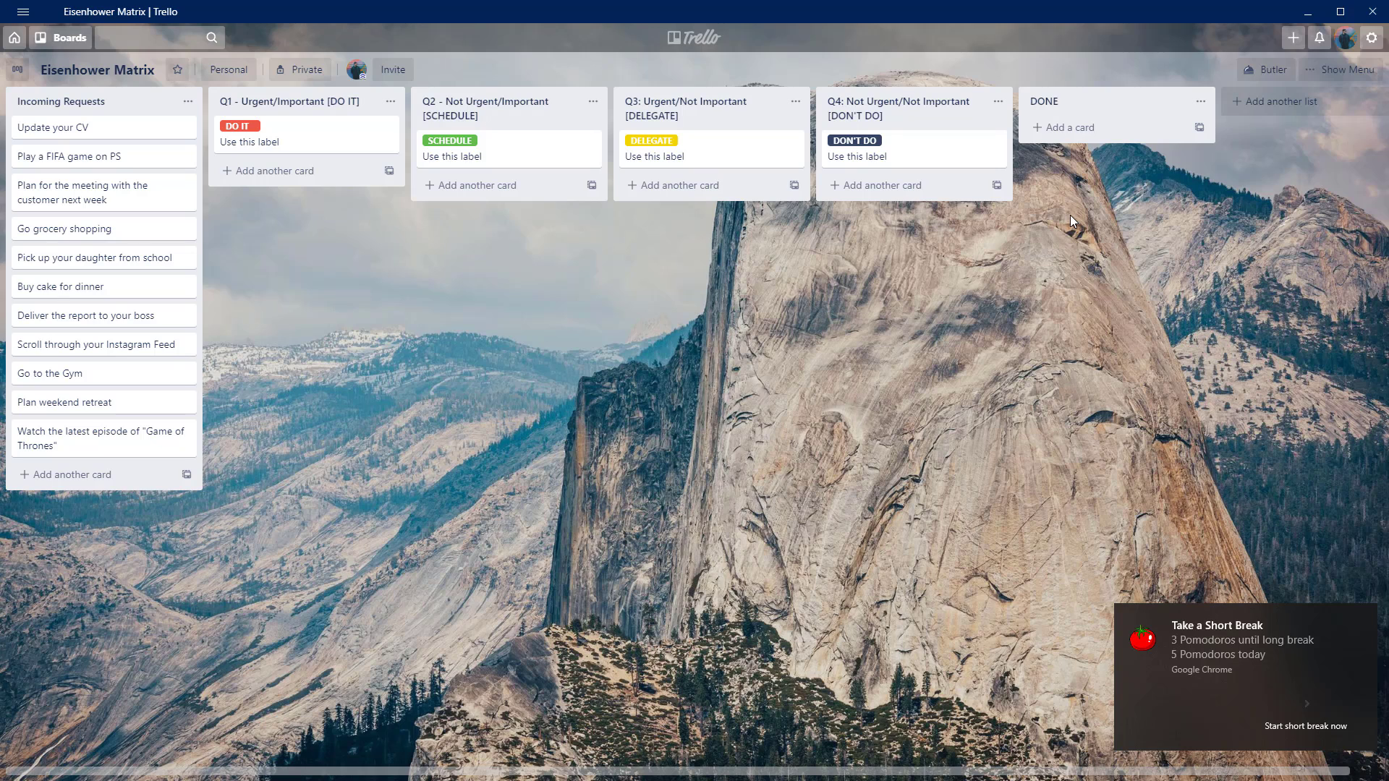
Dismiss the short break notification covering the board.
{"action": "left_click", "coordinate": [1362, 617]}
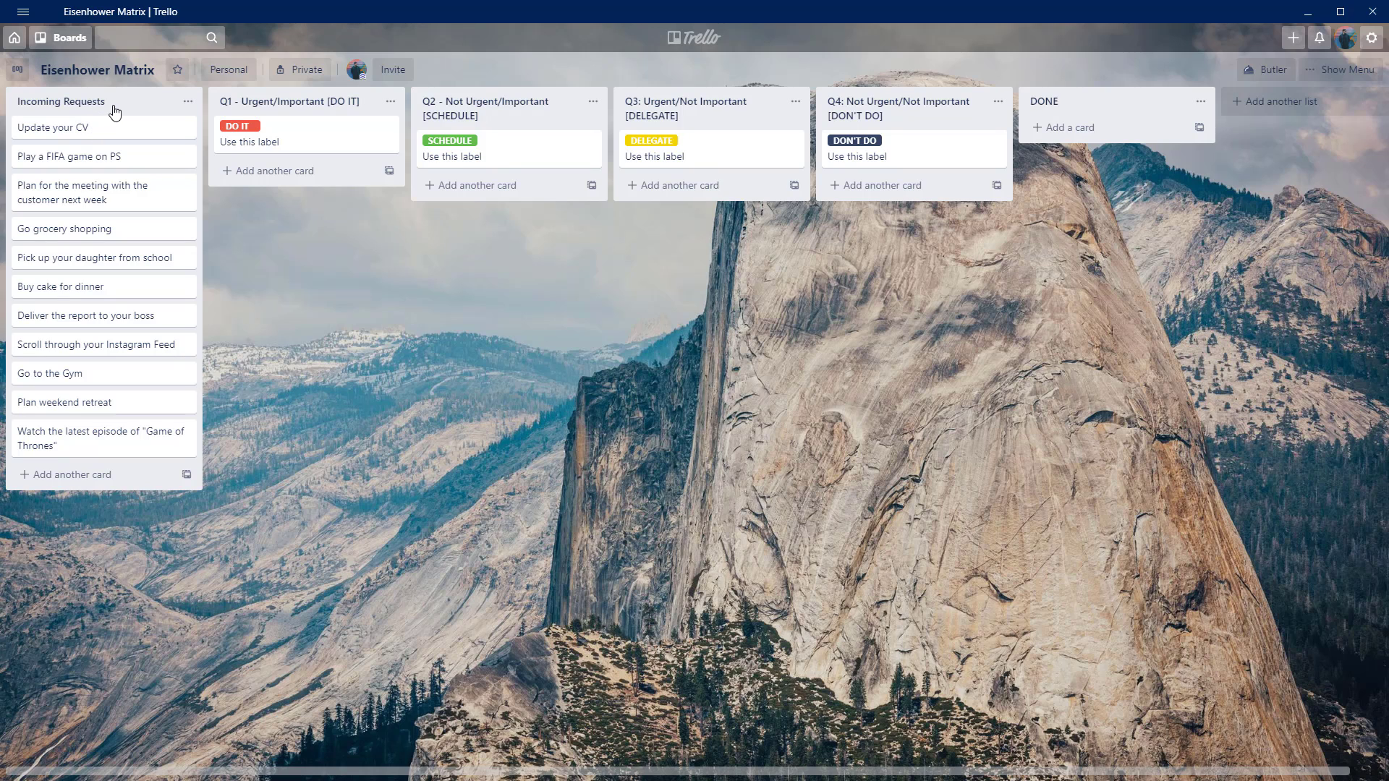
{"action": "mouse_move", "coordinate": [110, 109]}
{"action": "left_mouse_down"}
{"action": "mouse_move", "coordinate": [107, 98]}
{"action": "mouse_move", "coordinate": [103, 148]}
{"action": "mouse_move", "coordinate": [106, 127]}
{"action": "left_mouse_up"}
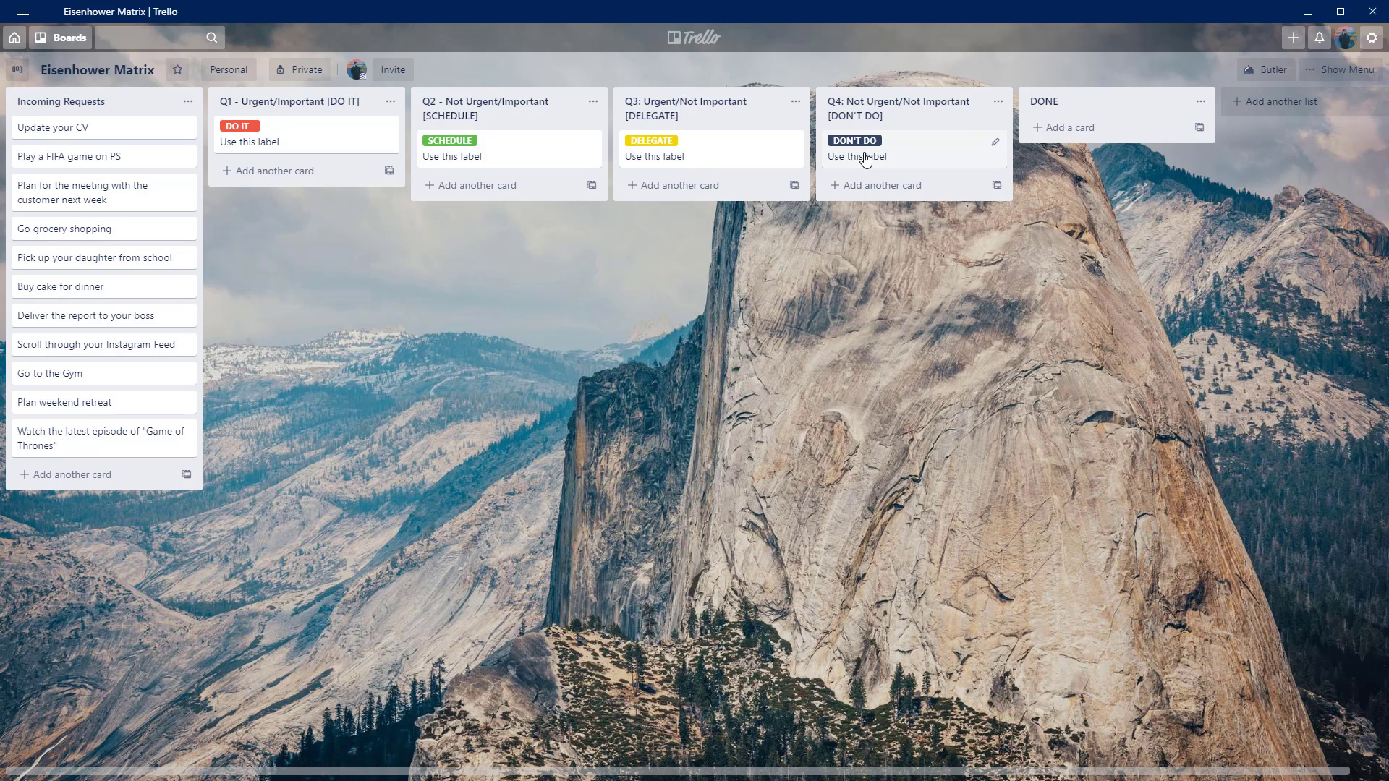
{"action": "mouse_move", "coordinate": [307, 109]}
{"action": "left_mouse_down"}
{"action": "mouse_move", "coordinate": [302, 134]}
{"action": "mouse_move", "coordinate": [303, 119]}
{"action": "left_mouse_up"}
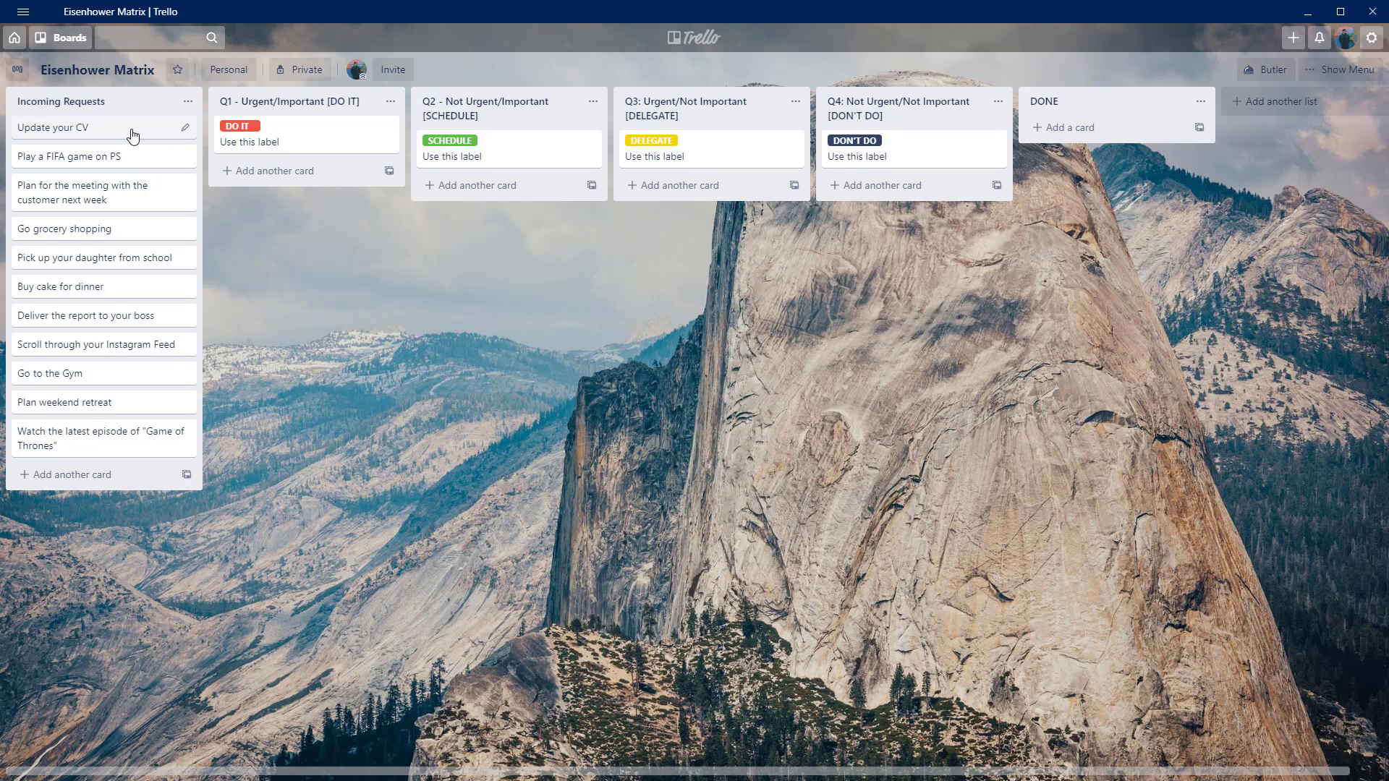
Move the "Update your CV" card to the Q2 - Not Urgent/Important list and give it the SCHEDULE label.
{"action": "left_click_drag", "start_coordinate": [133, 135], "coordinate": [544, 185]}
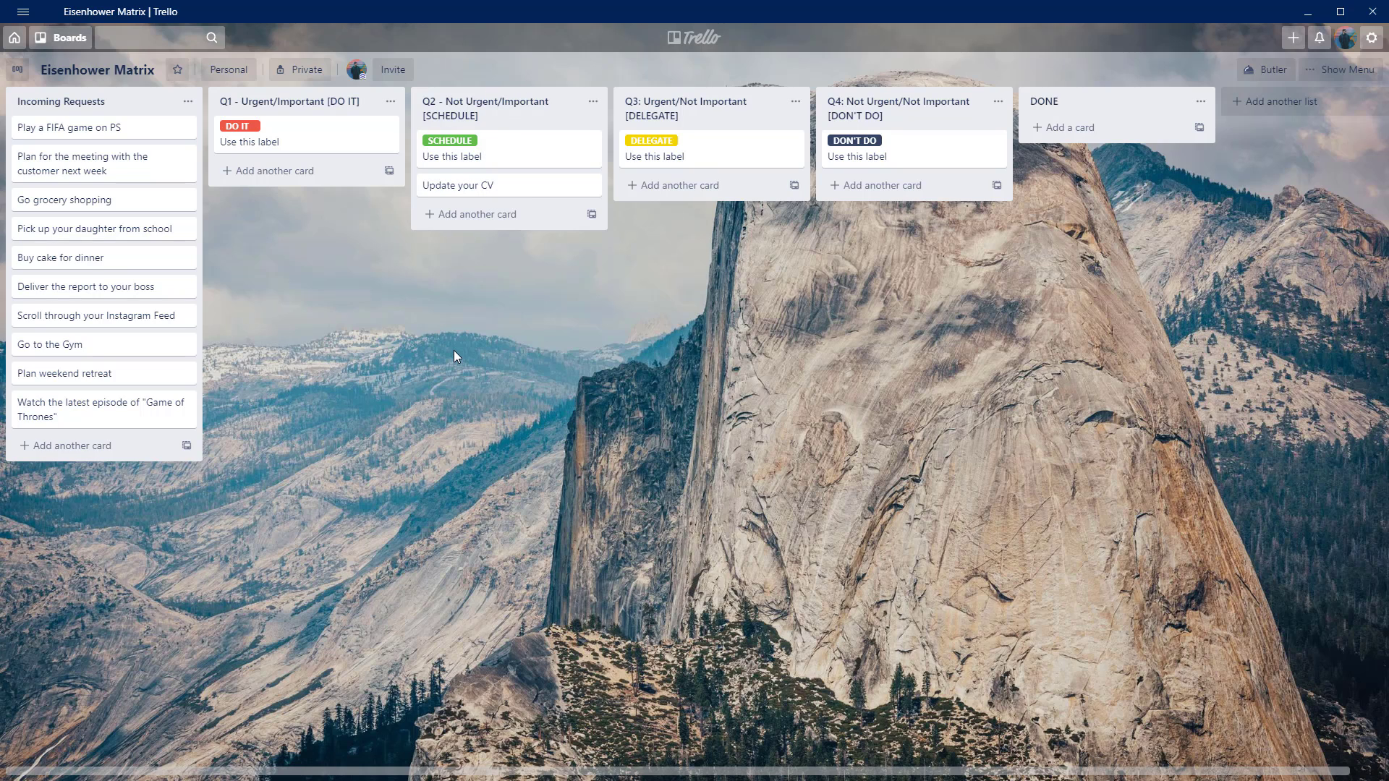
{"action": "left_click", "coordinate": [511, 184]}
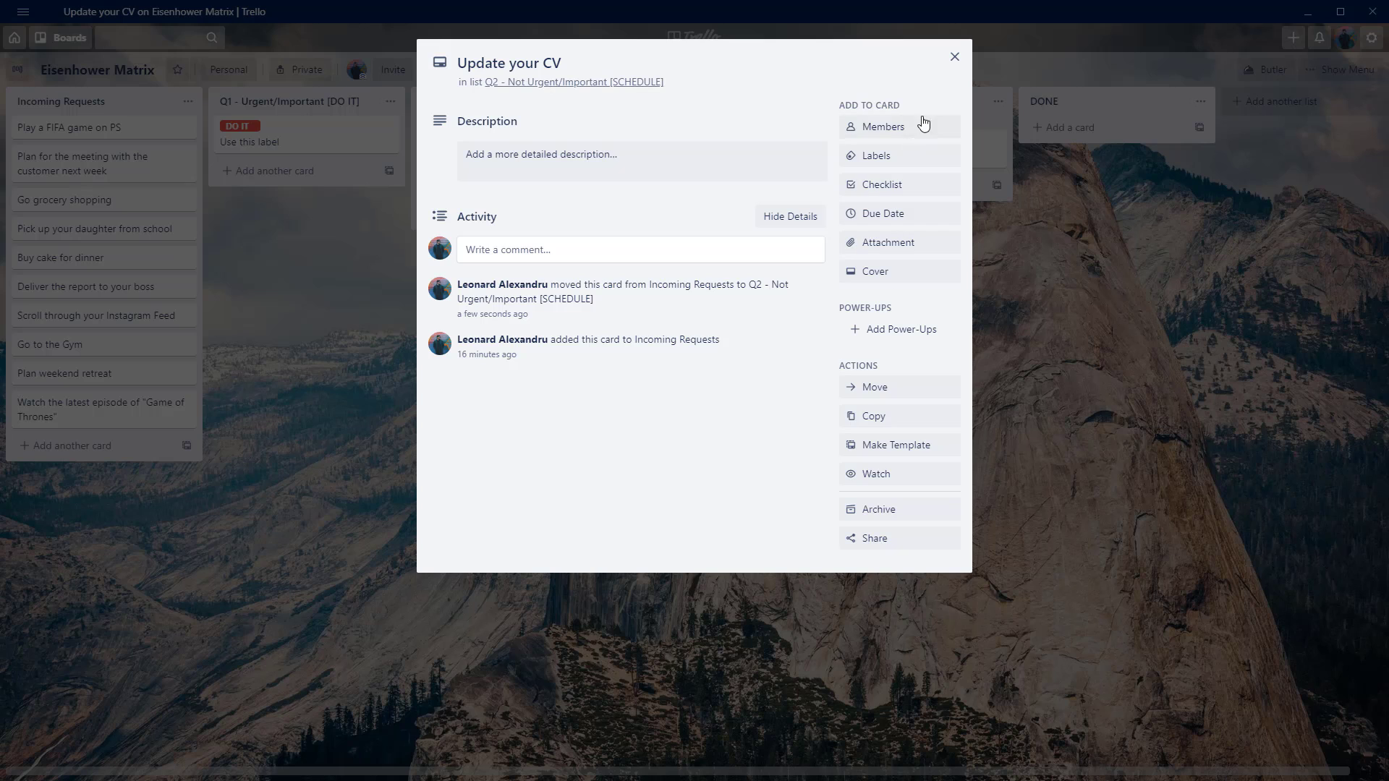
{"action": "left_click", "coordinate": [884, 155]}
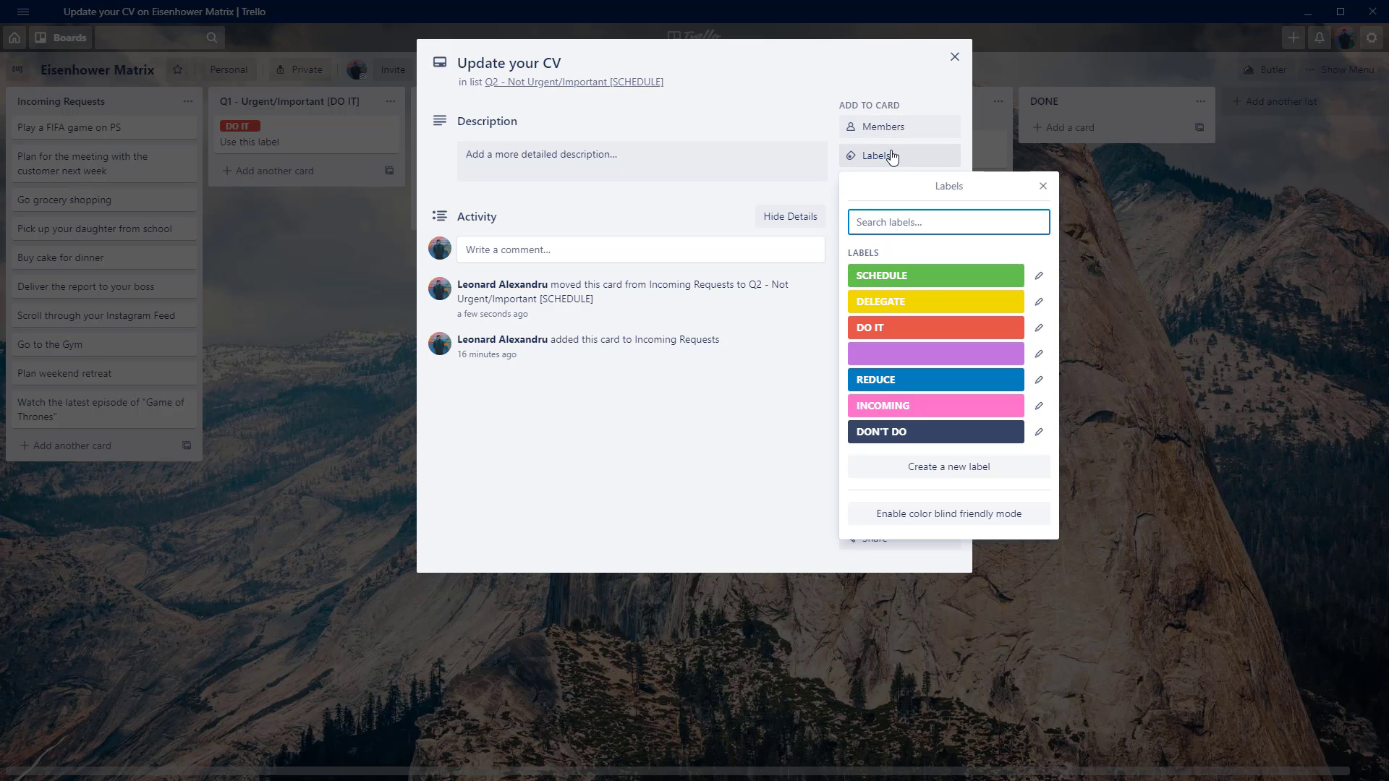
{"action": "left_click", "coordinate": [922, 280]}
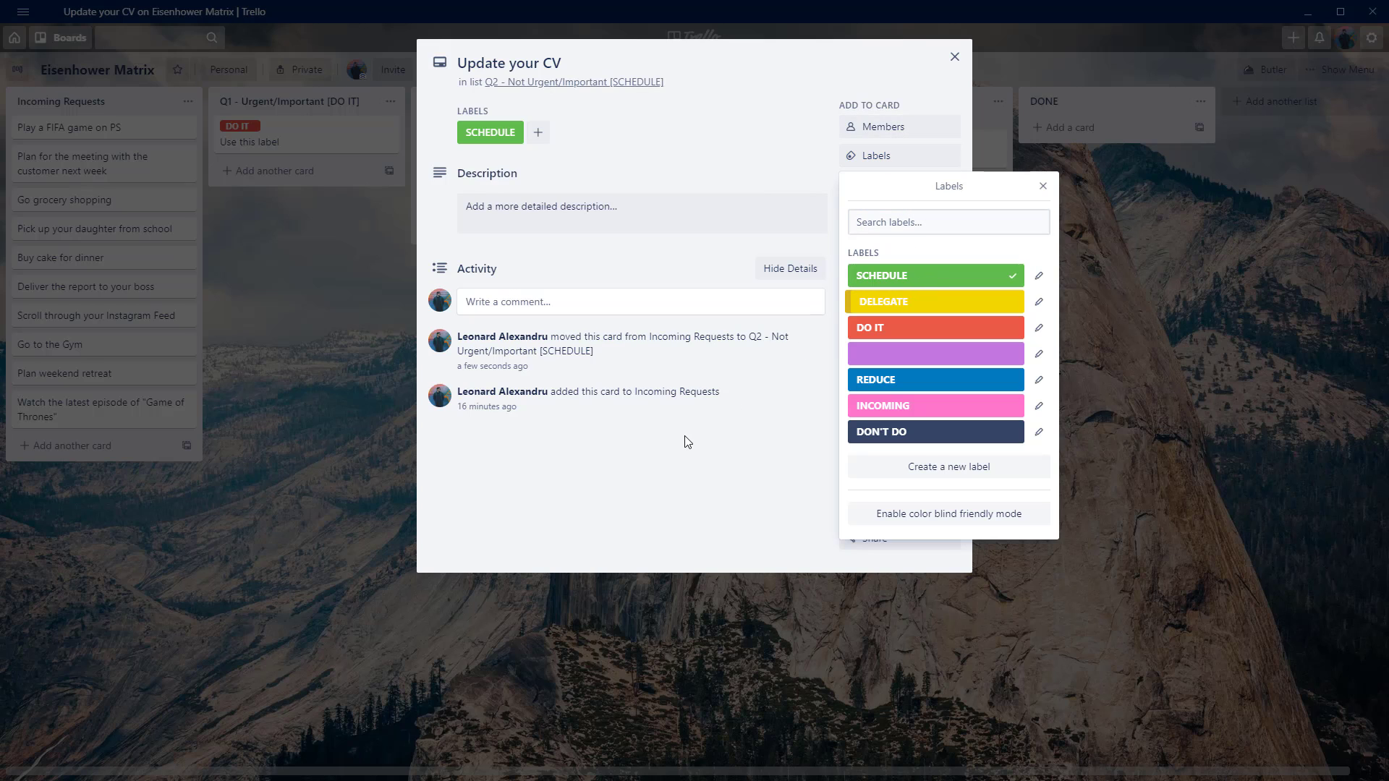
{"action": "left_click", "coordinate": [680, 454]}
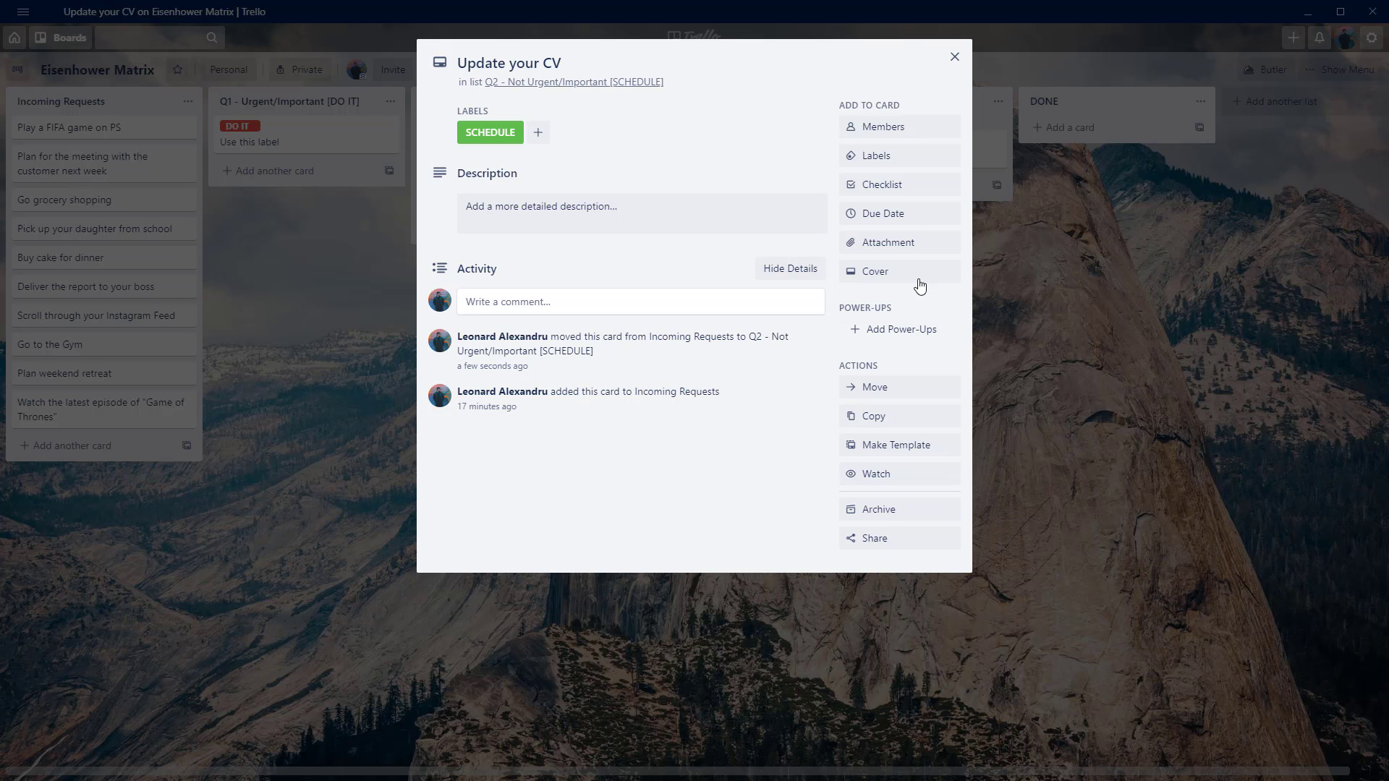
Set the "Update your CV" card's due date to 10/13/2020 at 4:00 PM with a reminder at the time of due date.
{"action": "left_click", "coordinate": [904, 214]}
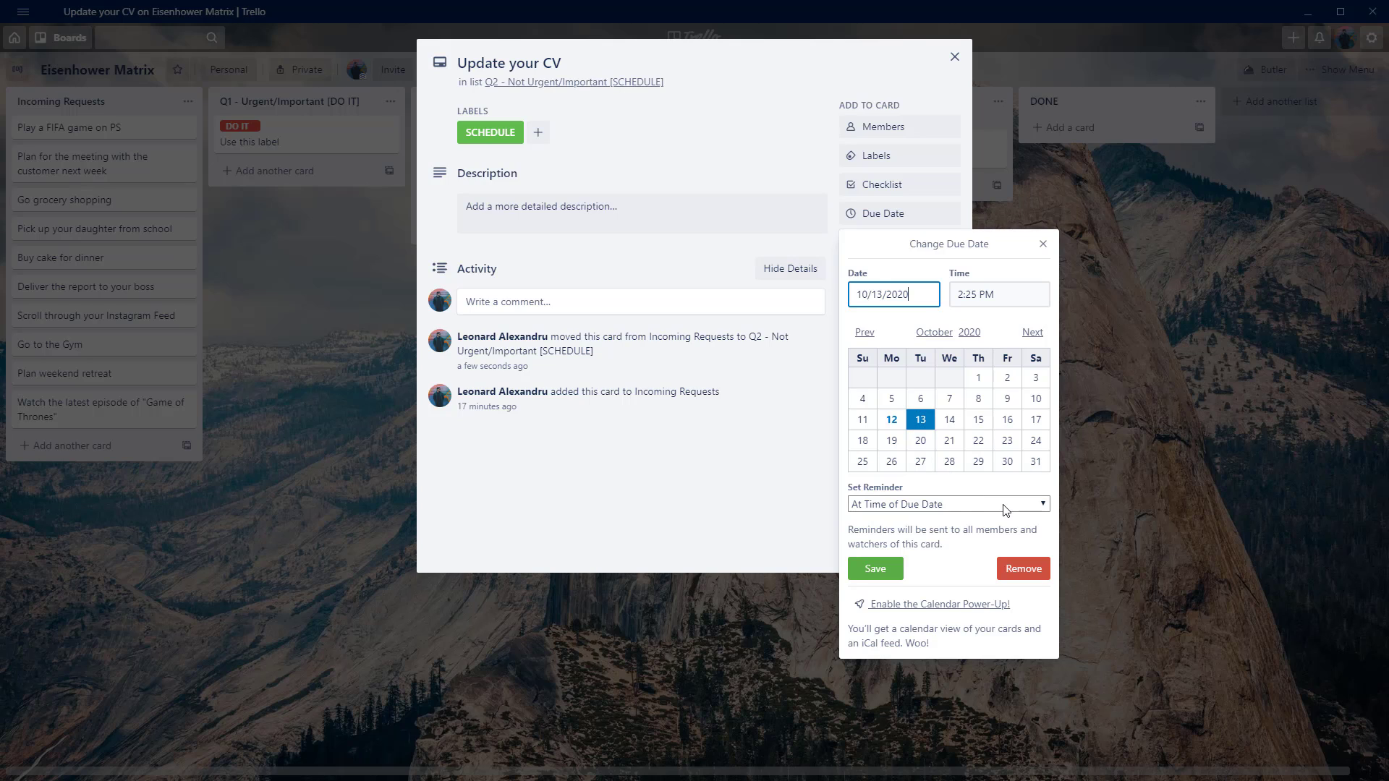
{"action": "left_click_drag", "start_coordinate": [977, 297], "coordinate": [953, 296]}
{"action": "type", "text": "4"}
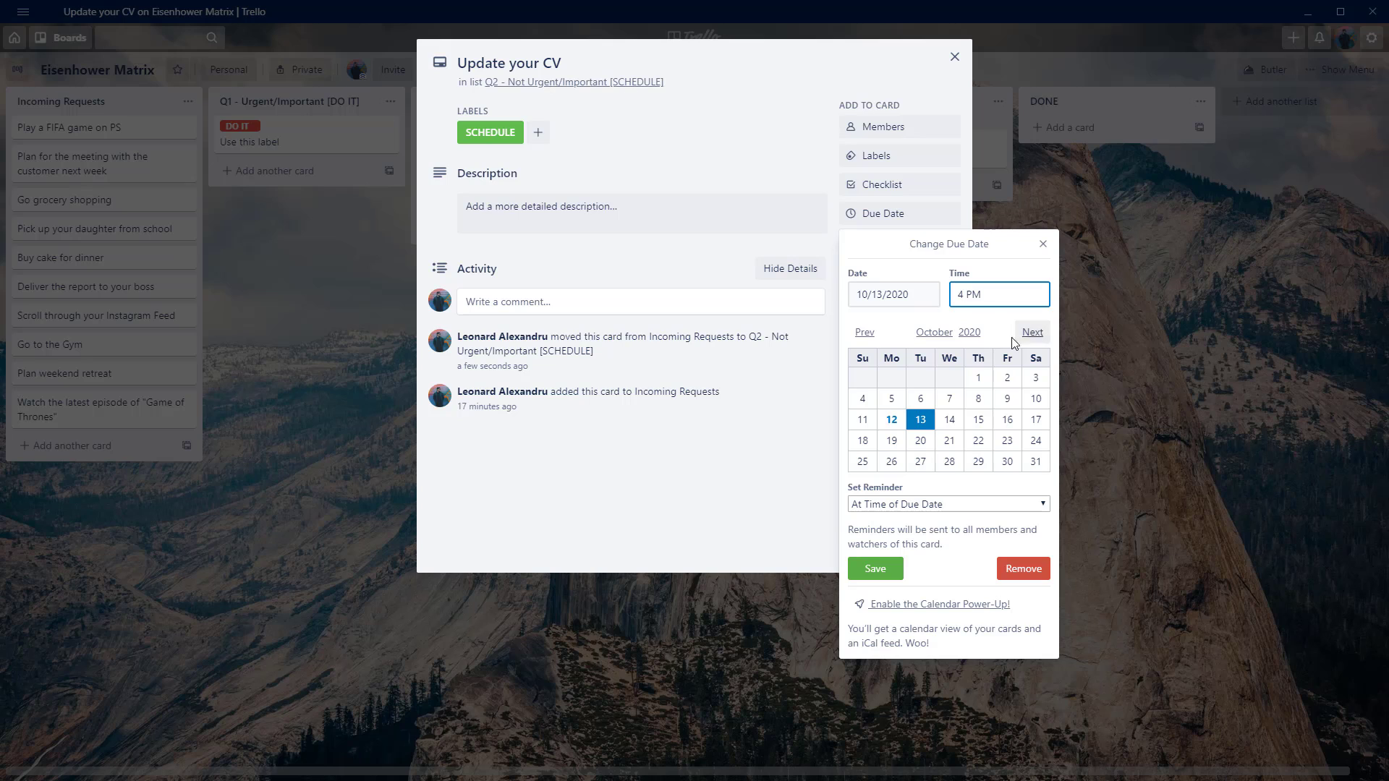
{"action": "left_click", "coordinate": [965, 505]}
{"action": "left_click", "coordinate": [969, 506]}
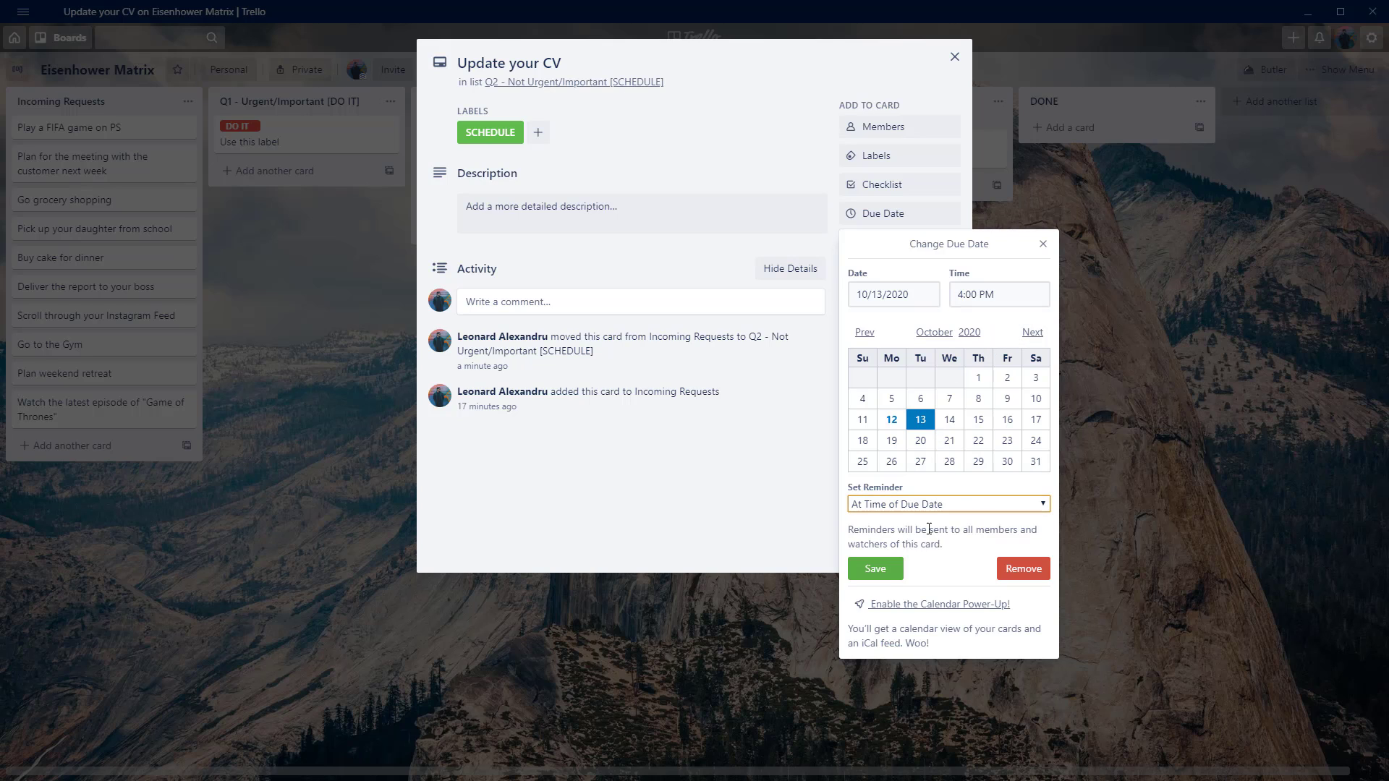
{"action": "left_click", "coordinate": [876, 569]}
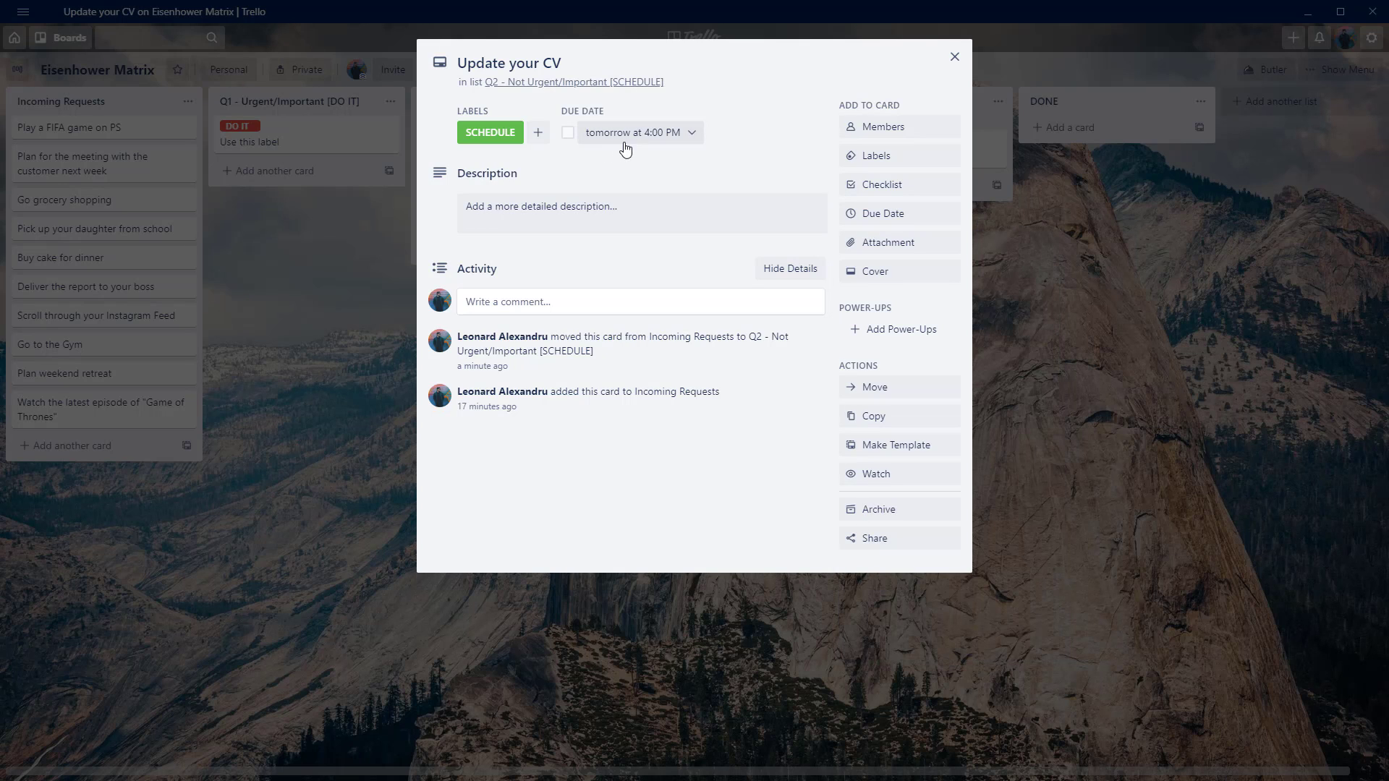
{"action": "left_click", "coordinate": [954, 59]}
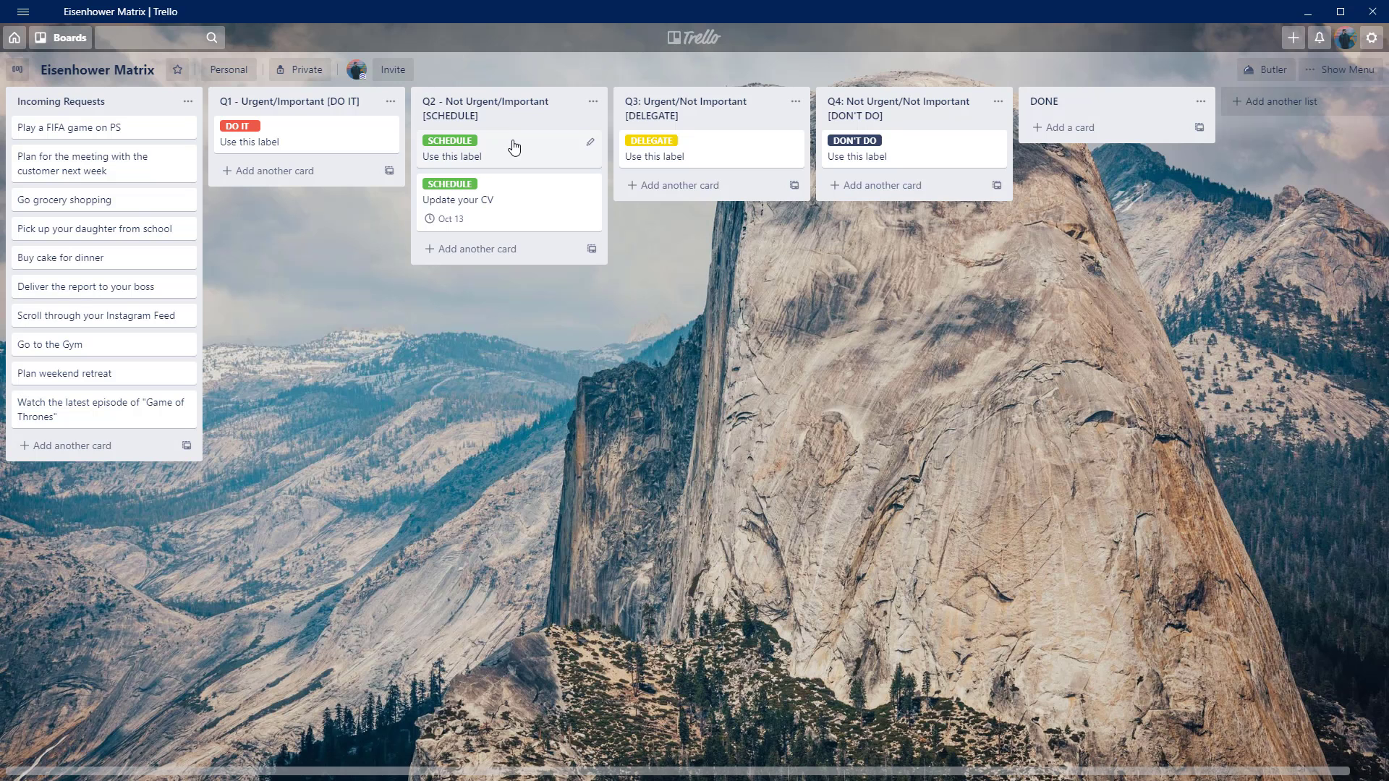
{"action": "left_click", "coordinate": [444, 225]}
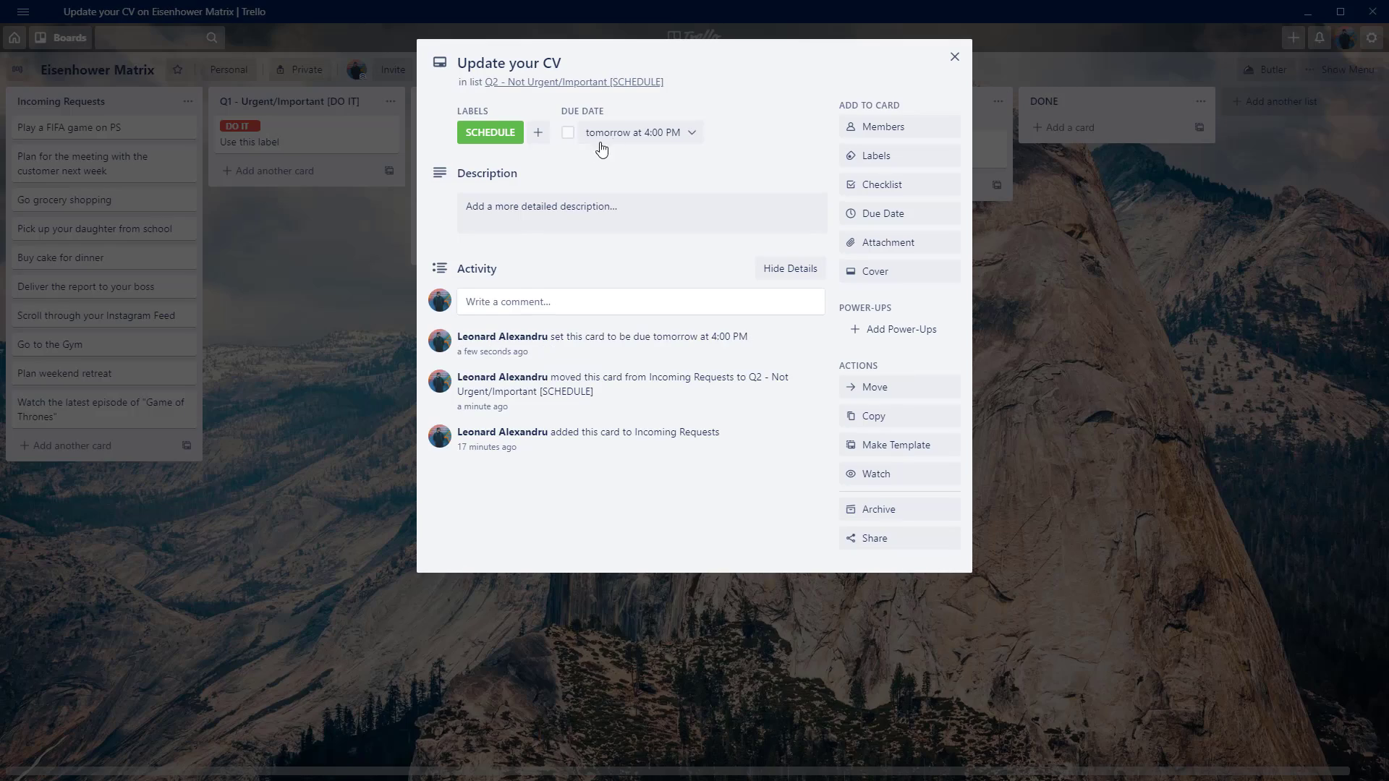
{"action": "left_click", "coordinate": [954, 57]}
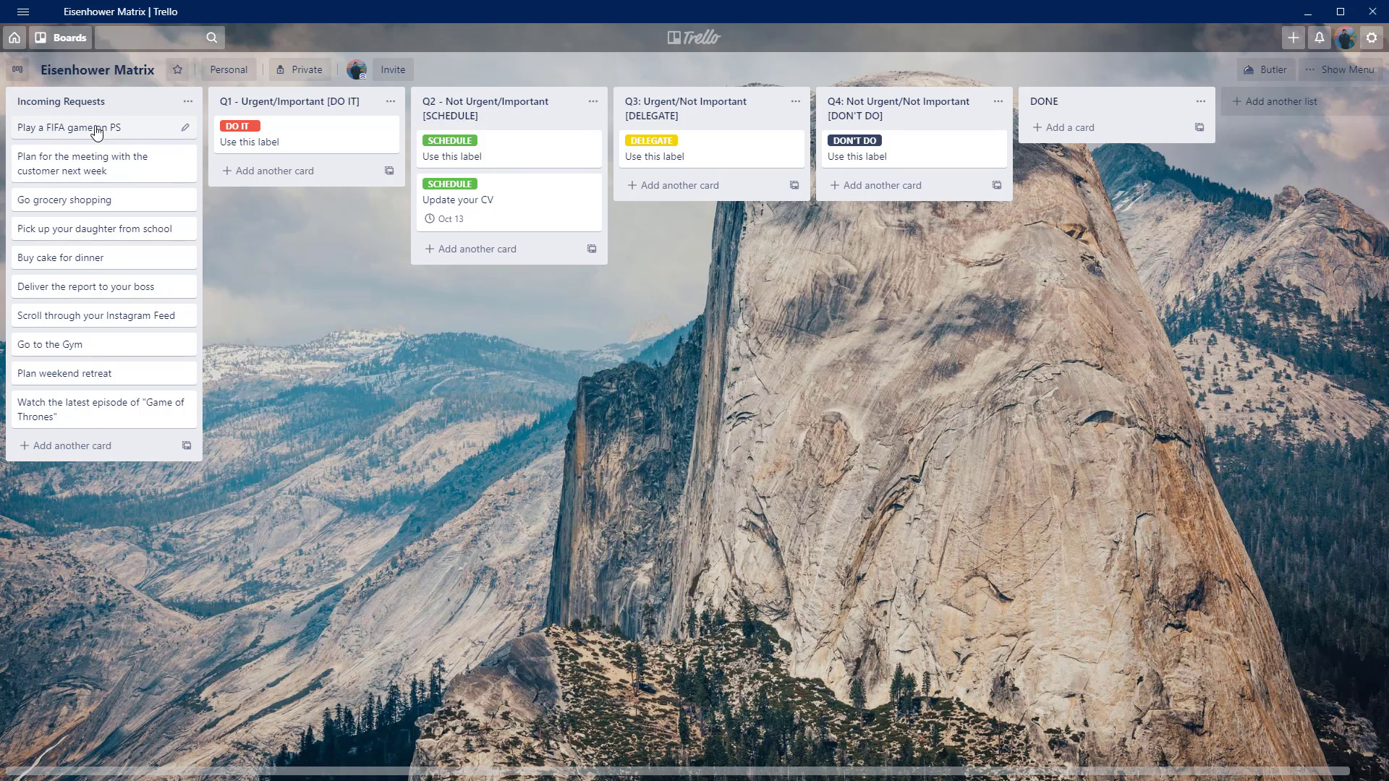
Move the "Play a FIFA game on PS" card to the Q4: Not Urgent/Not Important list and give it the DON'T DO label.
{"action": "left_click_drag", "start_coordinate": [97, 132], "coordinate": [907, 184]}
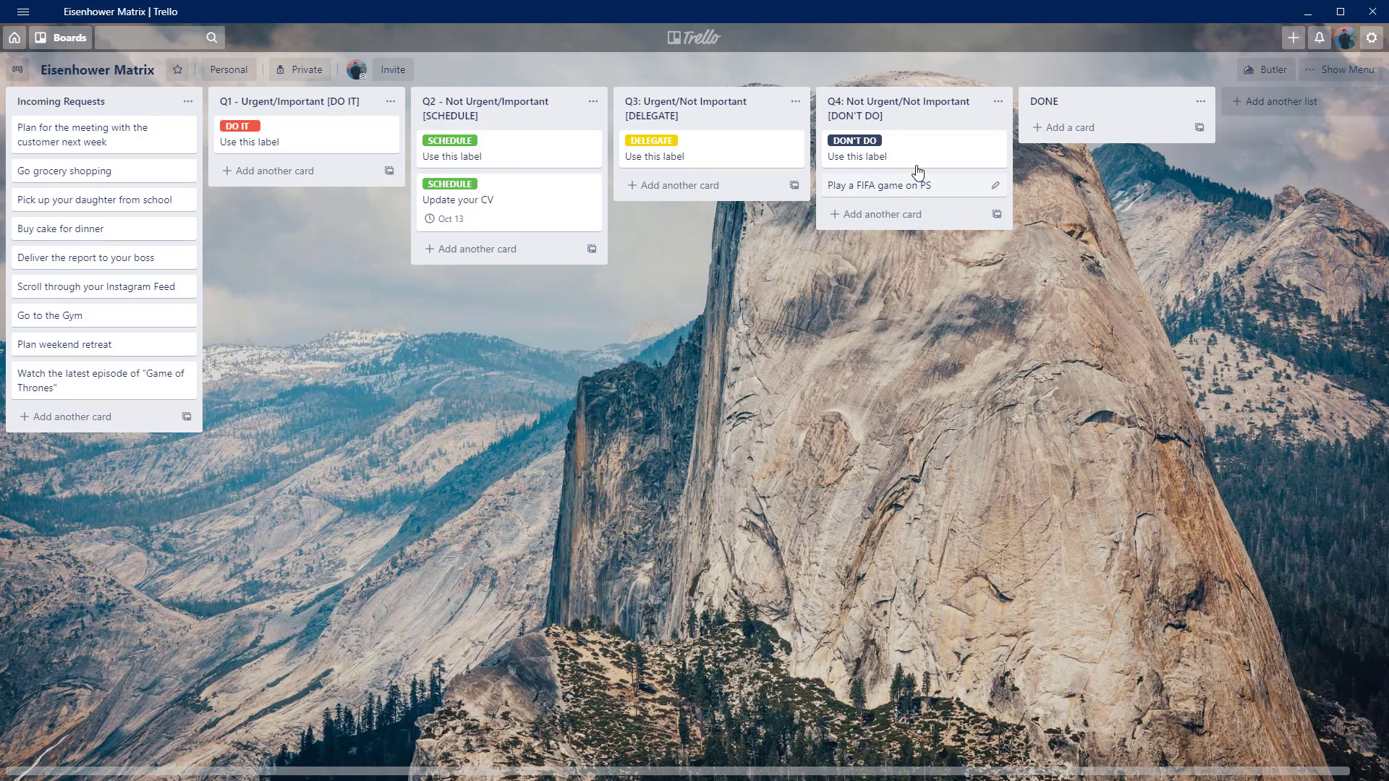
{"action": "left_click", "coordinate": [907, 184]}
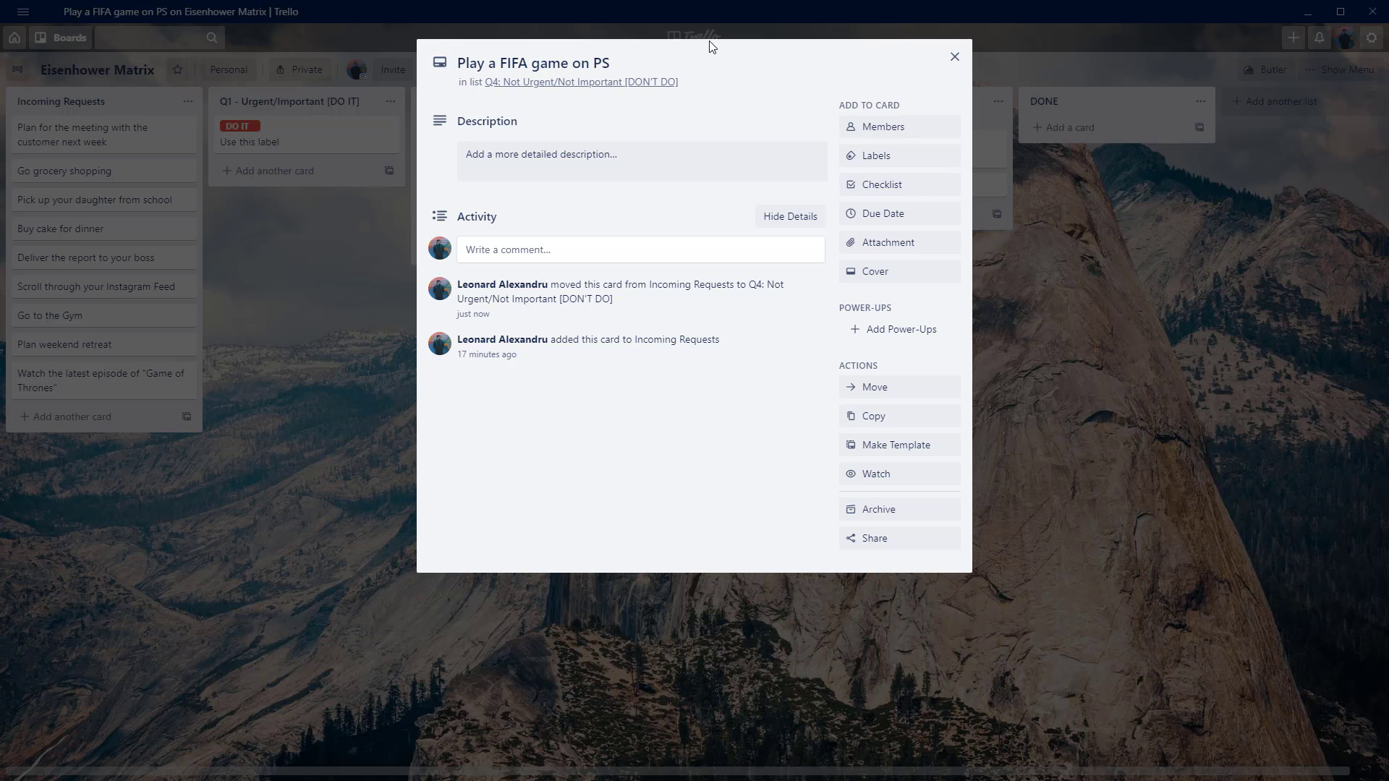
{"action": "left_click", "coordinate": [893, 157]}
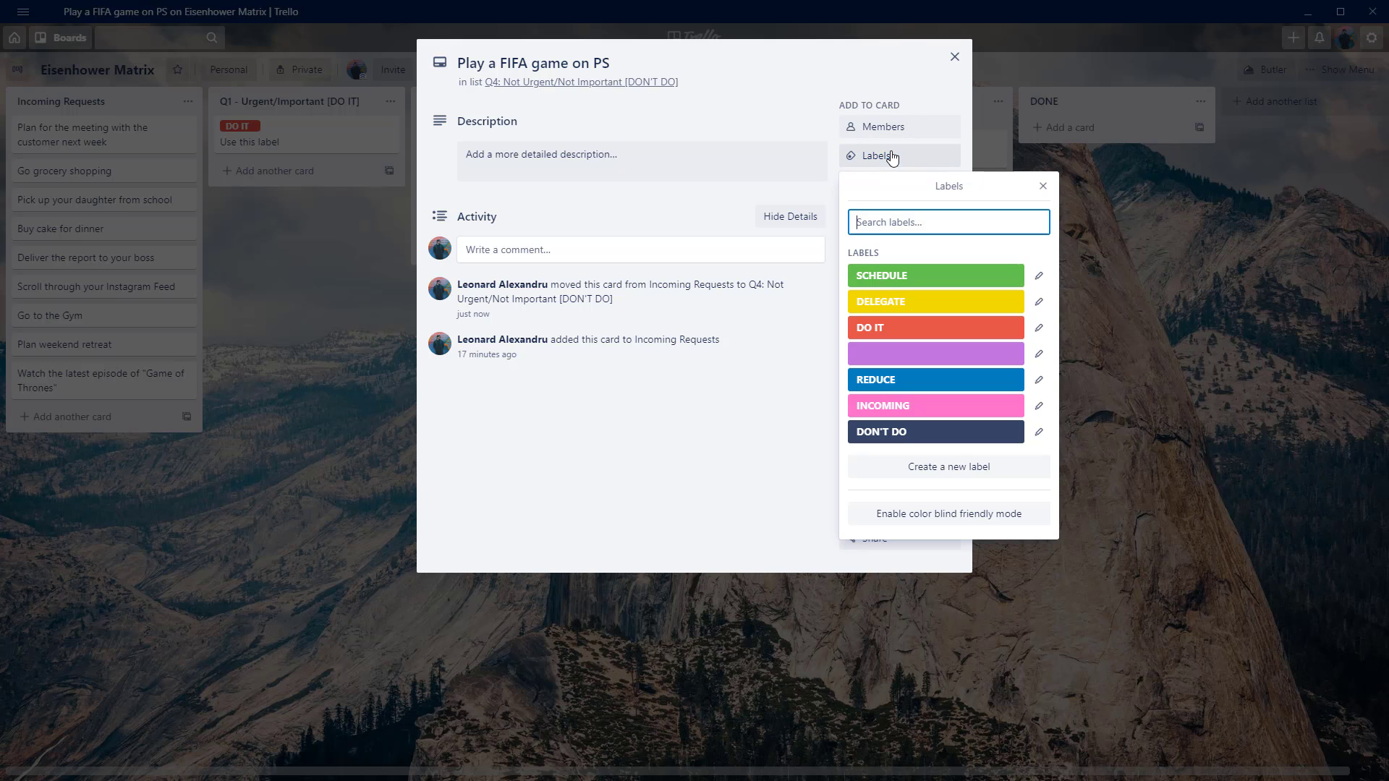
{"action": "left_click", "coordinate": [885, 438]}
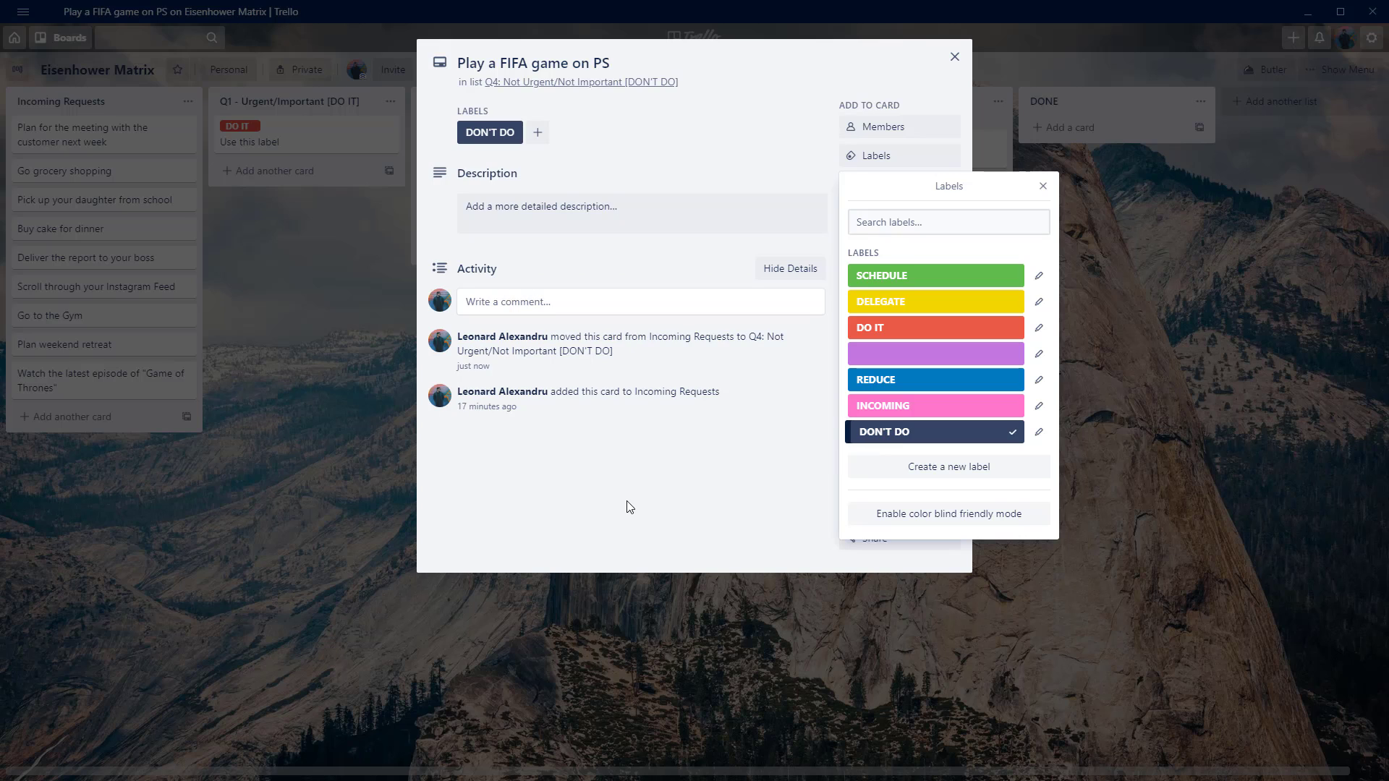
{"action": "left_click", "coordinate": [629, 506]}
{"action": "left_click", "coordinate": [270, 285]}
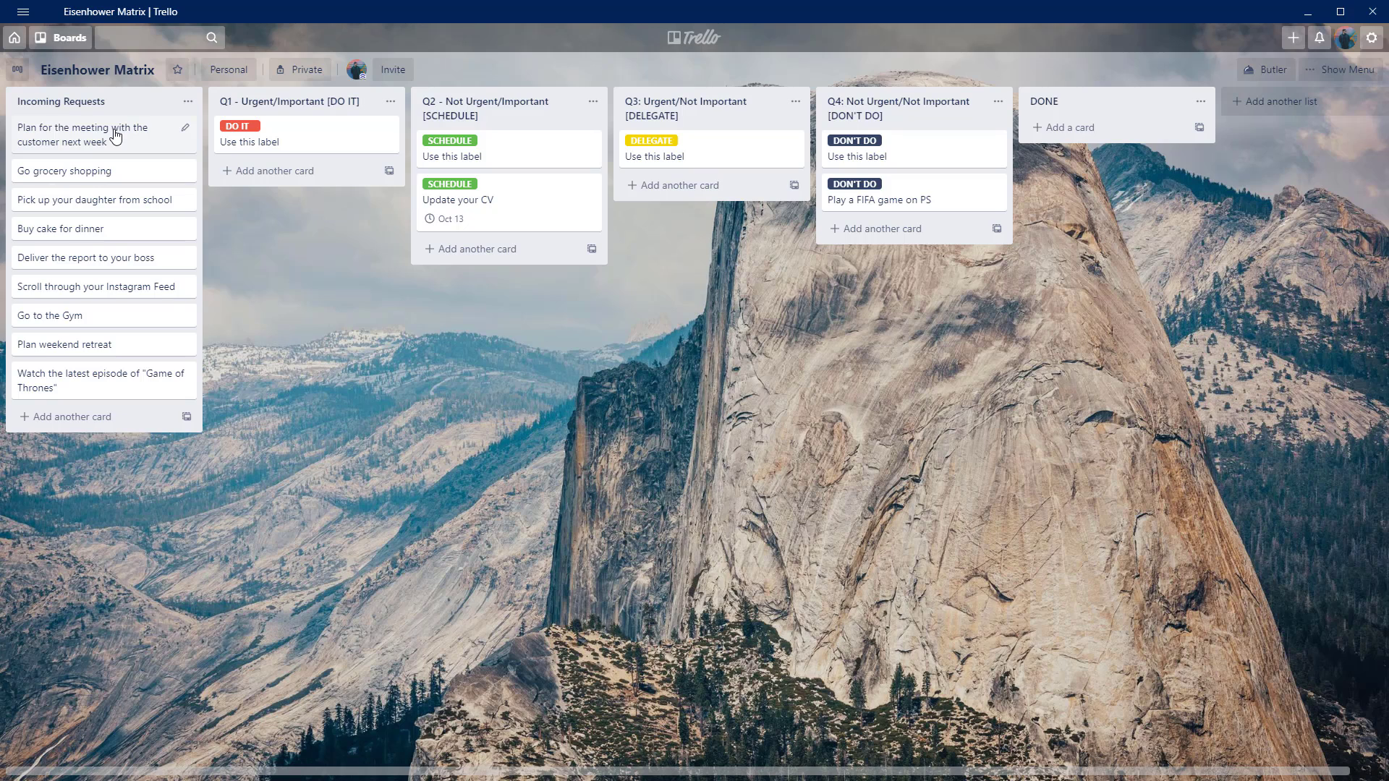
Move the "Plan for the meeting with the customer next week" card to the Q2 list and give it the SCHEDULE label.
{"action": "left_click_drag", "start_coordinate": [114, 135], "coordinate": [513, 248]}
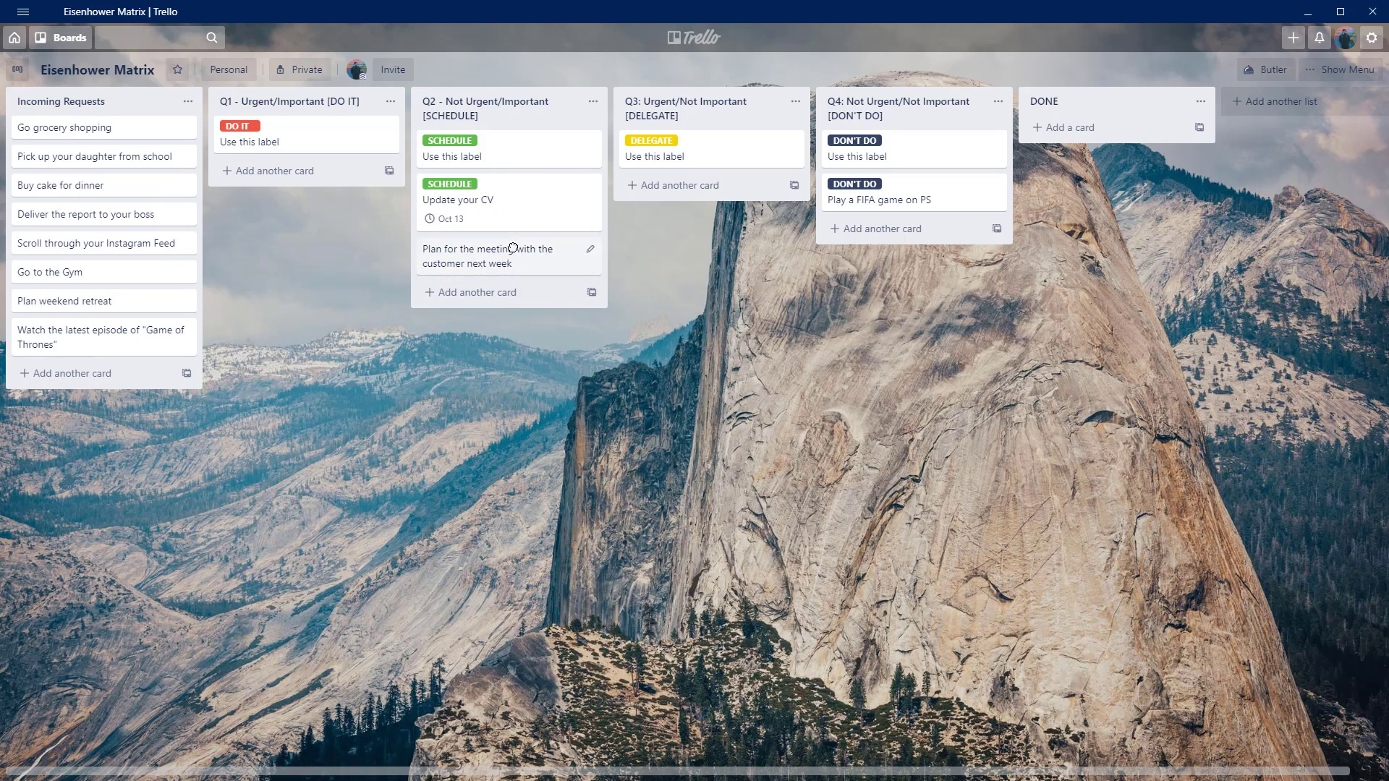
{"action": "left_click", "coordinate": [491, 257]}
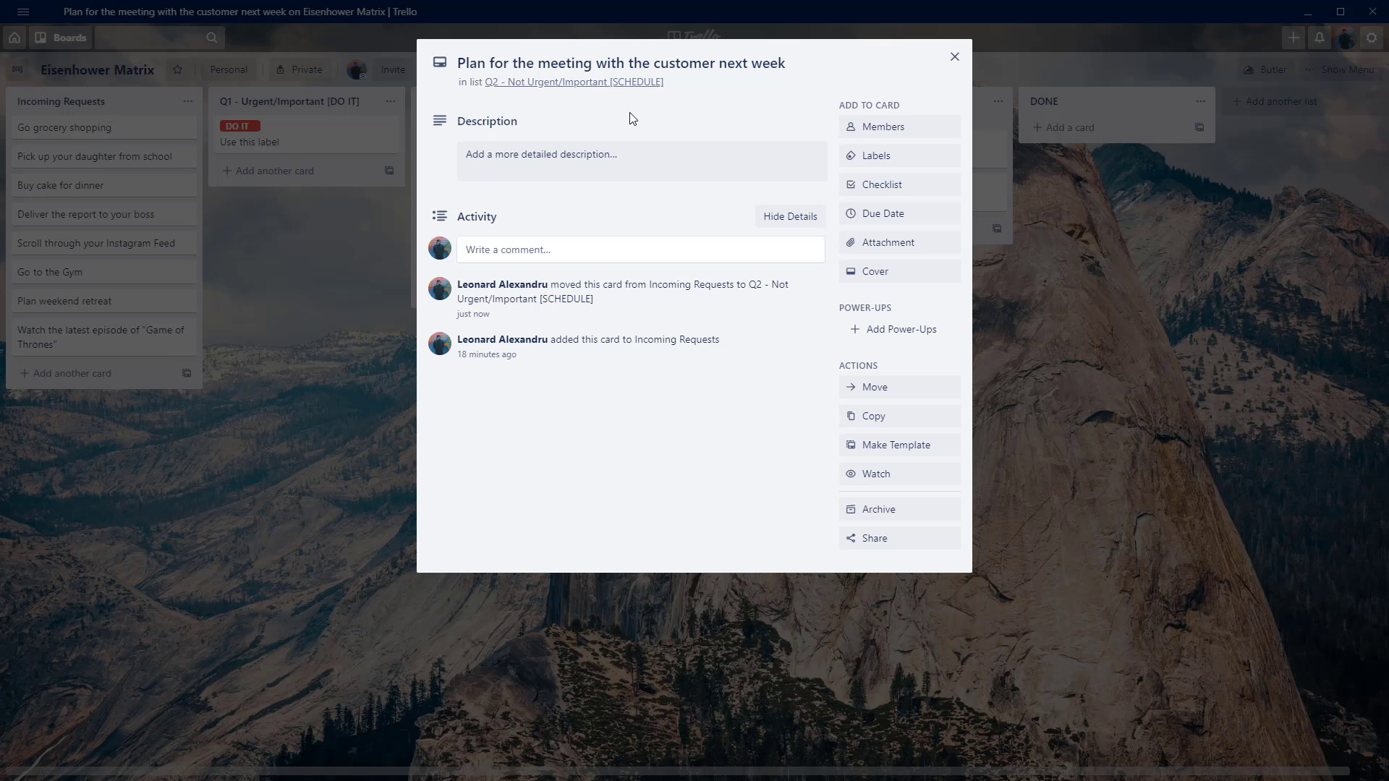
{"action": "left_click", "coordinate": [893, 165]}
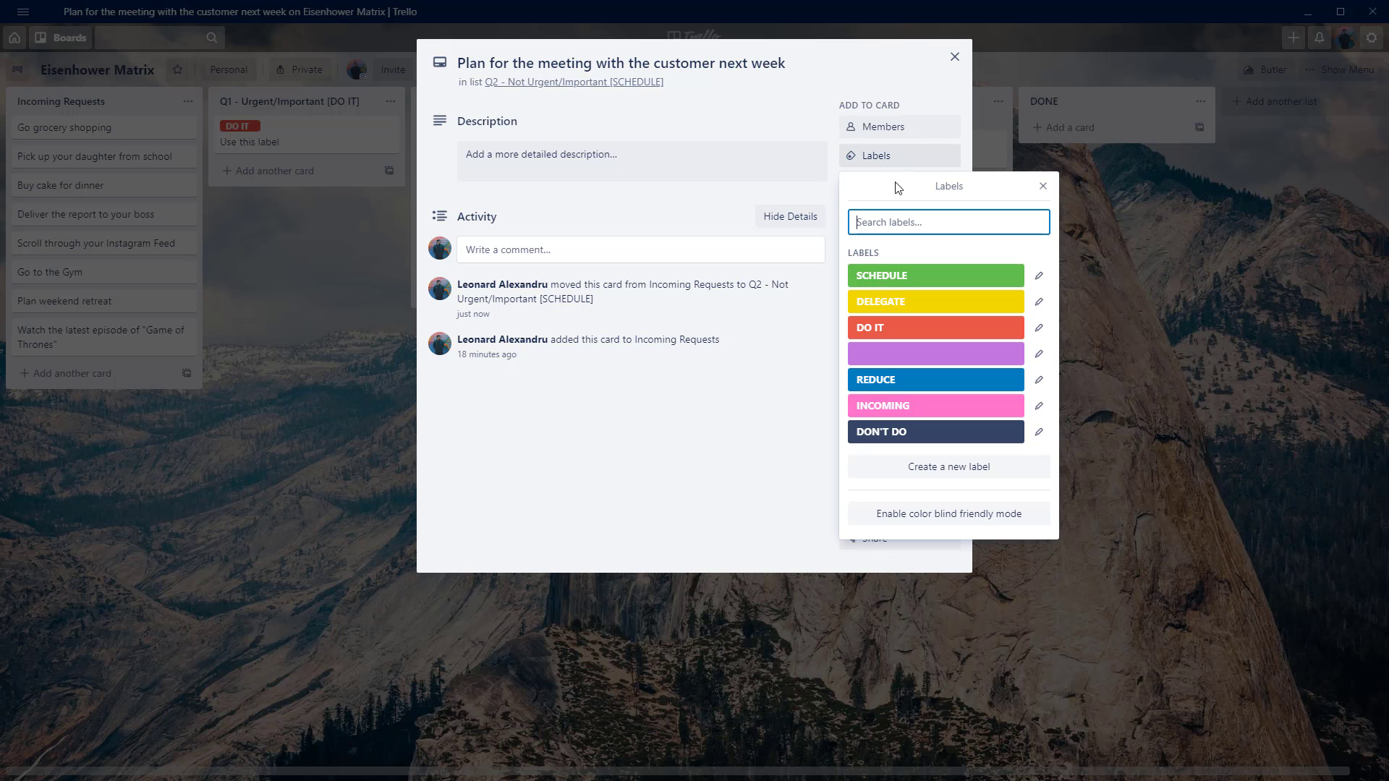
{"action": "left_click", "coordinate": [917, 276]}
{"action": "left_click", "coordinate": [731, 497]}
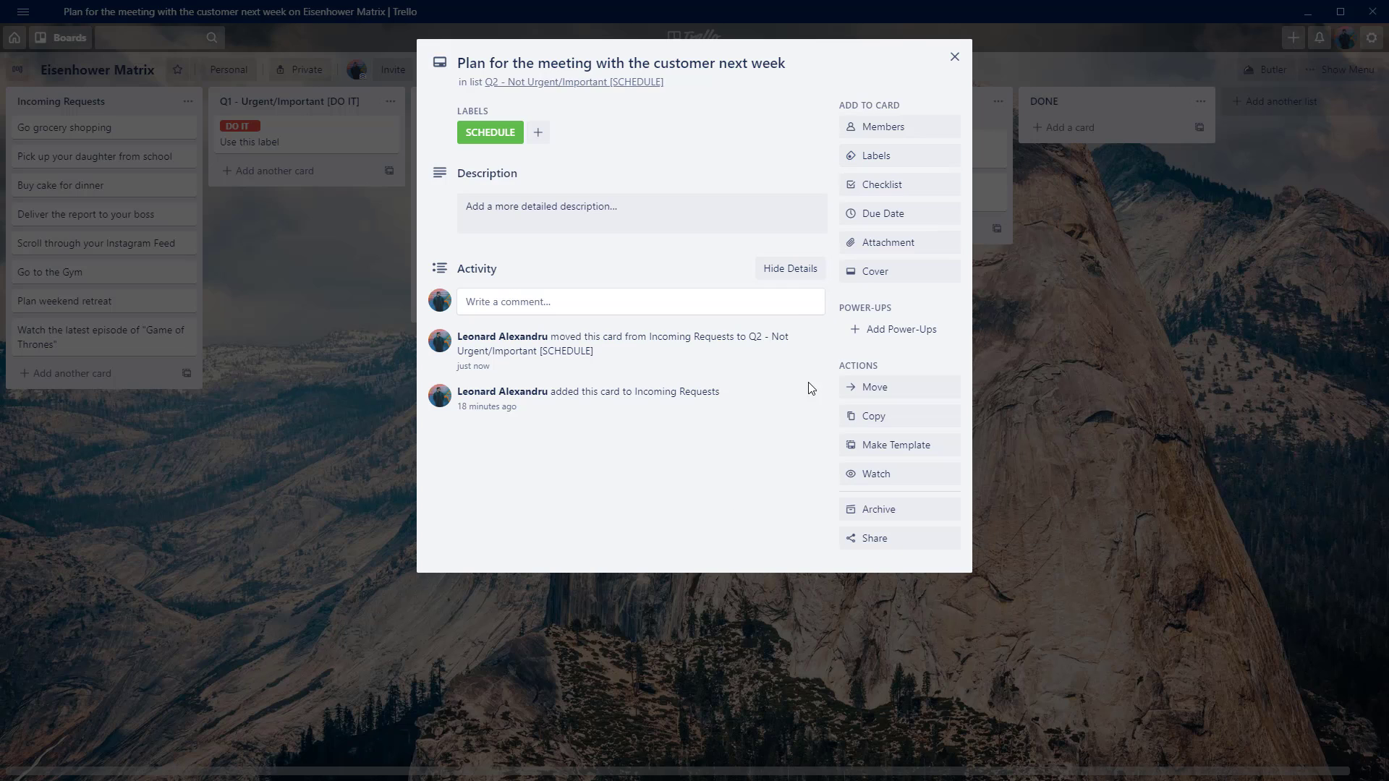
Choose 10/14/2020 as the customer meeting card's due date with a reminder 5 minutes before.
{"action": "left_click", "coordinate": [917, 223]}
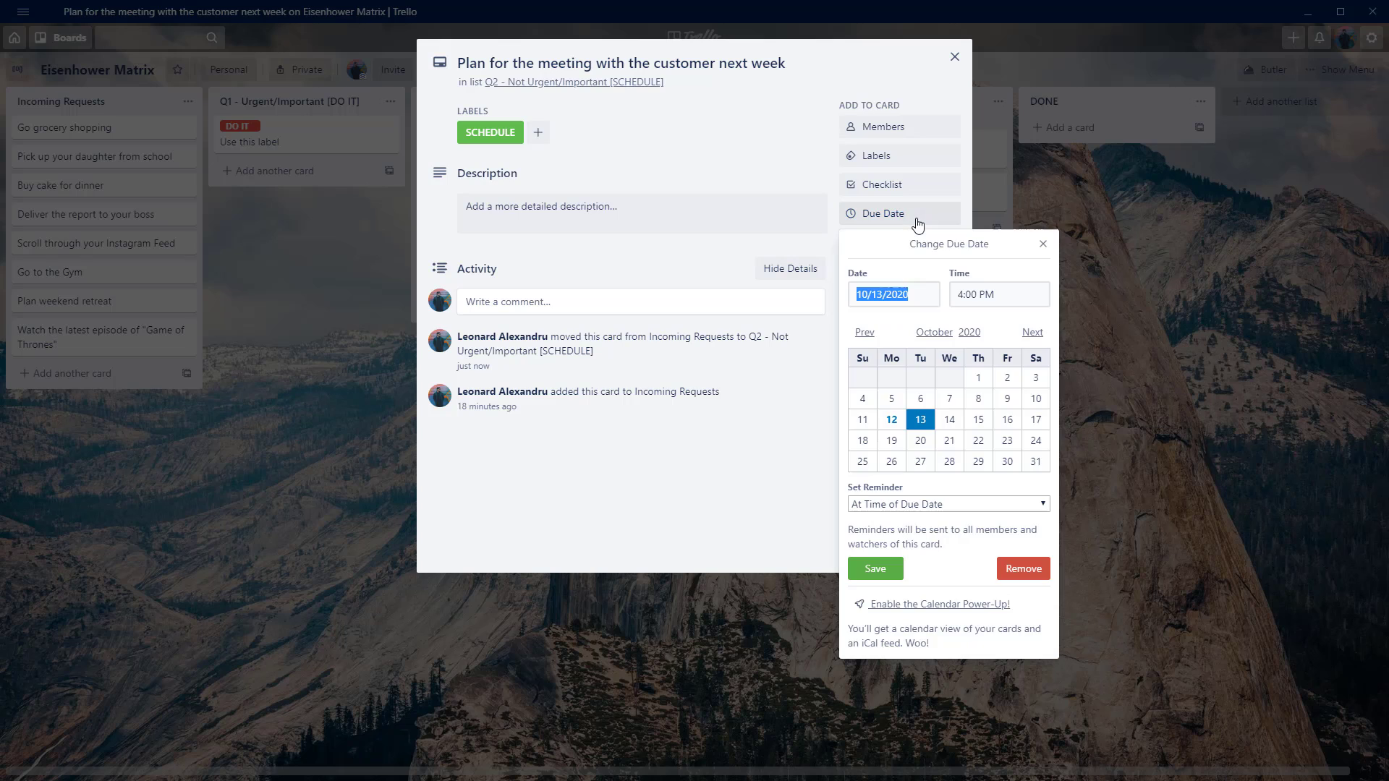
{"action": "left_click", "coordinate": [948, 420]}
{"action": "left_click", "coordinate": [1002, 507]}
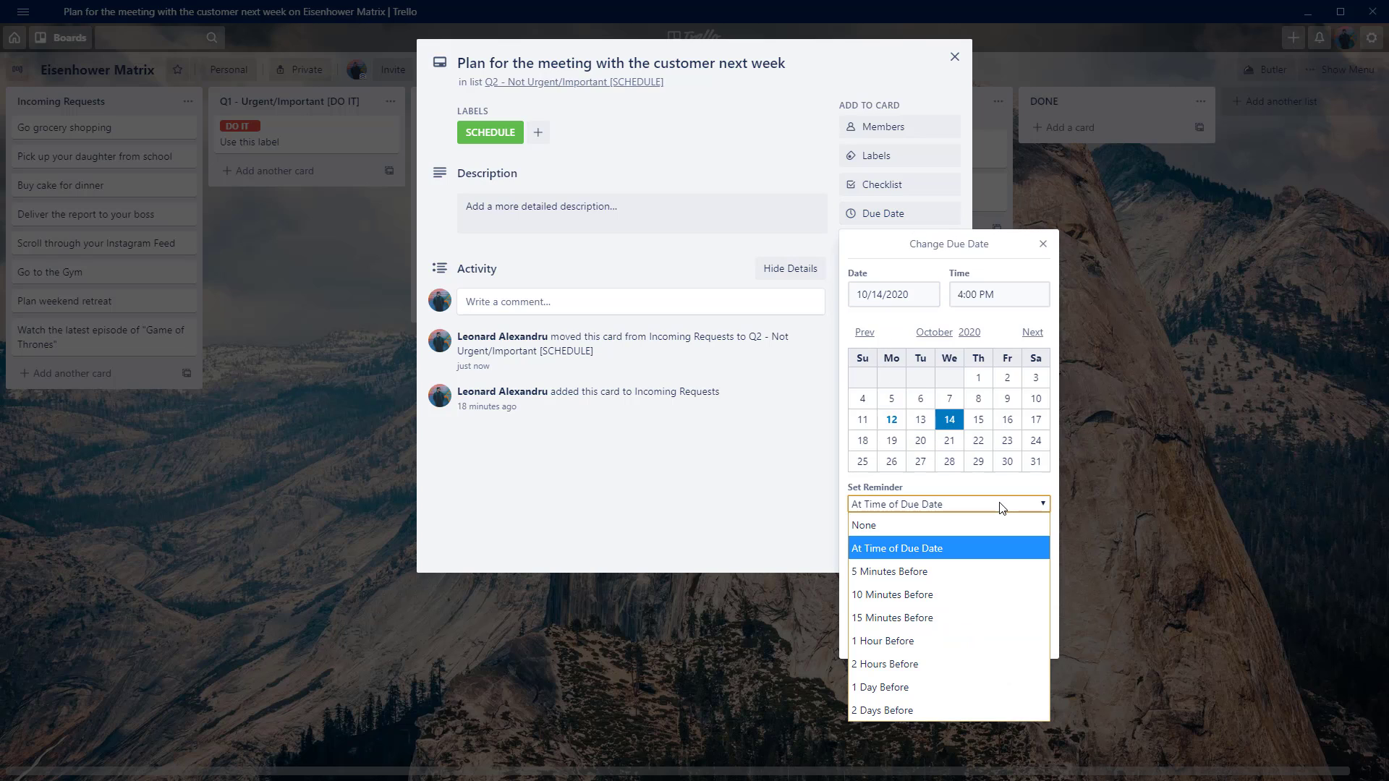
{"action": "left_click", "coordinate": [1001, 507]}
{"action": "left_click", "coordinate": [1001, 506]}
{"action": "left_click", "coordinate": [912, 561]}
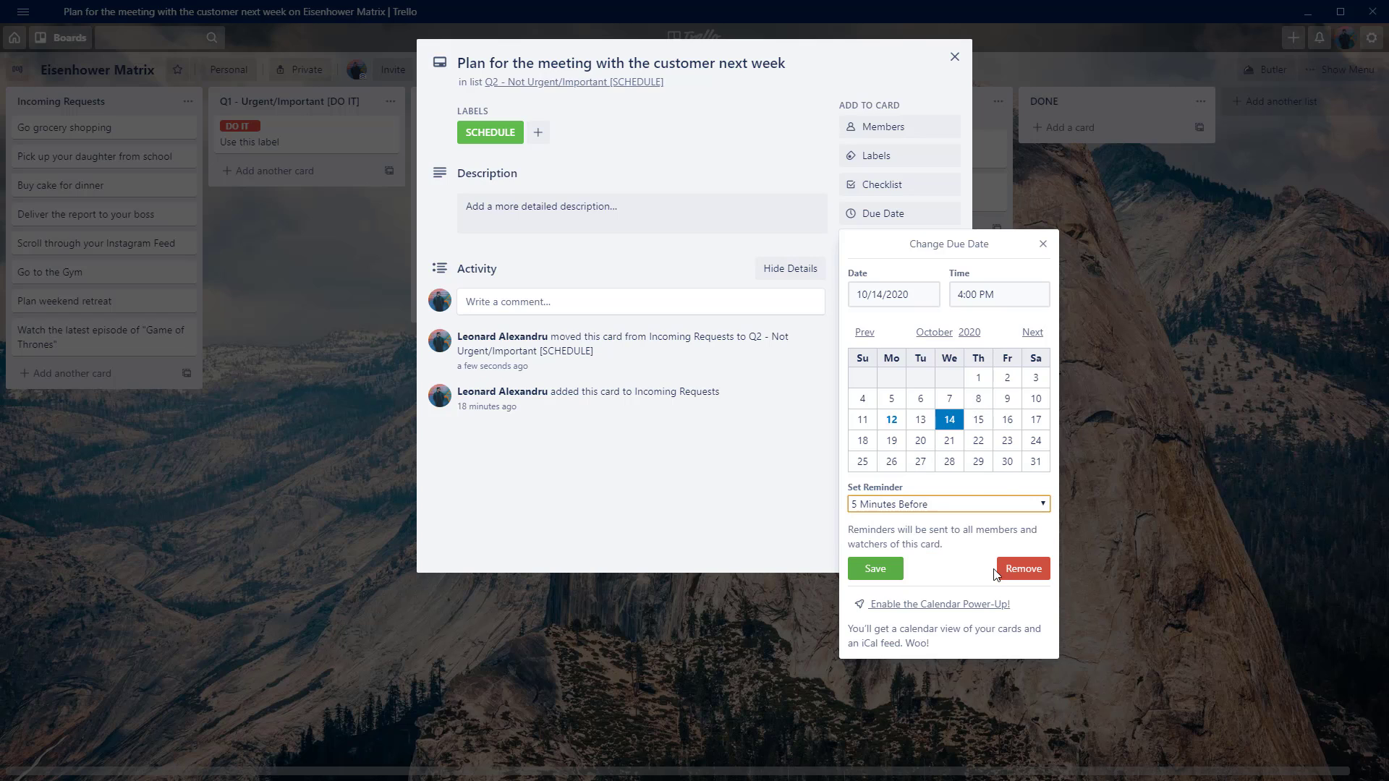
Set the customer meeting card's due time to 3:00 PM, save the due date and close the card.
{"action": "left_click", "coordinate": [966, 289]}
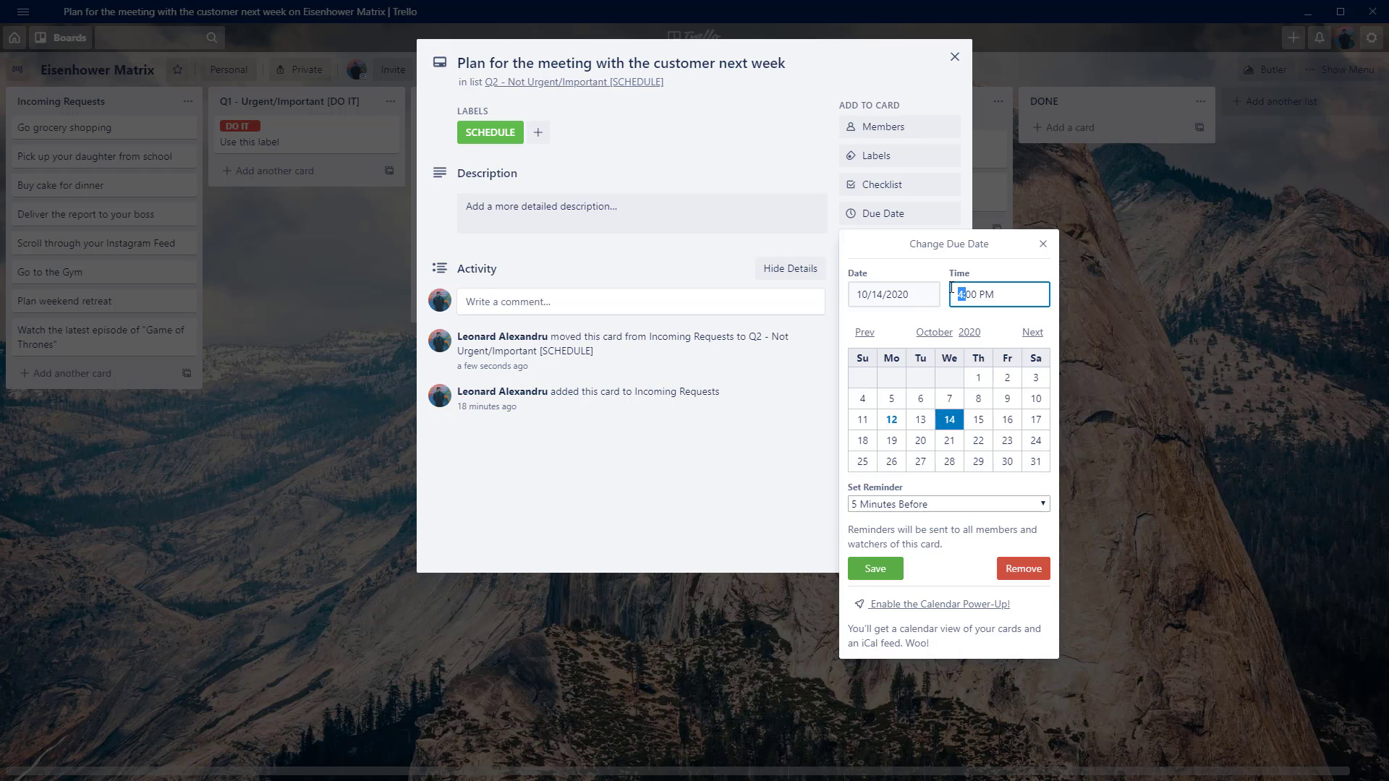
{"action": "key", "text": "BackSpace"}
{"action": "key", "text": "BackSpace"}
{"action": "type", "text": "3:"}
{"action": "left_click", "coordinate": [888, 572]}
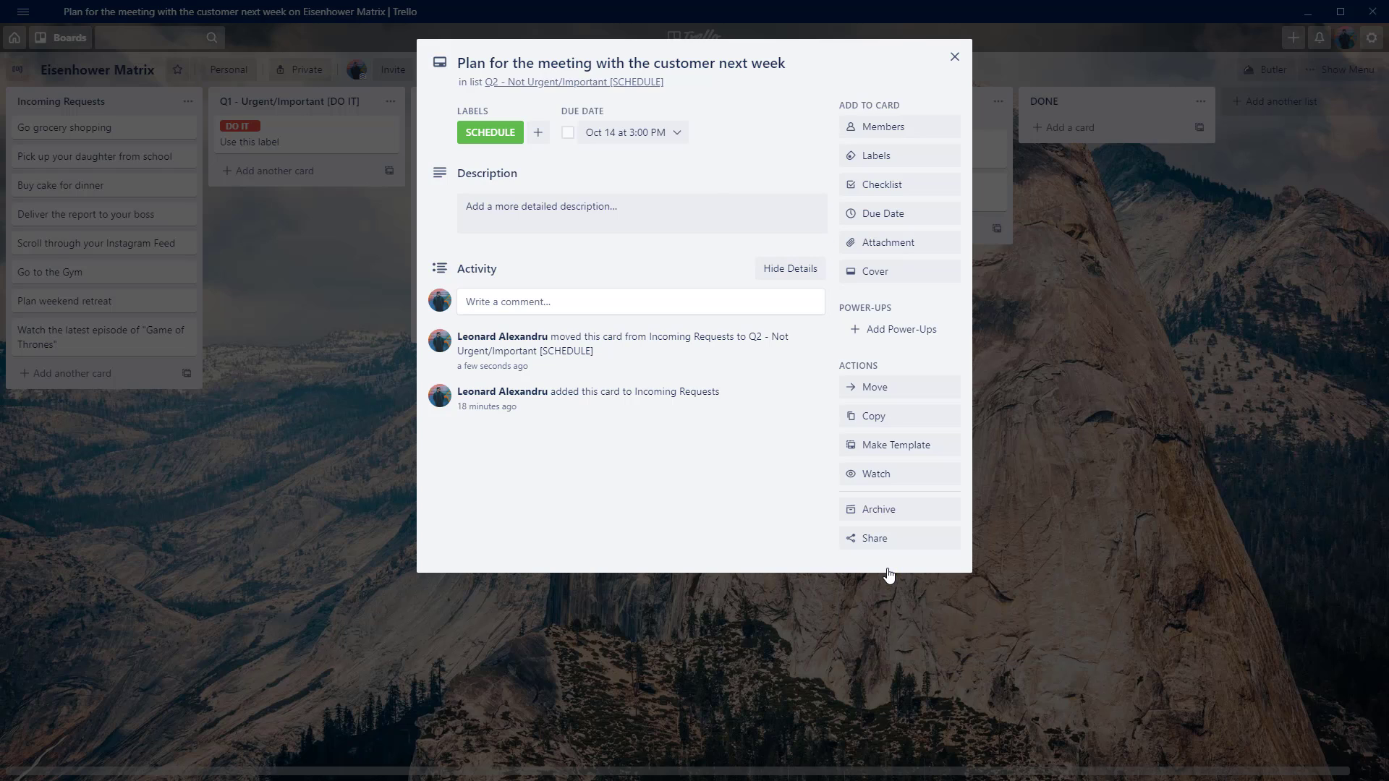
{"action": "left_click", "coordinate": [954, 58]}
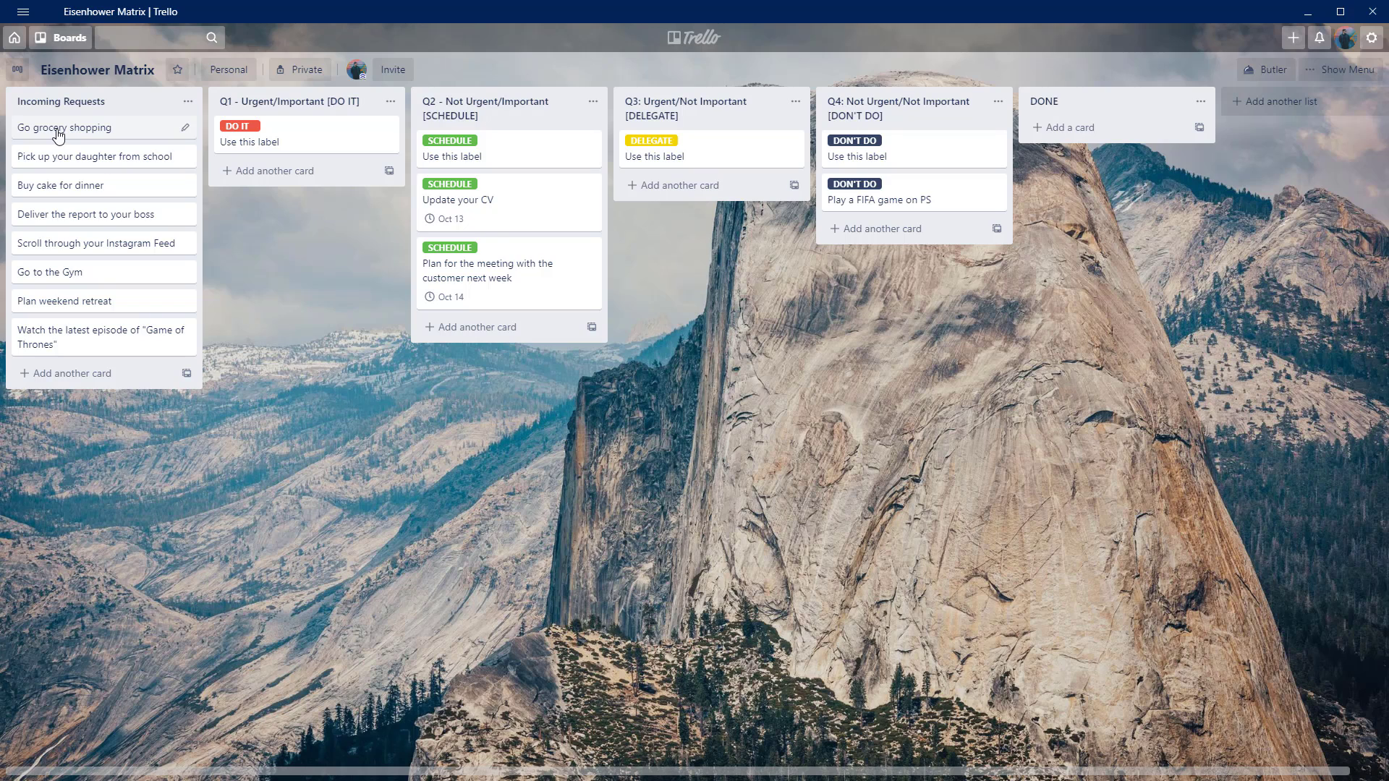
Move the "Go grocery shopping" card to the Q3: Urgent/Not Important list and give it the DELEGATE label.
{"action": "left_click_drag", "start_coordinate": [58, 134], "coordinate": [643, 188]}
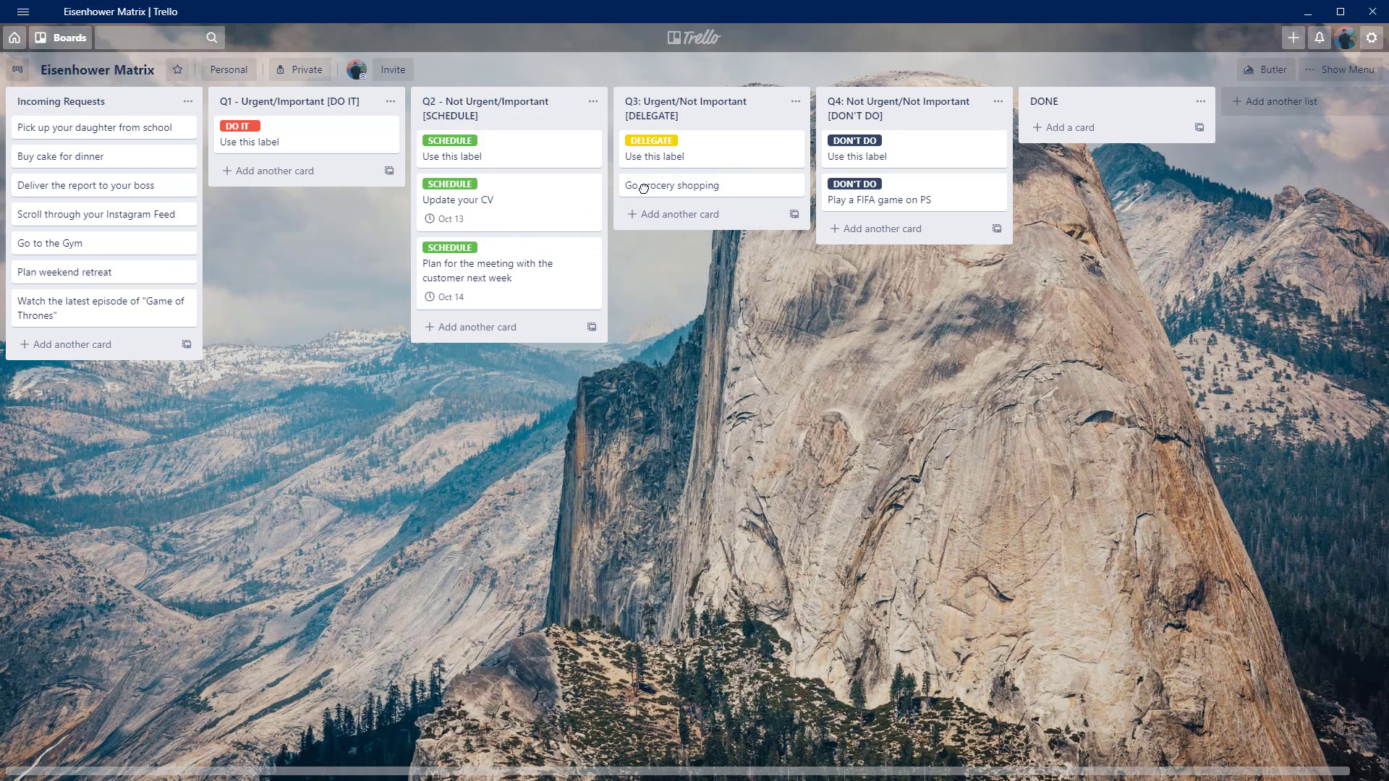
{"action": "left_click", "coordinate": [701, 189]}
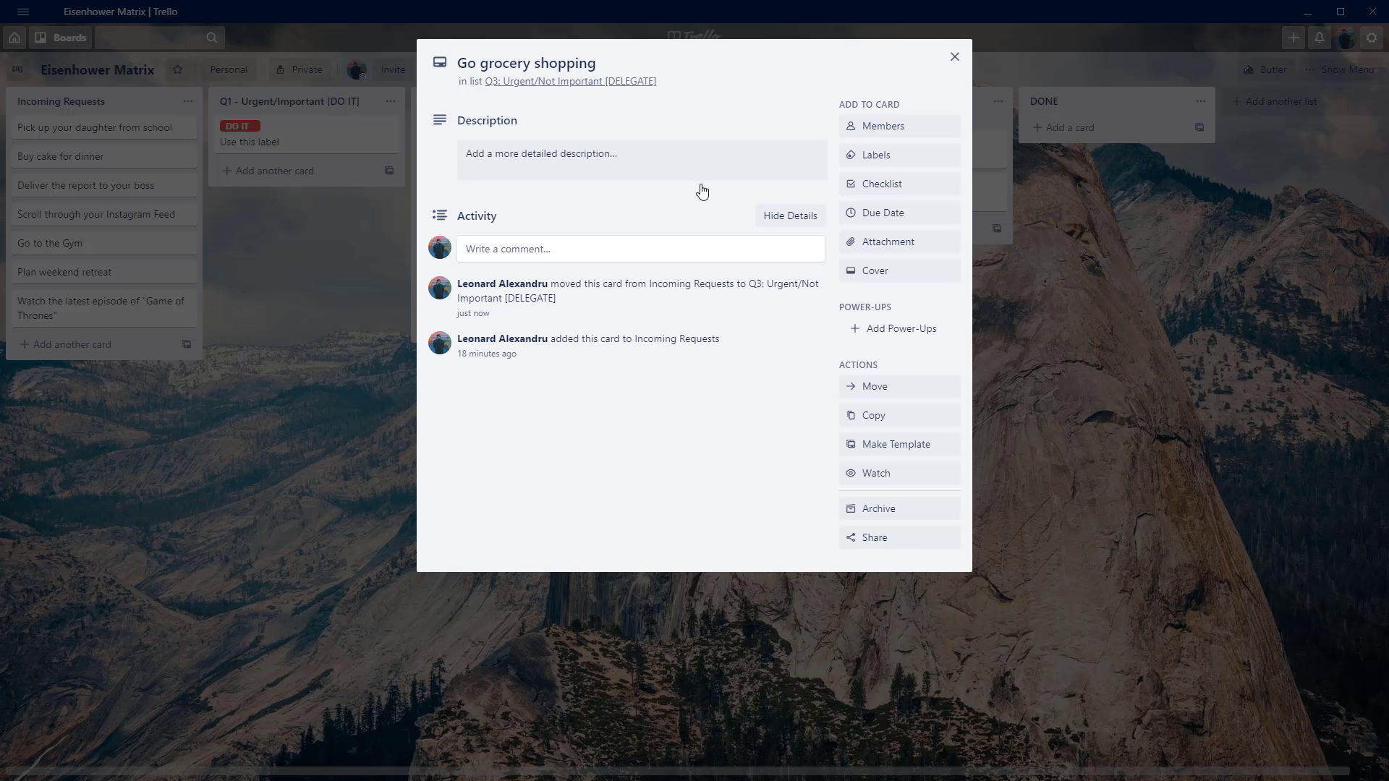
{"action": "left_click", "coordinate": [890, 156]}
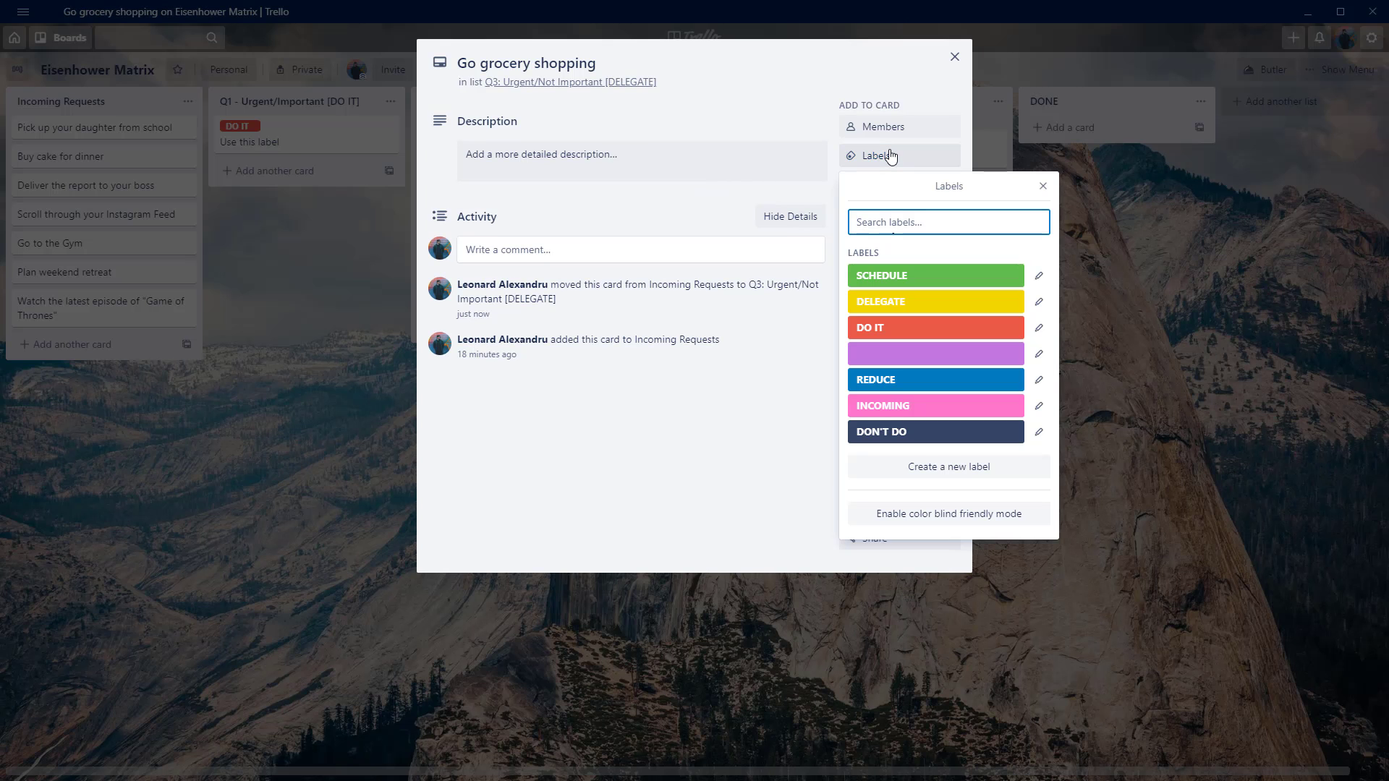
{"action": "left_click", "coordinate": [906, 301]}
{"action": "left_click", "coordinate": [707, 176]}
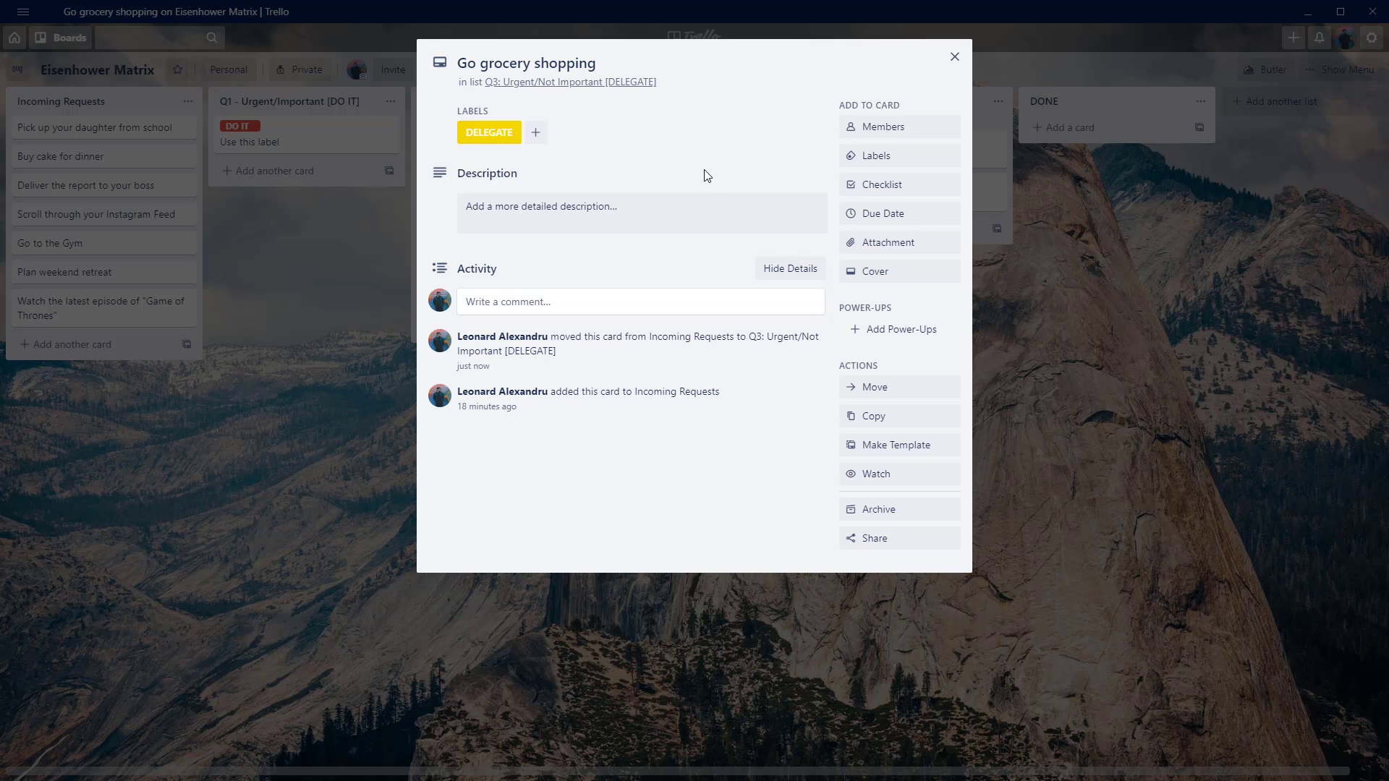
Save the description "Get the list and have it delivered it via online service." on the grocery shopping card and close it.
{"action": "left_click", "coordinate": [682, 214]}
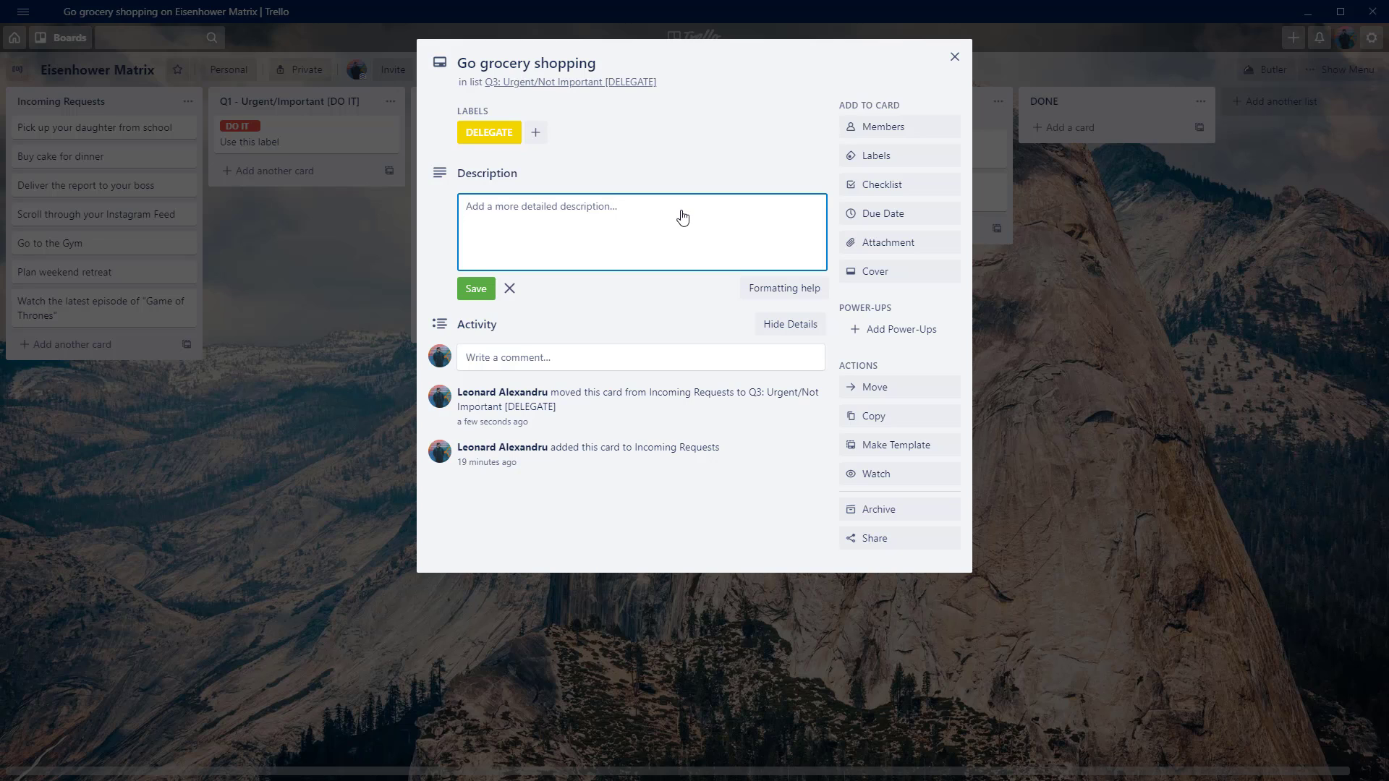
{"action": "type", "text": "Get the list and"}
{"action": "type", "text": "have it deliverreed it via online service."}
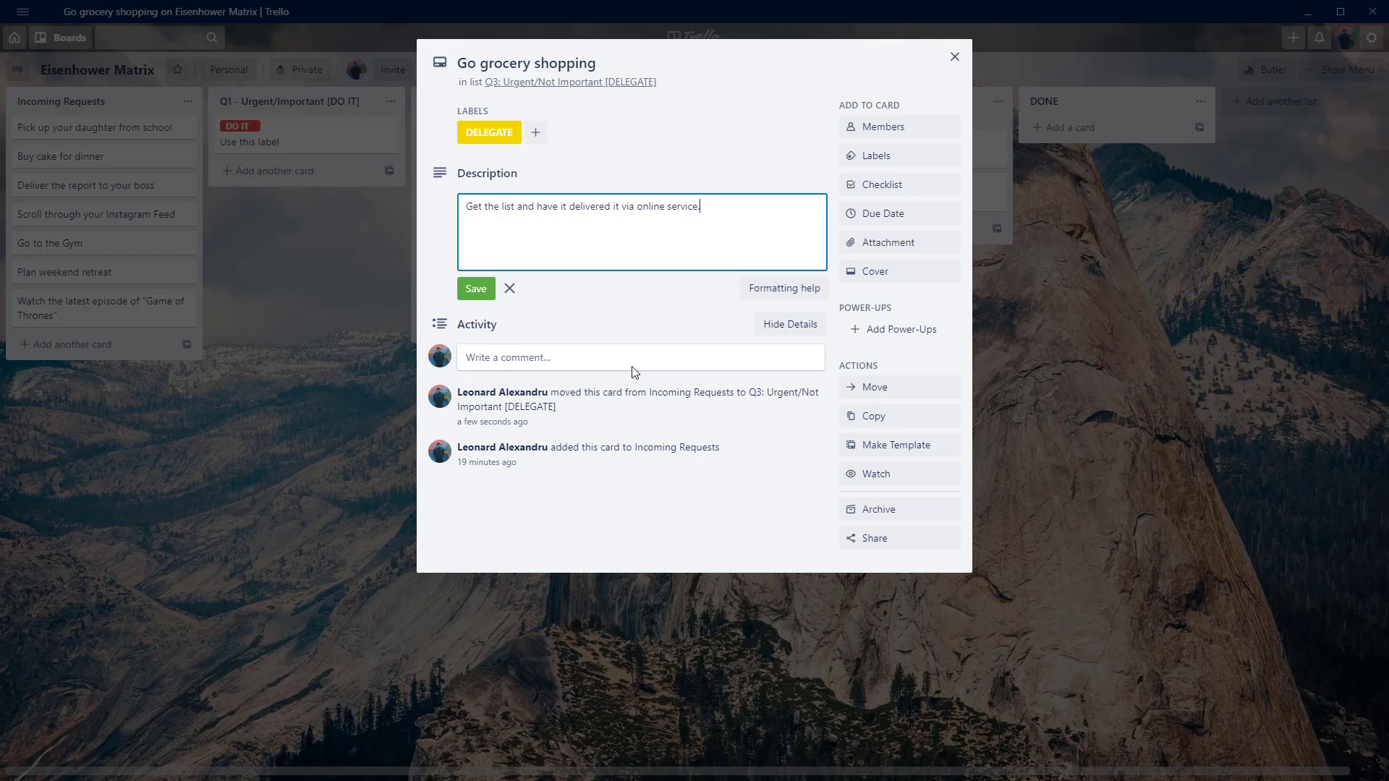
{"action": "left_click", "coordinate": [485, 296]}
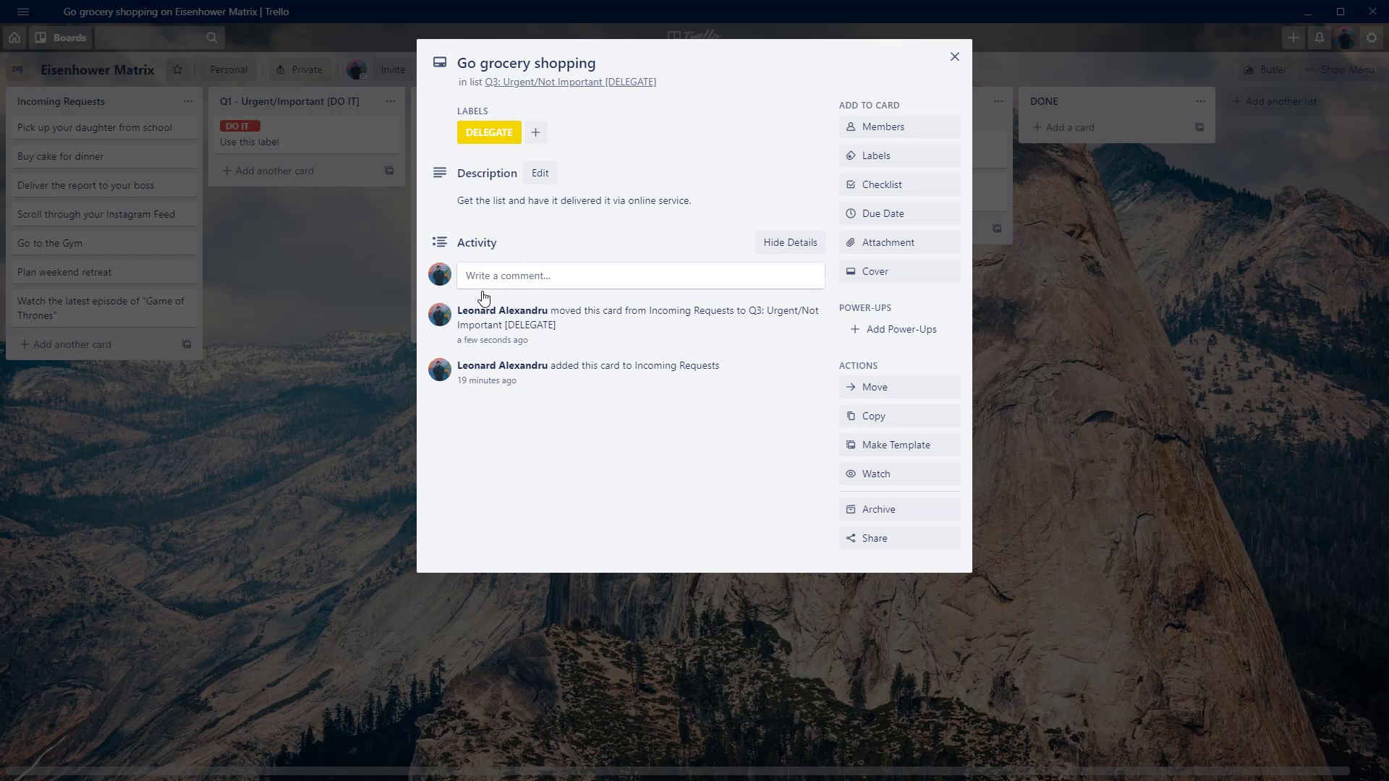
{"action": "left_click", "coordinate": [955, 57]}
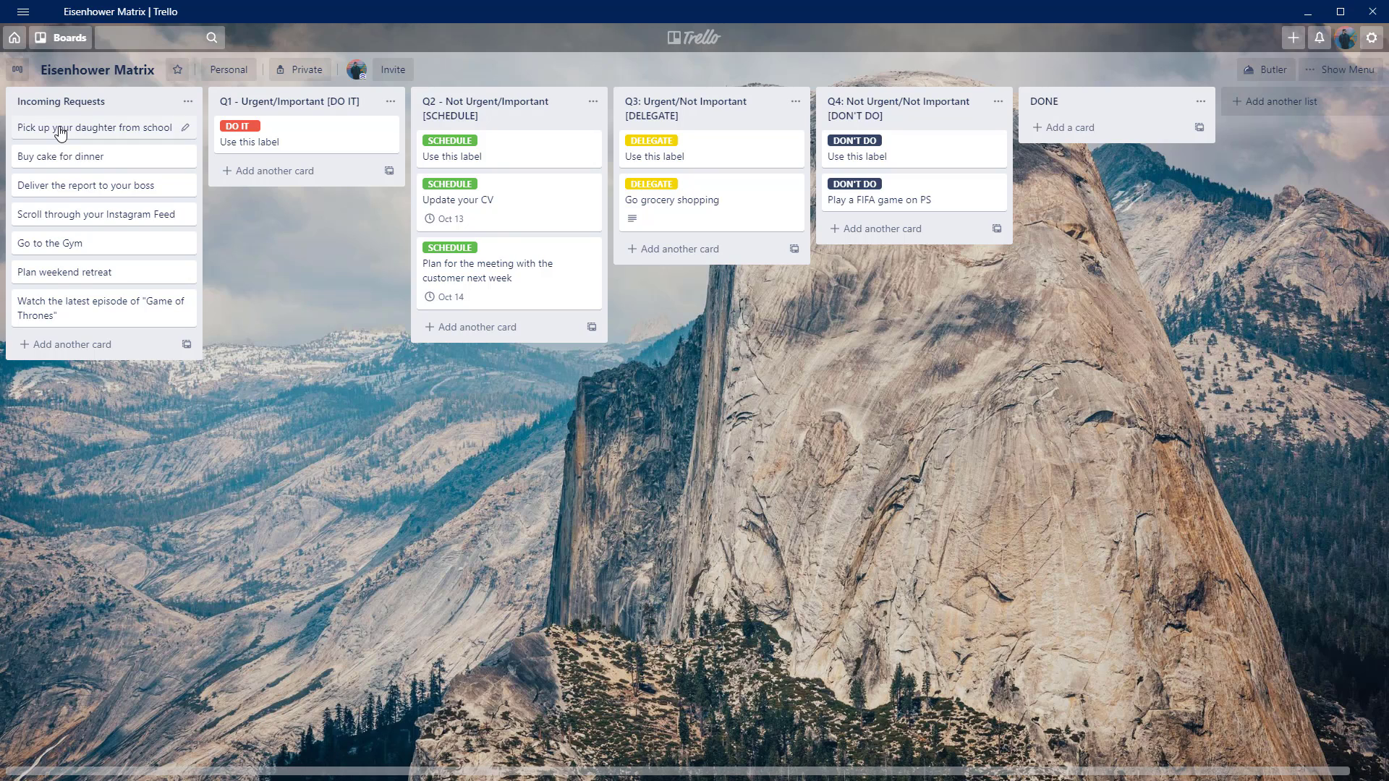
Move the "Pick up your daughter from school" card to the Q1 list, give it the DO IT label and close it.
{"action": "left_click_drag", "start_coordinate": [60, 133], "coordinate": [255, 172]}
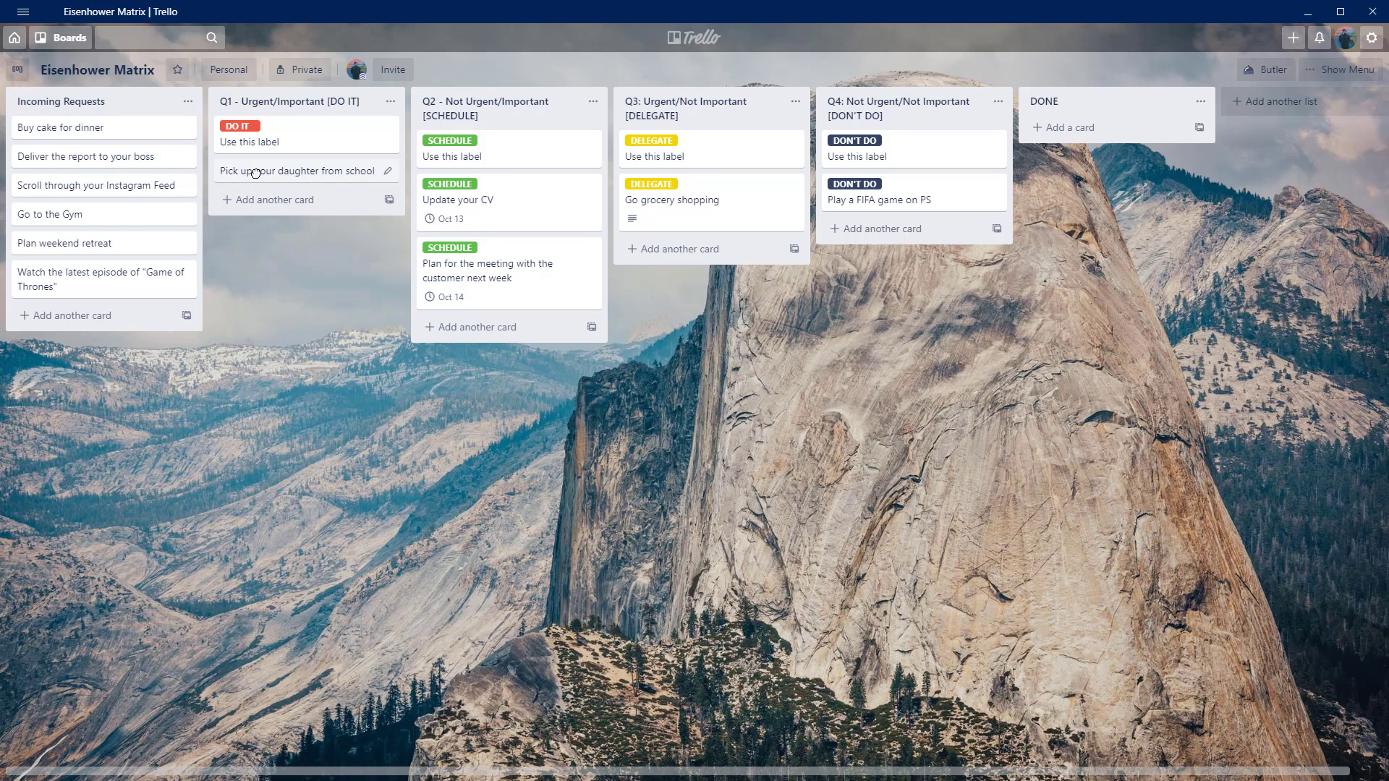
{"action": "left_click", "coordinate": [254, 173]}
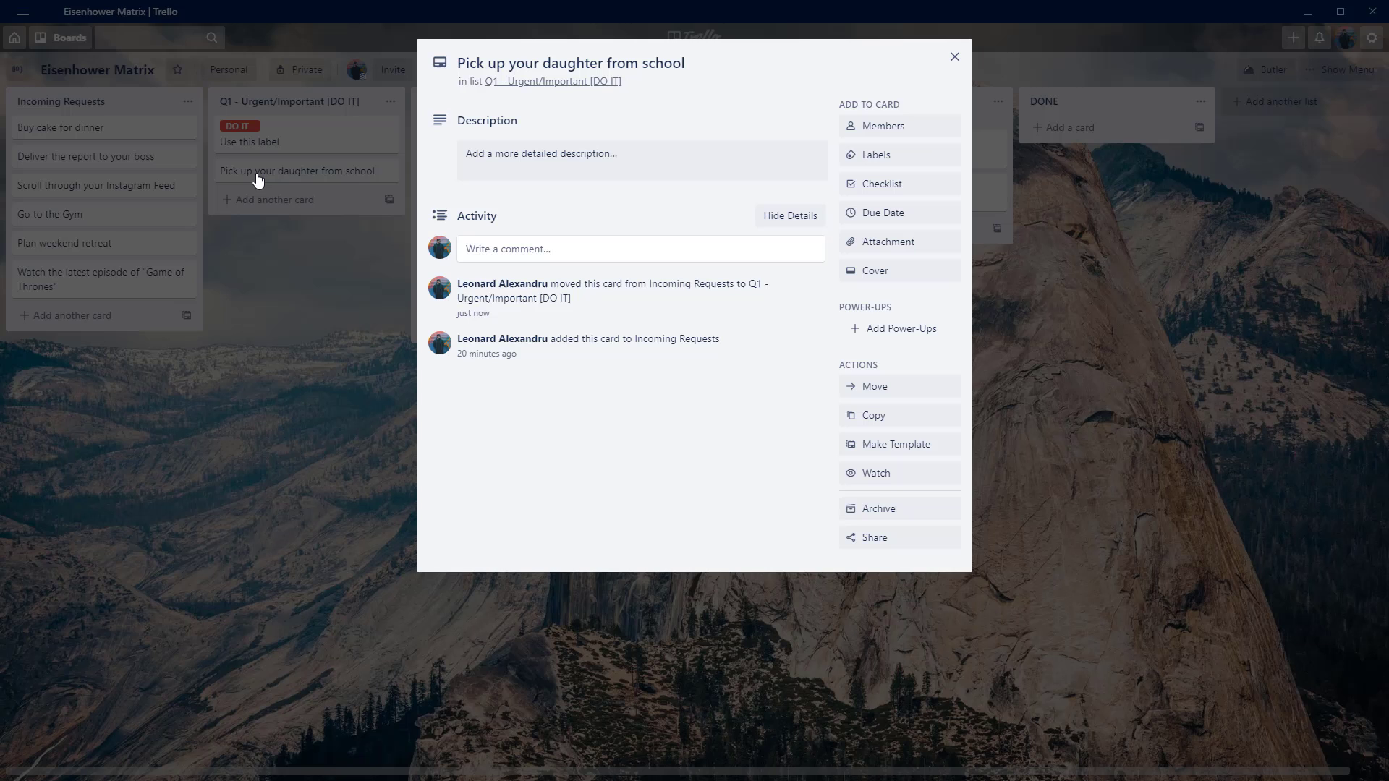
{"action": "left_click", "coordinate": [899, 161]}
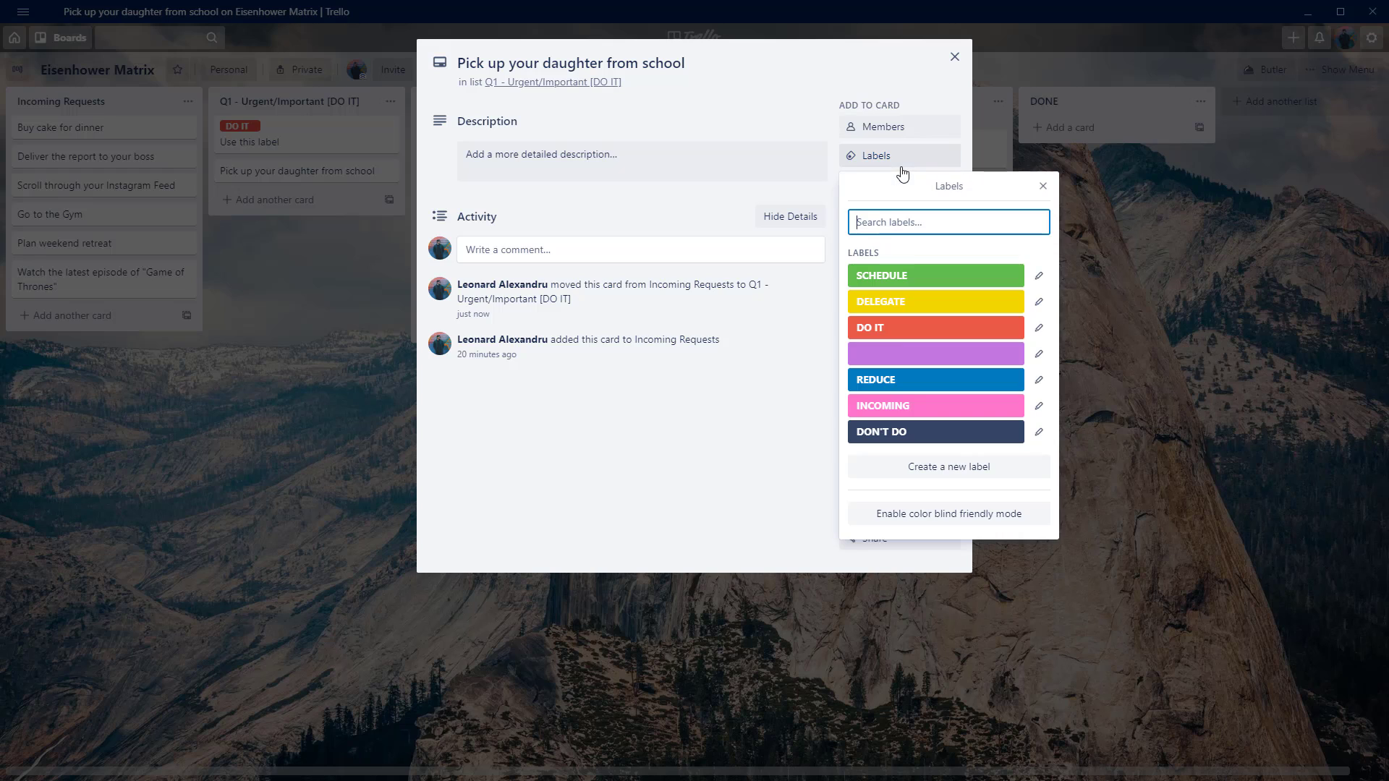
{"action": "left_click", "coordinate": [909, 329]}
{"action": "left_click", "coordinate": [658, 483]}
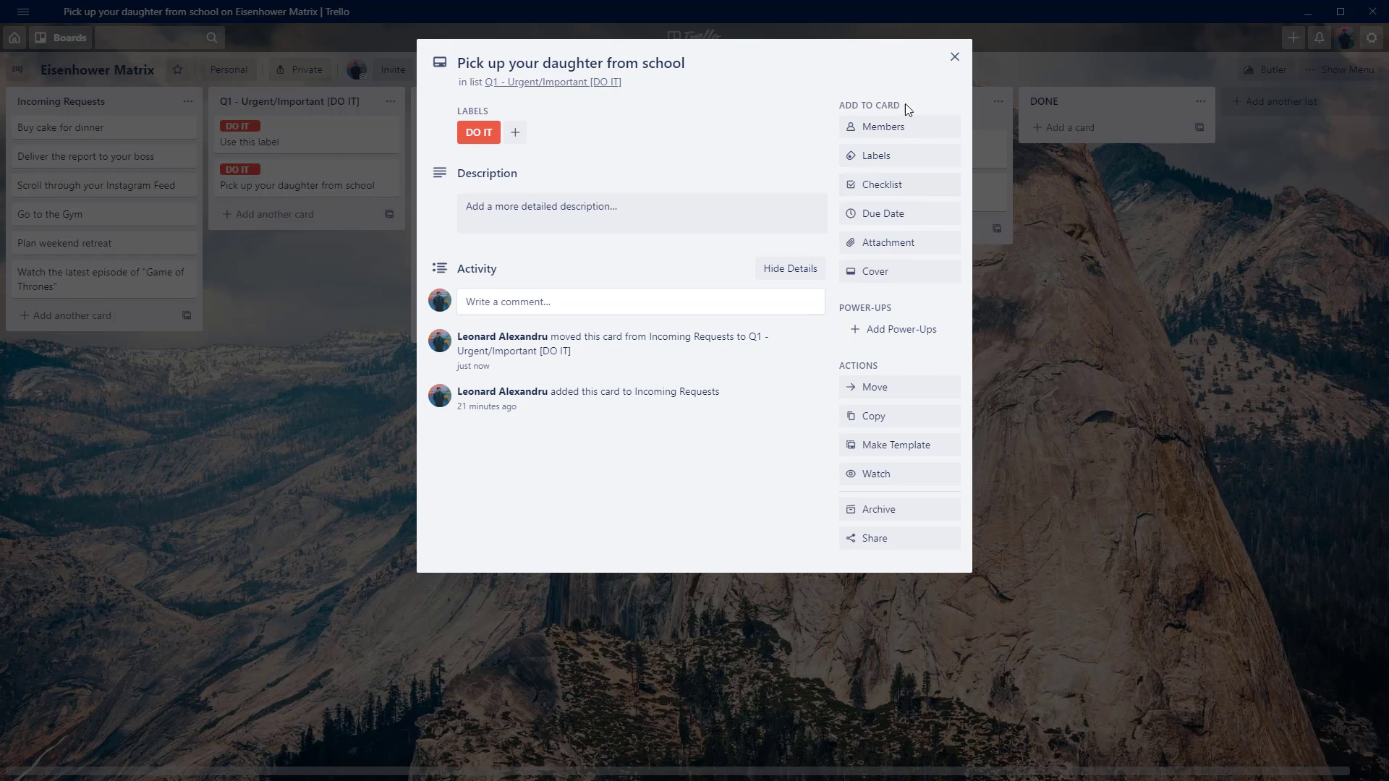
{"action": "left_click", "coordinate": [954, 58]}
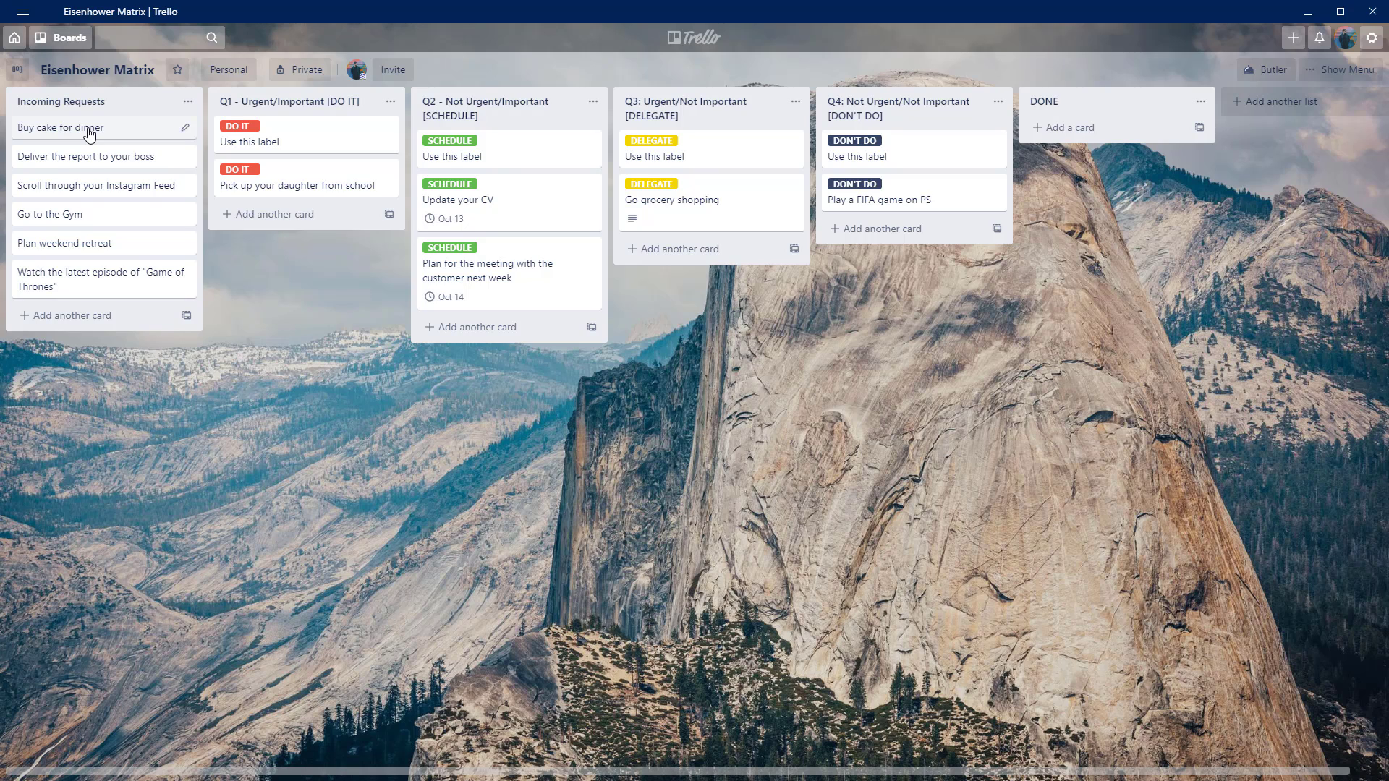
Move the "Buy cake for dinner" card to the Q1 list, give it the DO IT label and close it.
{"action": "left_click_drag", "start_coordinate": [88, 134], "coordinate": [289, 224]}
{"action": "left_click", "coordinate": [290, 221]}
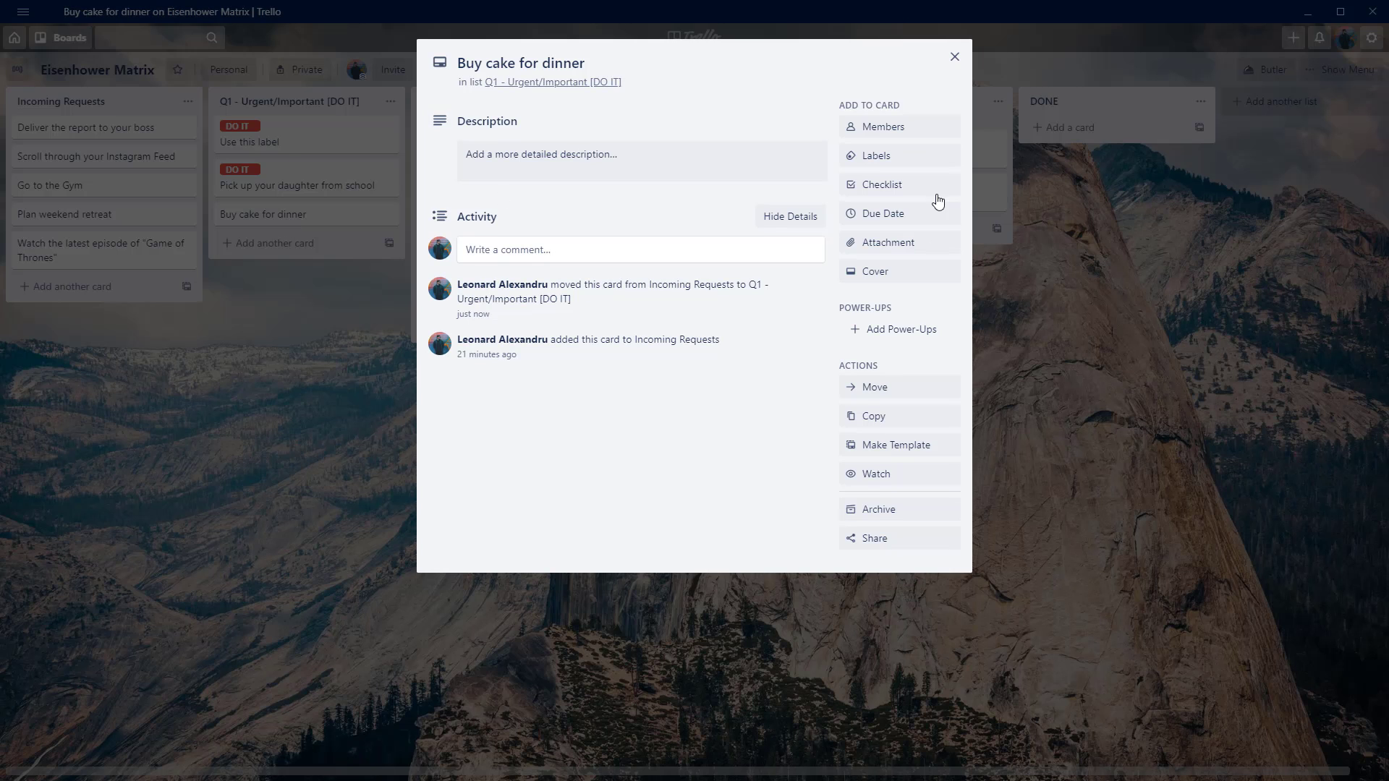
{"action": "left_click", "coordinate": [912, 157]}
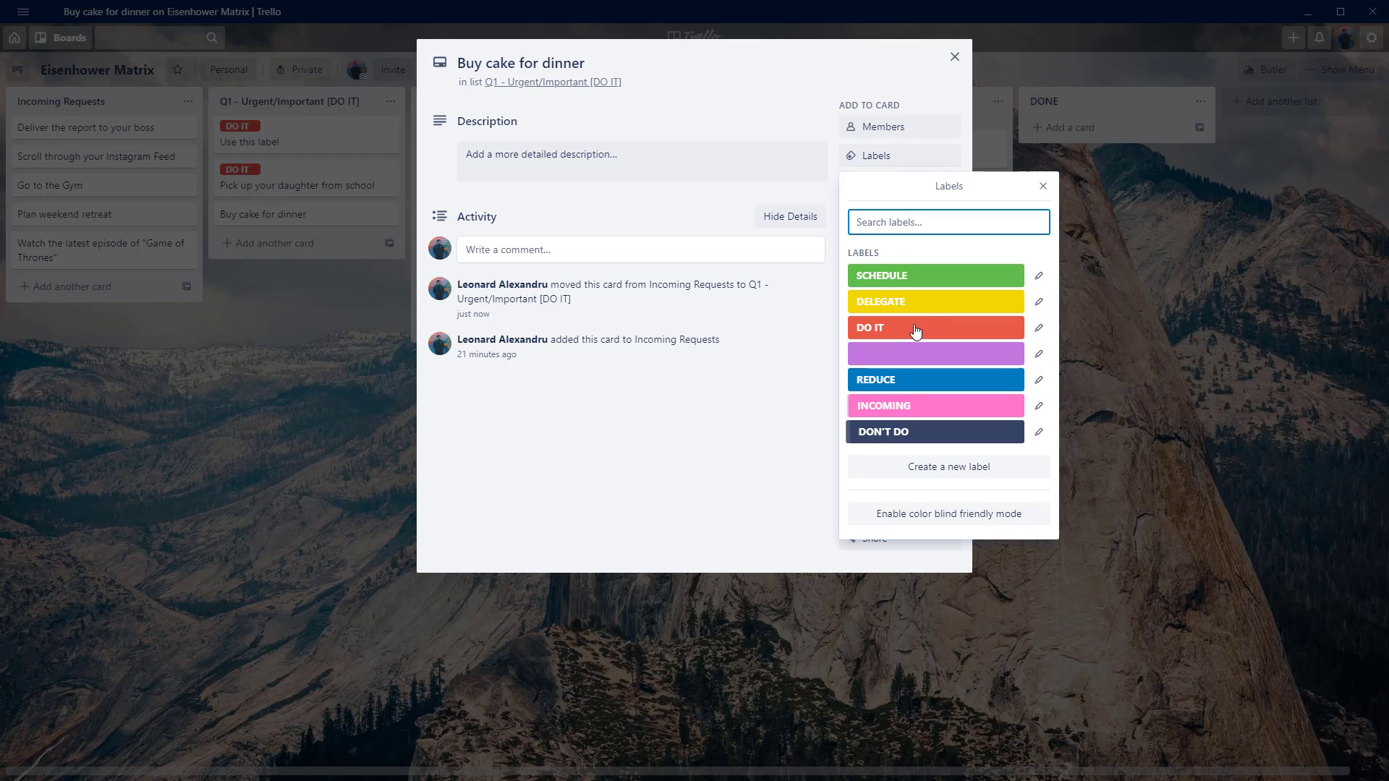
{"action": "left_click", "coordinate": [903, 339]}
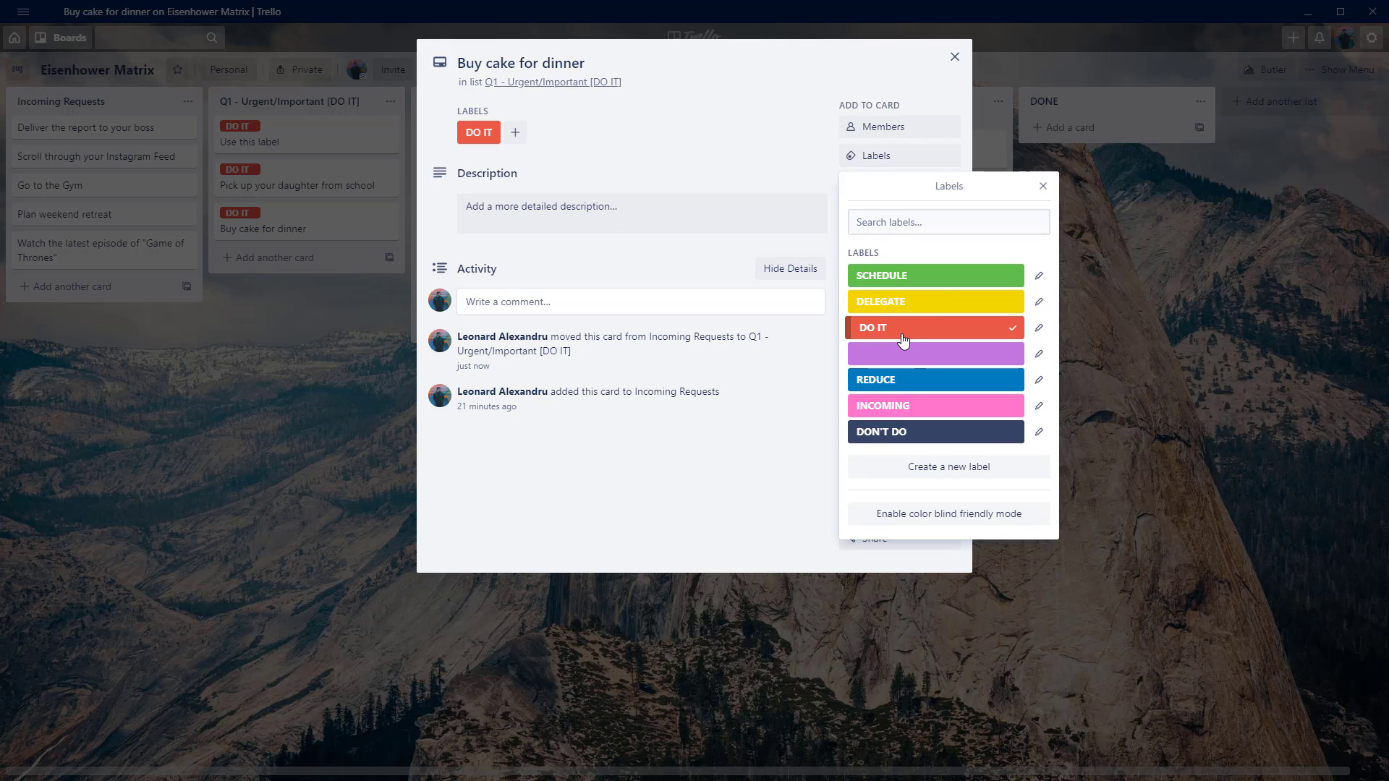
{"action": "left_click", "coordinate": [371, 394]}
{"action": "left_click", "coordinate": [371, 401]}
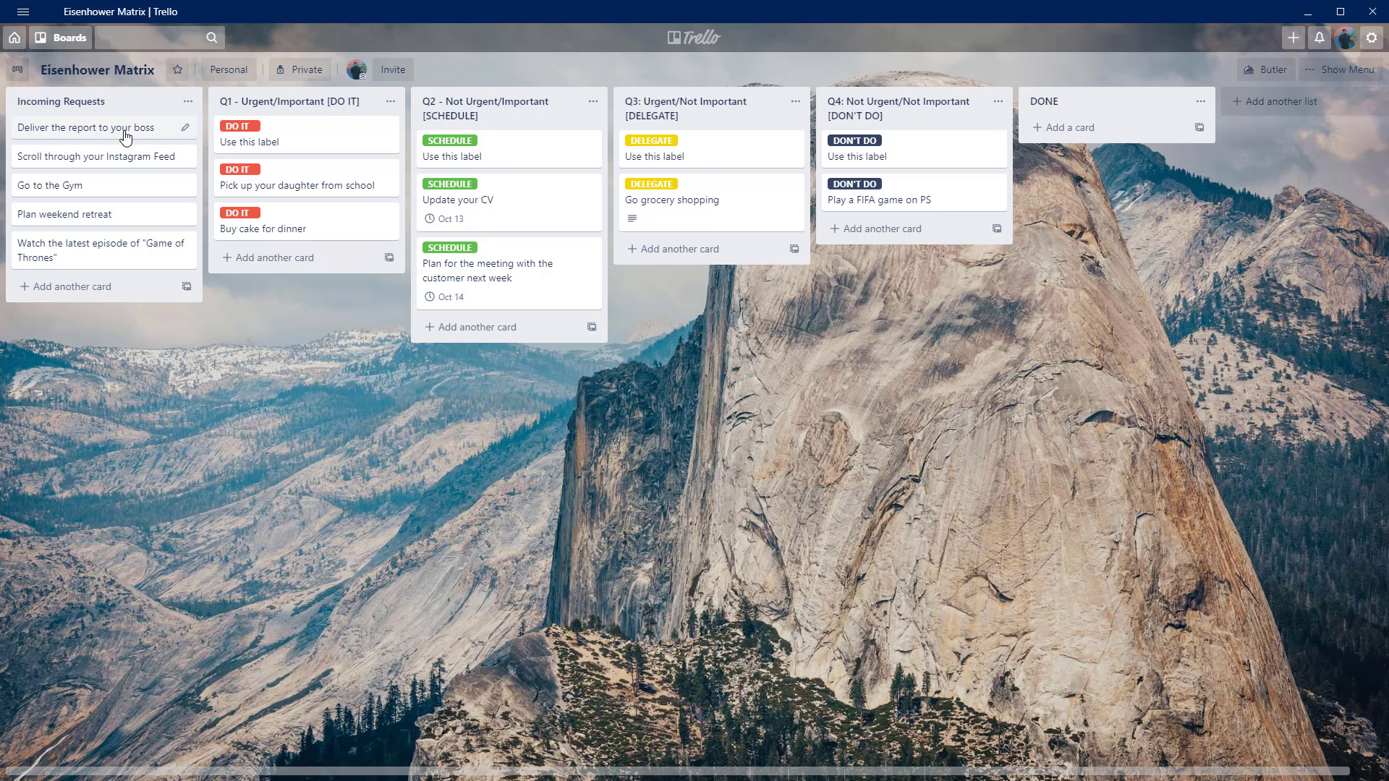
Move the "Deliver the report to your boss" card to the Q1 list, give it the DO IT label and close it.
{"action": "left_click_drag", "start_coordinate": [125, 135], "coordinate": [314, 268]}
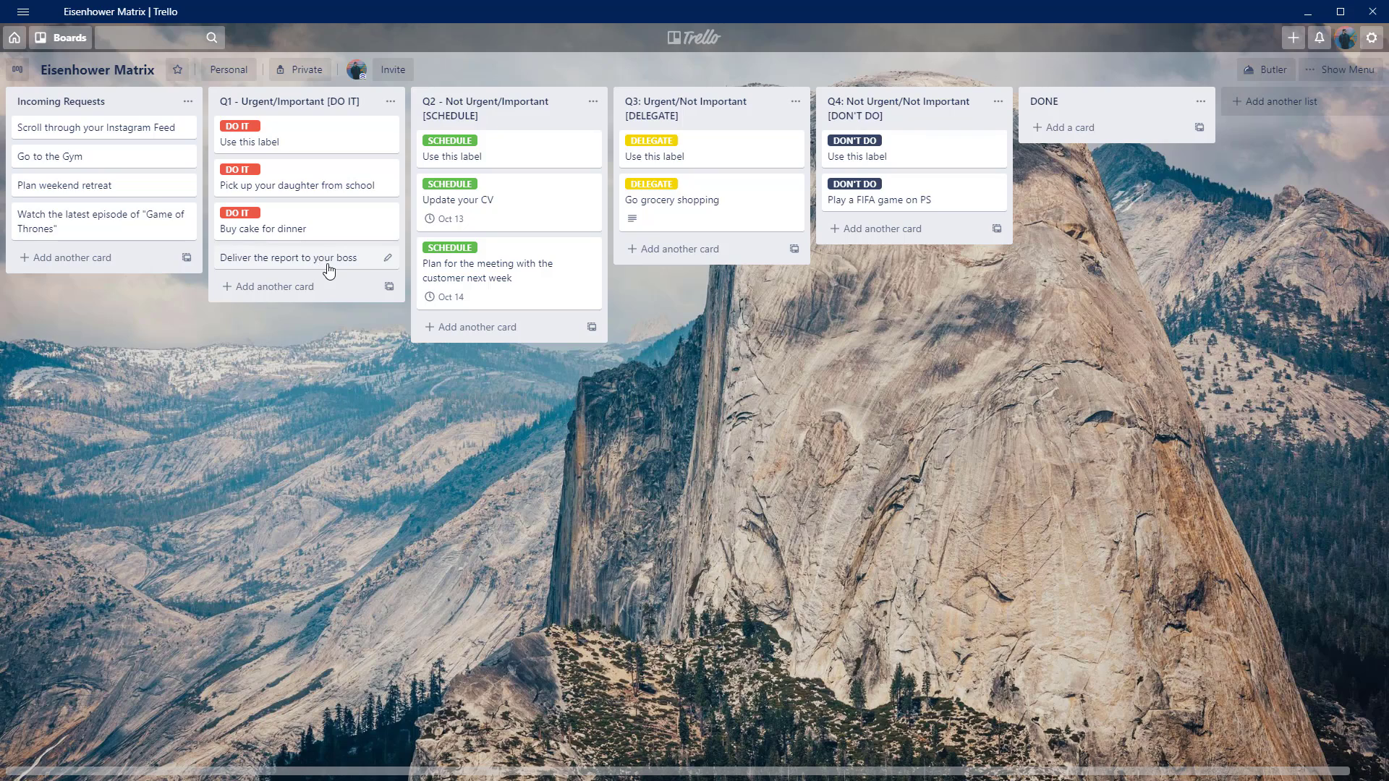
{"action": "left_click", "coordinate": [326, 268]}
{"action": "left_click", "coordinate": [865, 160]}
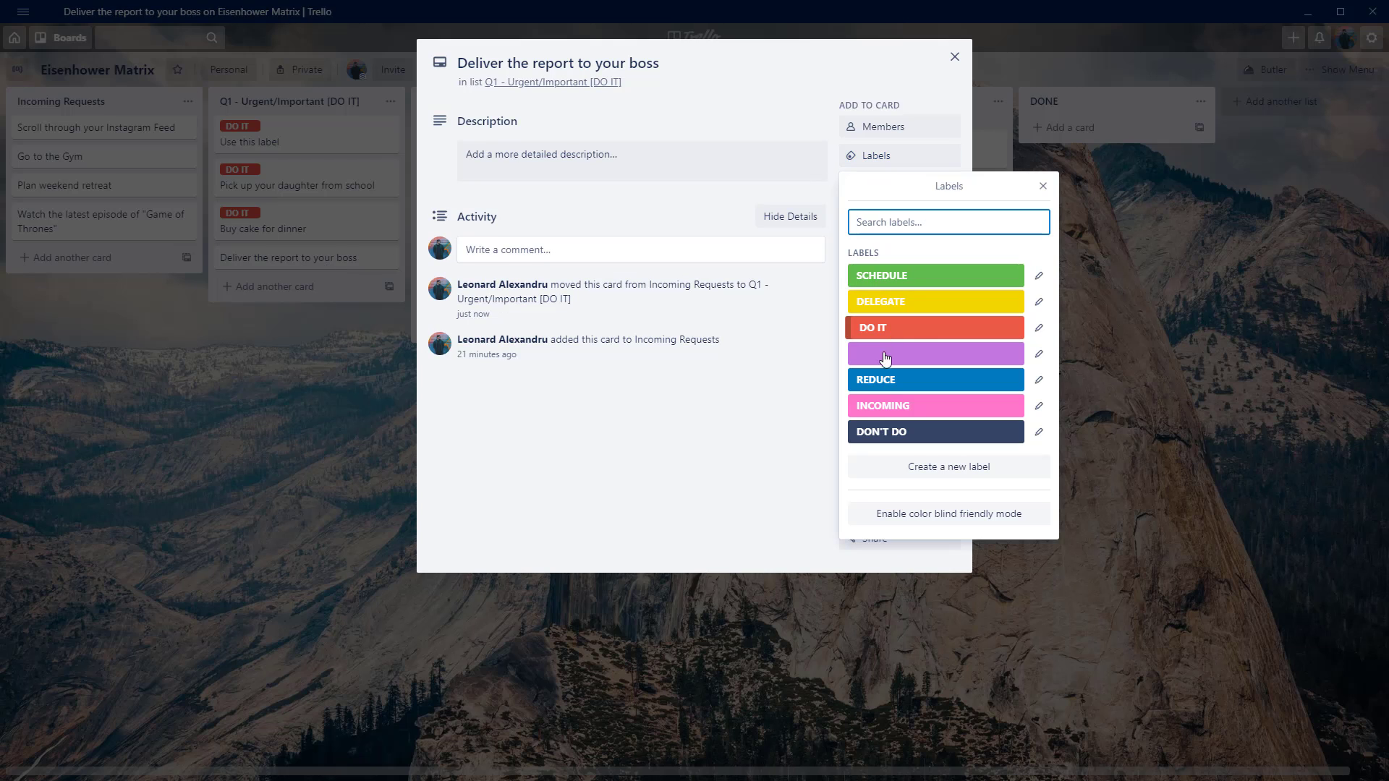
{"action": "left_click", "coordinate": [918, 331]}
{"action": "left_click", "coordinate": [689, 465]}
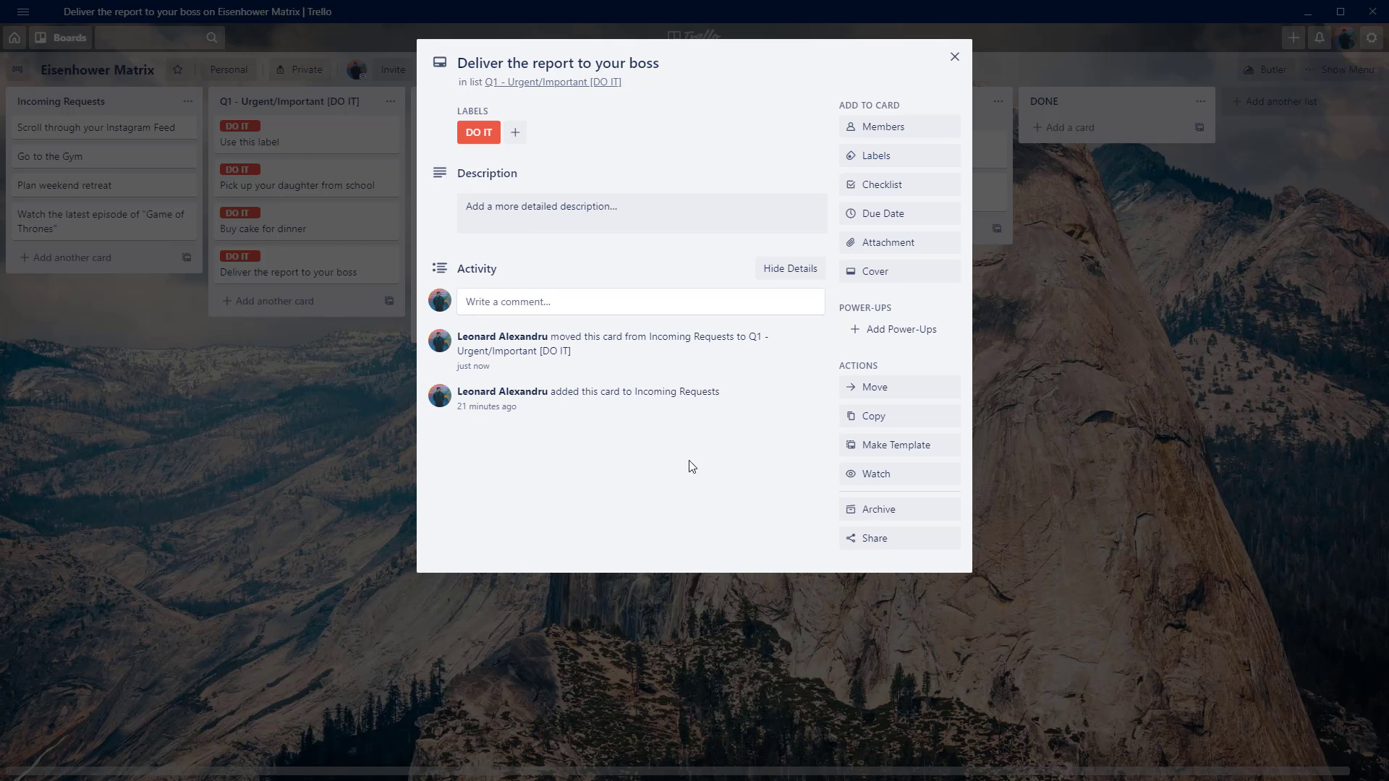
{"action": "left_click", "coordinate": [954, 57]}
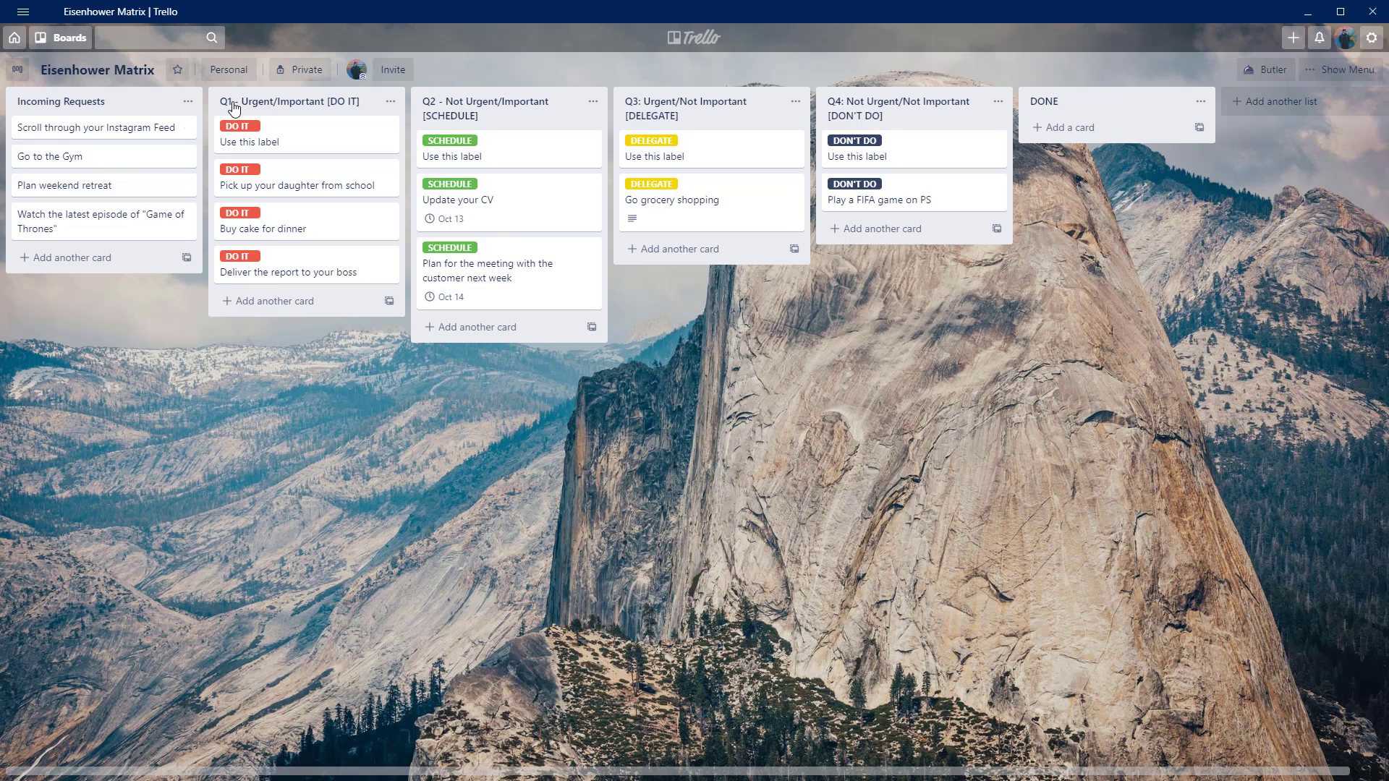
Move the "Scroll through your Instagram Feed" card to the Q4 list, give it the DON'T DO label and close it.
{"action": "left_click_drag", "start_coordinate": [105, 133], "coordinate": [924, 232]}
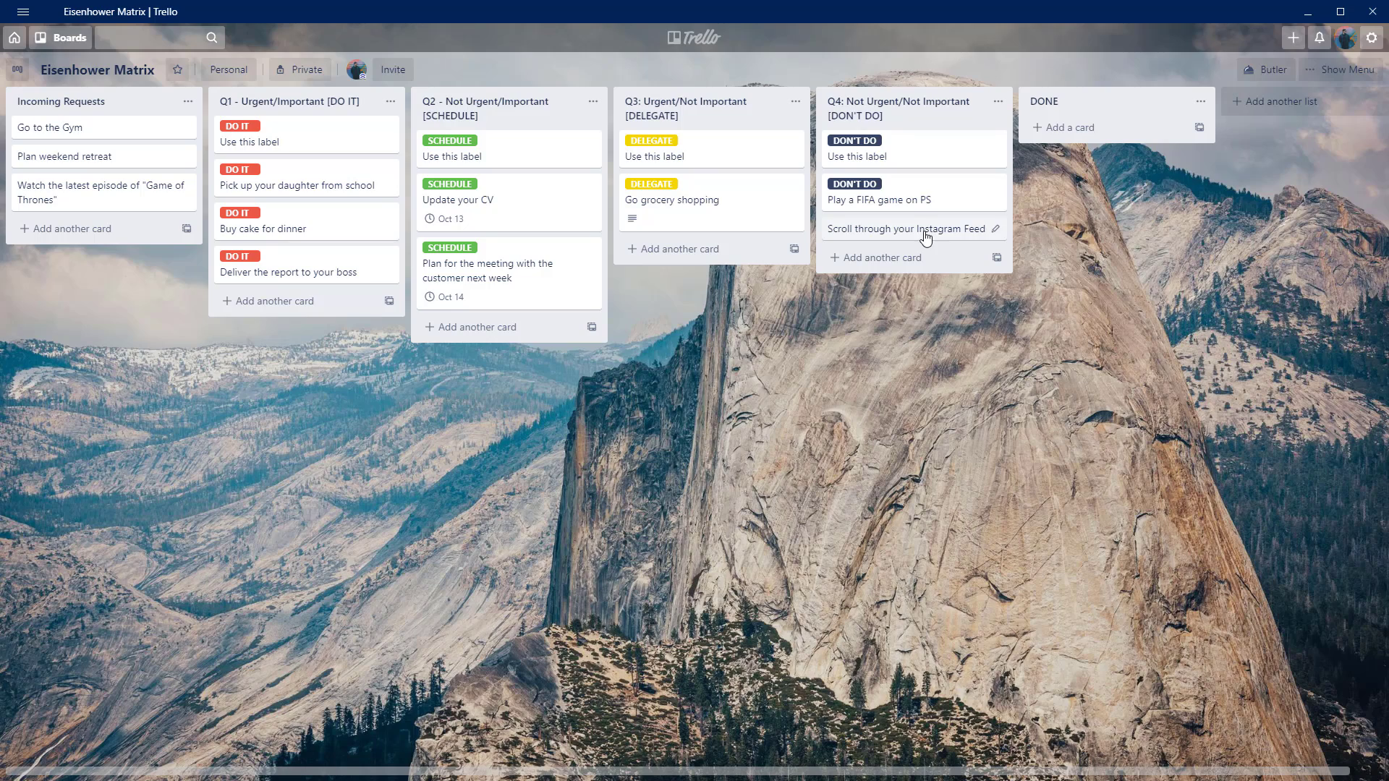
{"action": "left_click", "coordinate": [923, 231]}
{"action": "left_click", "coordinate": [859, 154]}
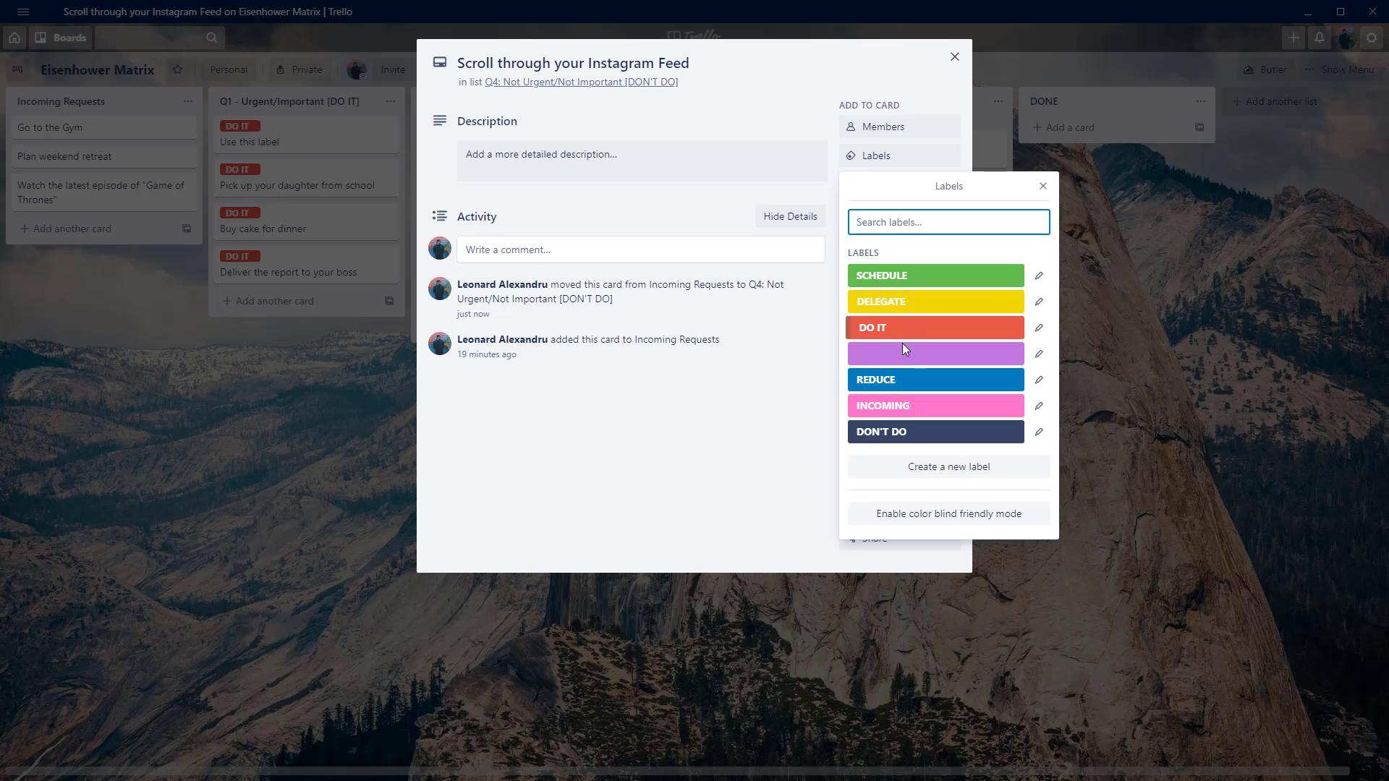
{"action": "left_click", "coordinate": [870, 434]}
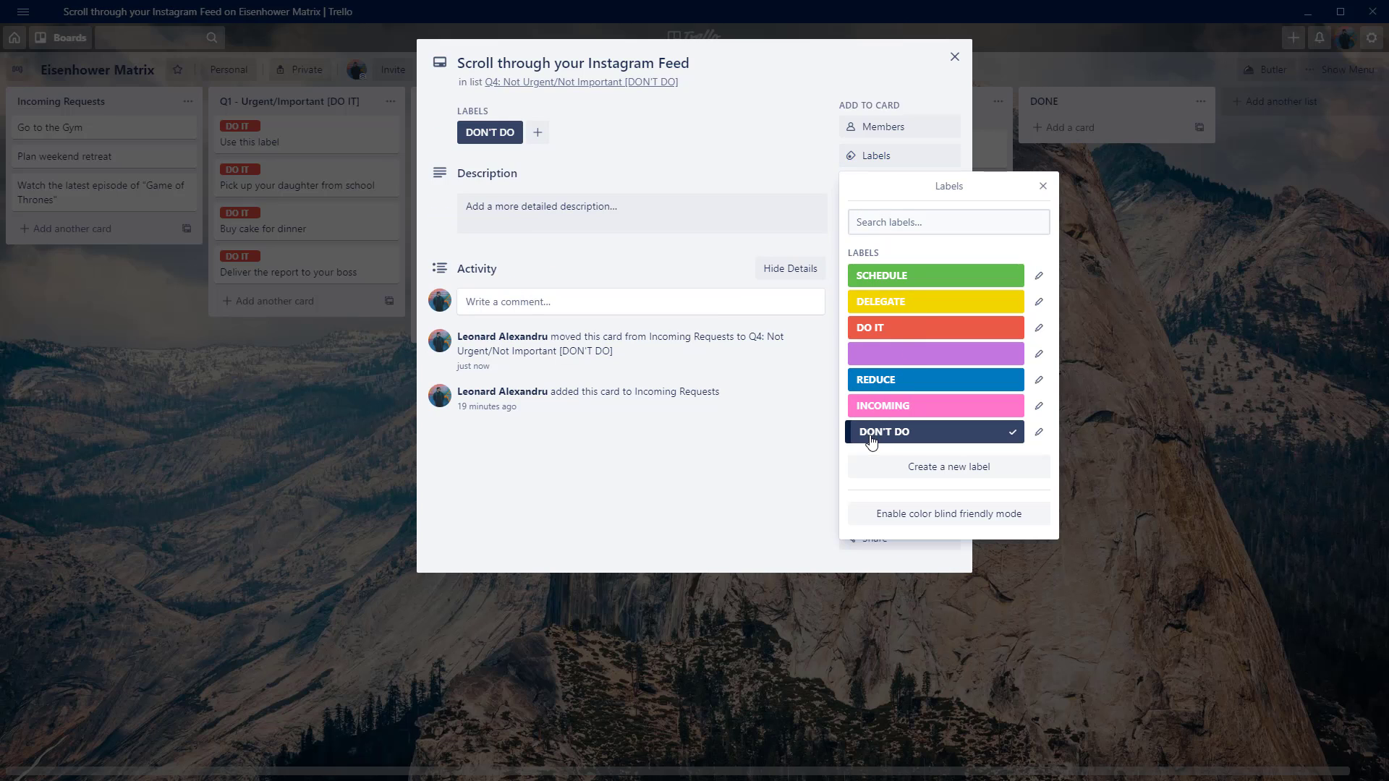
{"action": "left_click", "coordinate": [721, 153]}
{"action": "left_click", "coordinate": [955, 56]}
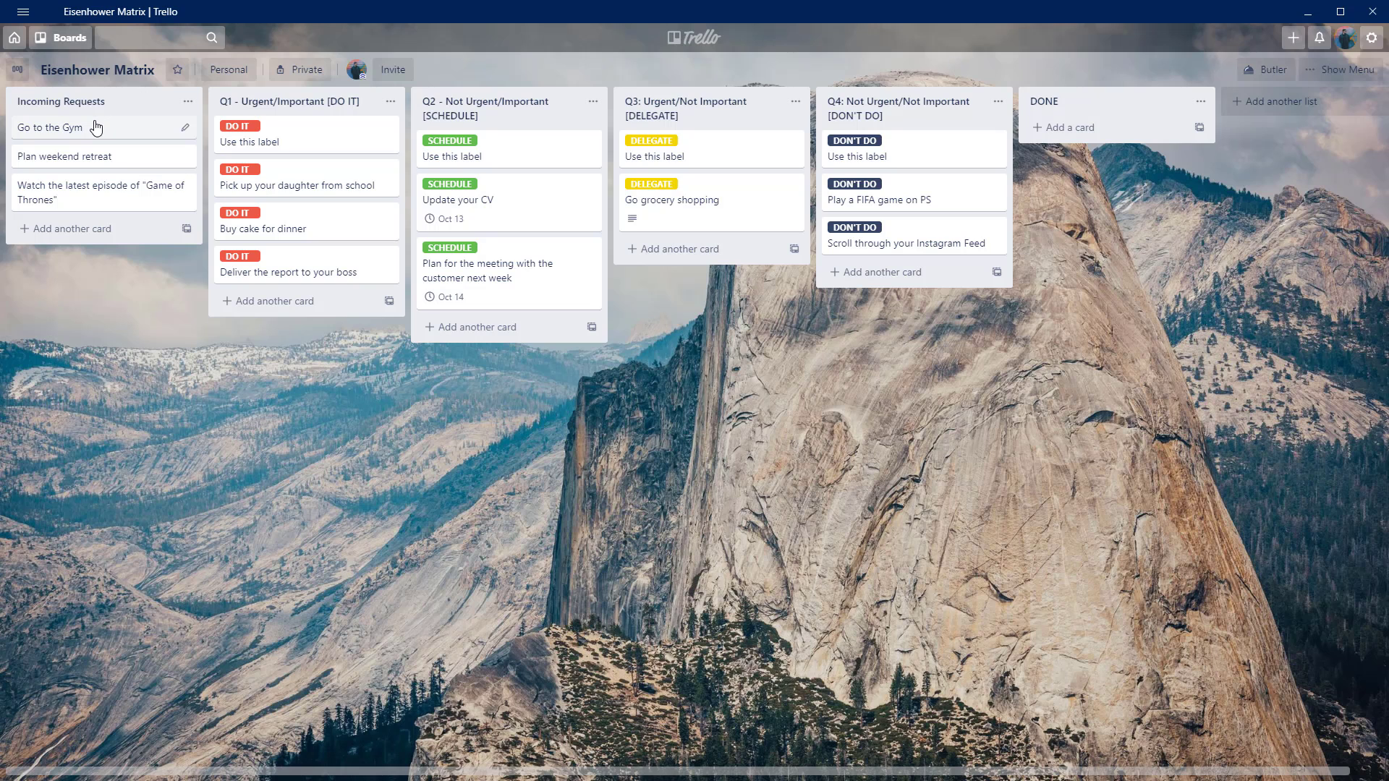
Move the "Go to the Gym" card to the Q2 list and give it the SCHEDULE label.
{"action": "left_click_drag", "start_coordinate": [96, 128], "coordinate": [498, 325]}
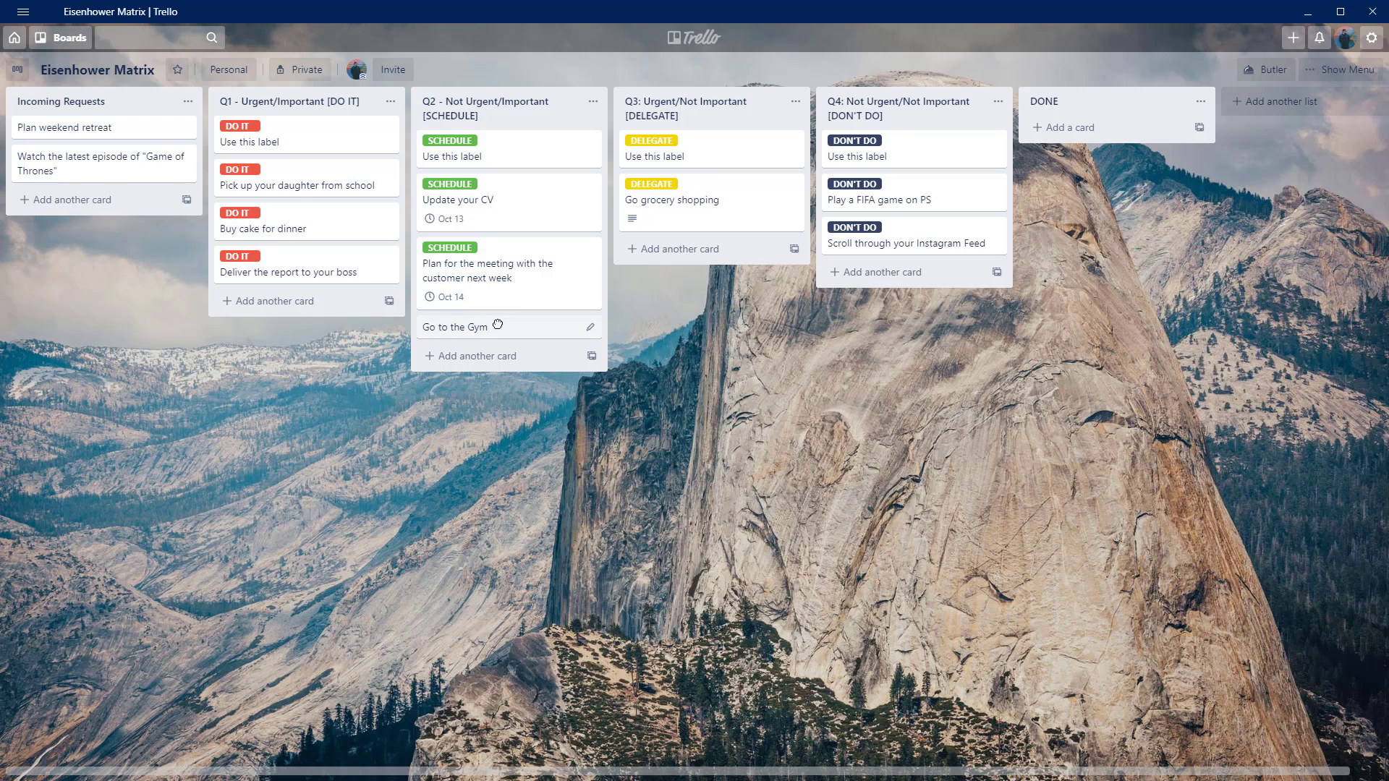
{"action": "left_click", "coordinate": [499, 327]}
{"action": "left_click", "coordinate": [916, 156]}
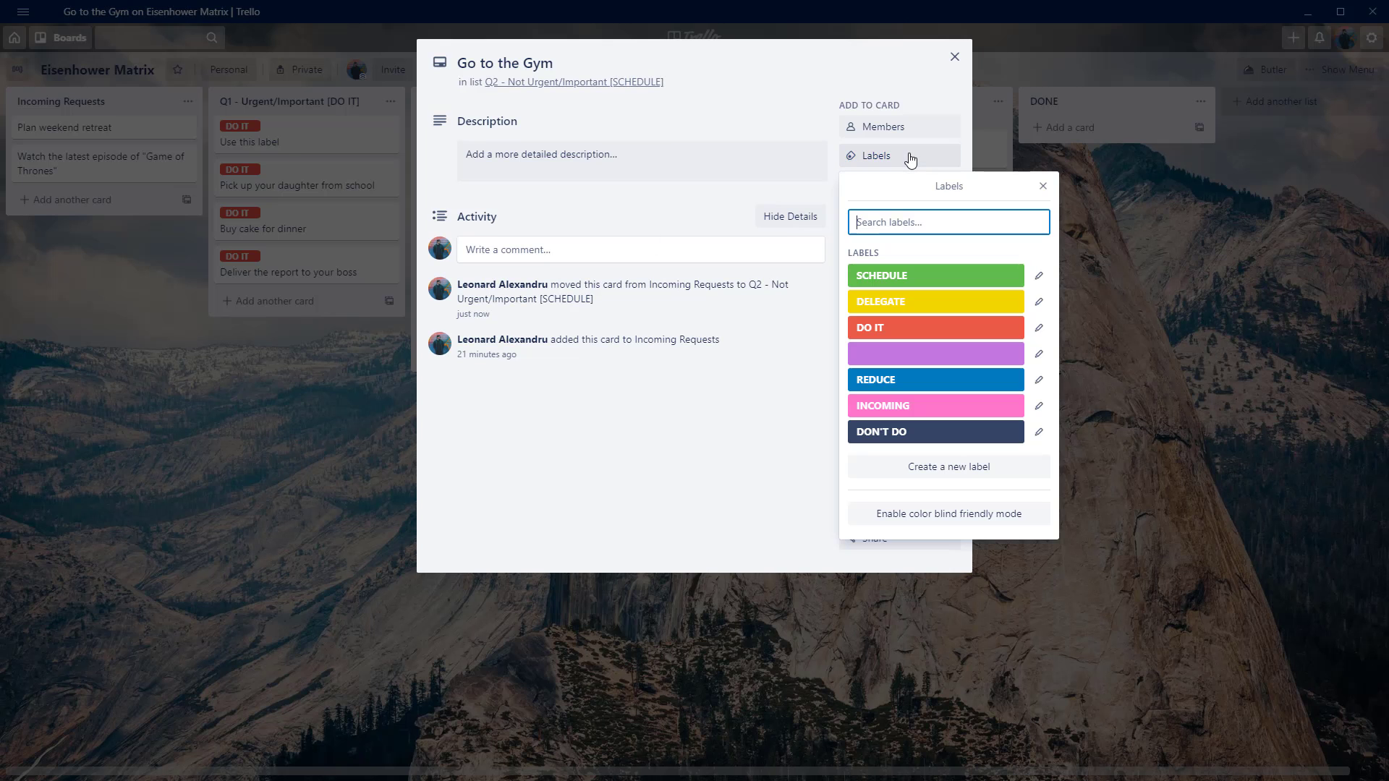
{"action": "left_click", "coordinate": [889, 275]}
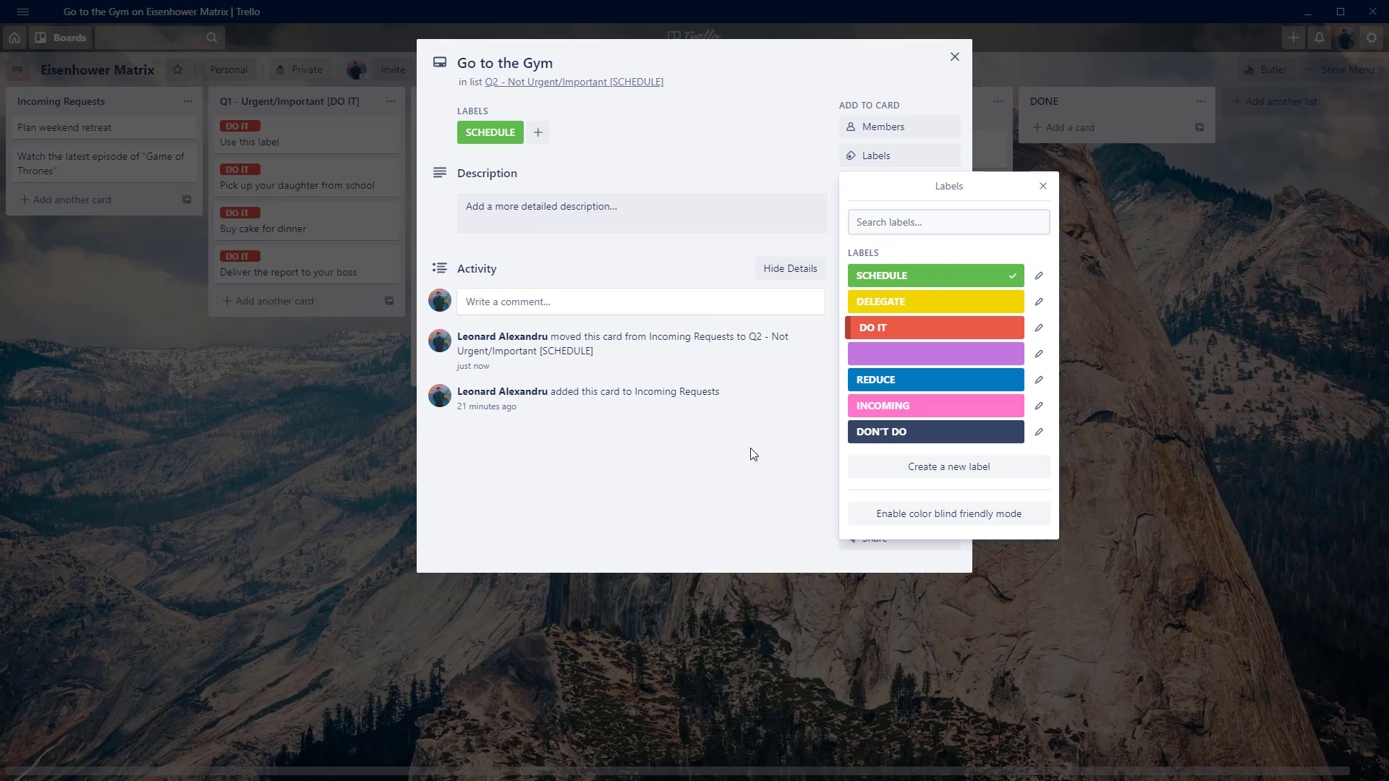
{"action": "left_click", "coordinate": [733, 477]}
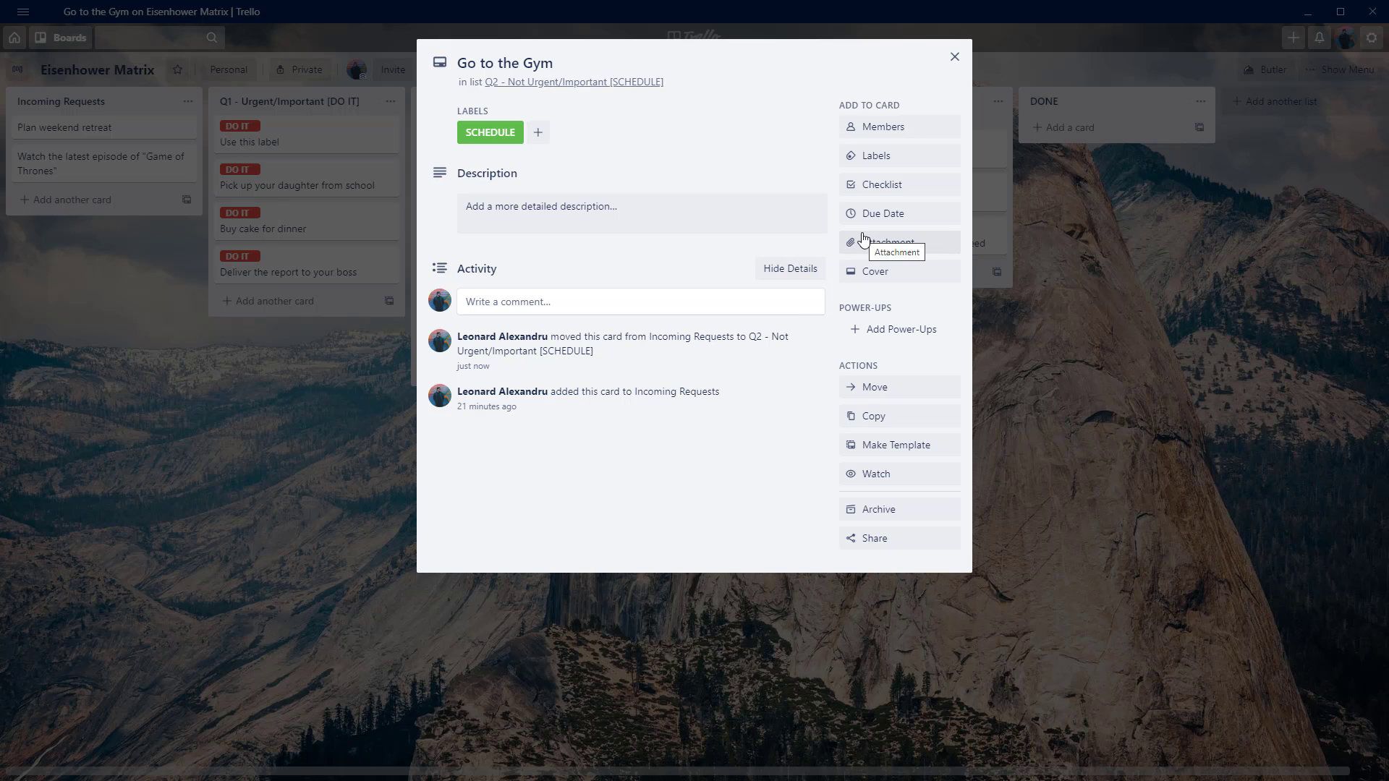
Set the gym card's due date to 10/14/2020 at 5:00 PM, save it and close the card.
{"action": "left_click", "coordinate": [895, 216]}
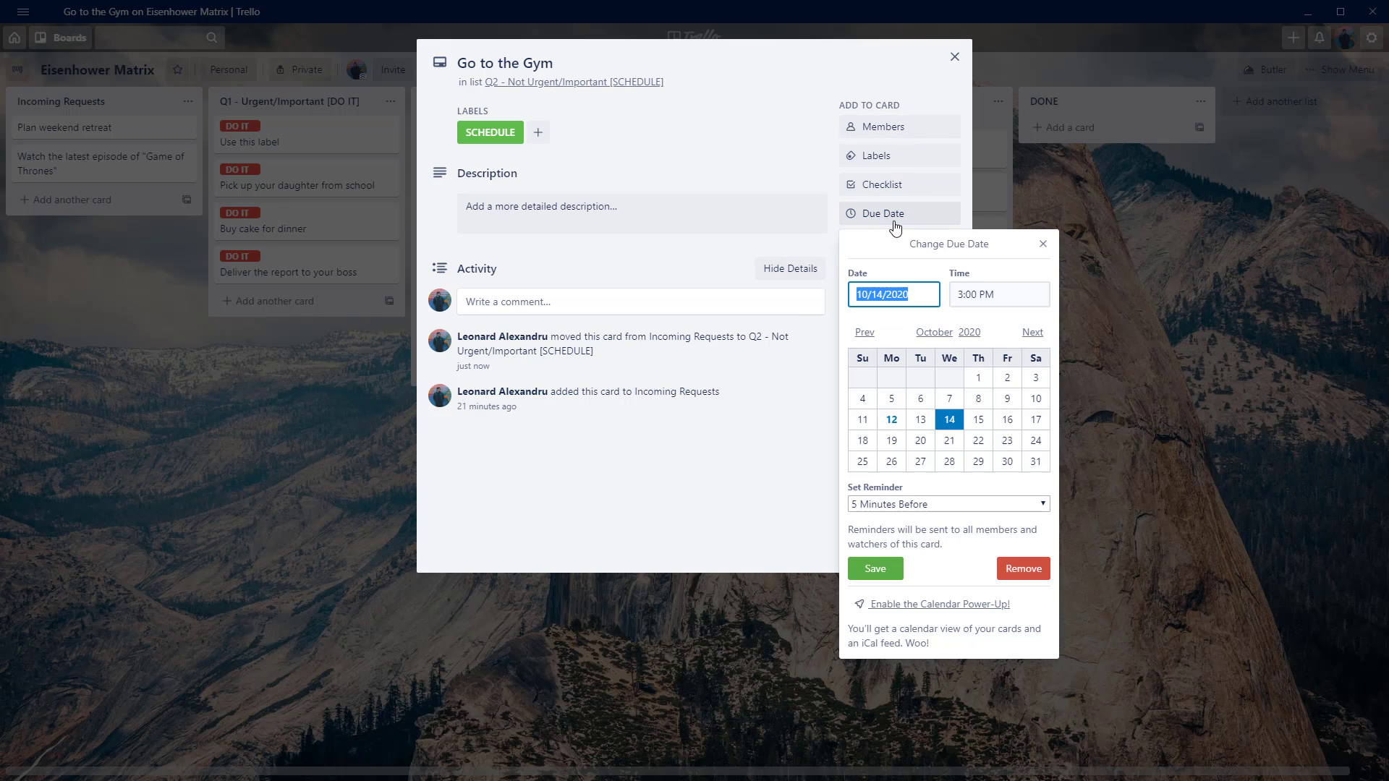
{"action": "double_click", "coordinate": [960, 295]}
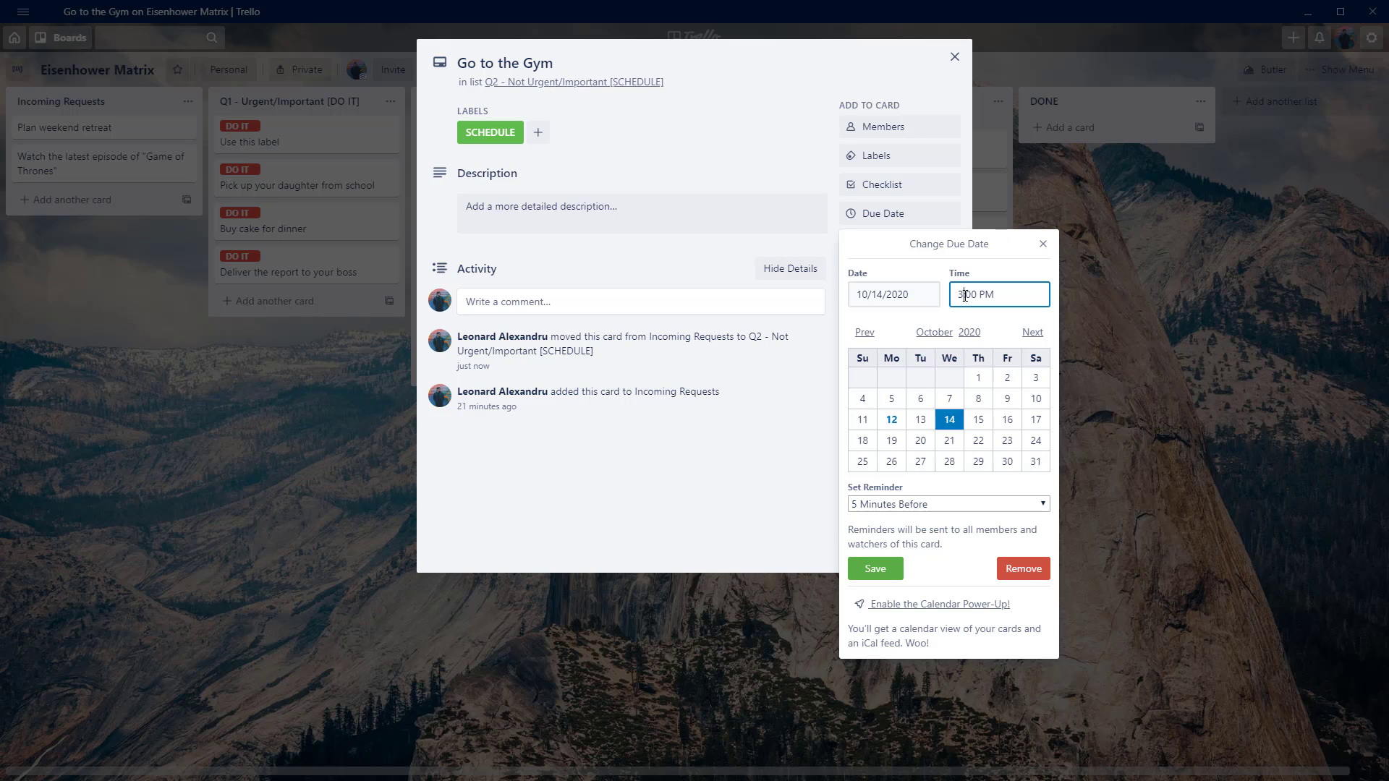
{"action": "type", "text": "5"}
{"action": "left_click", "coordinate": [884, 569]}
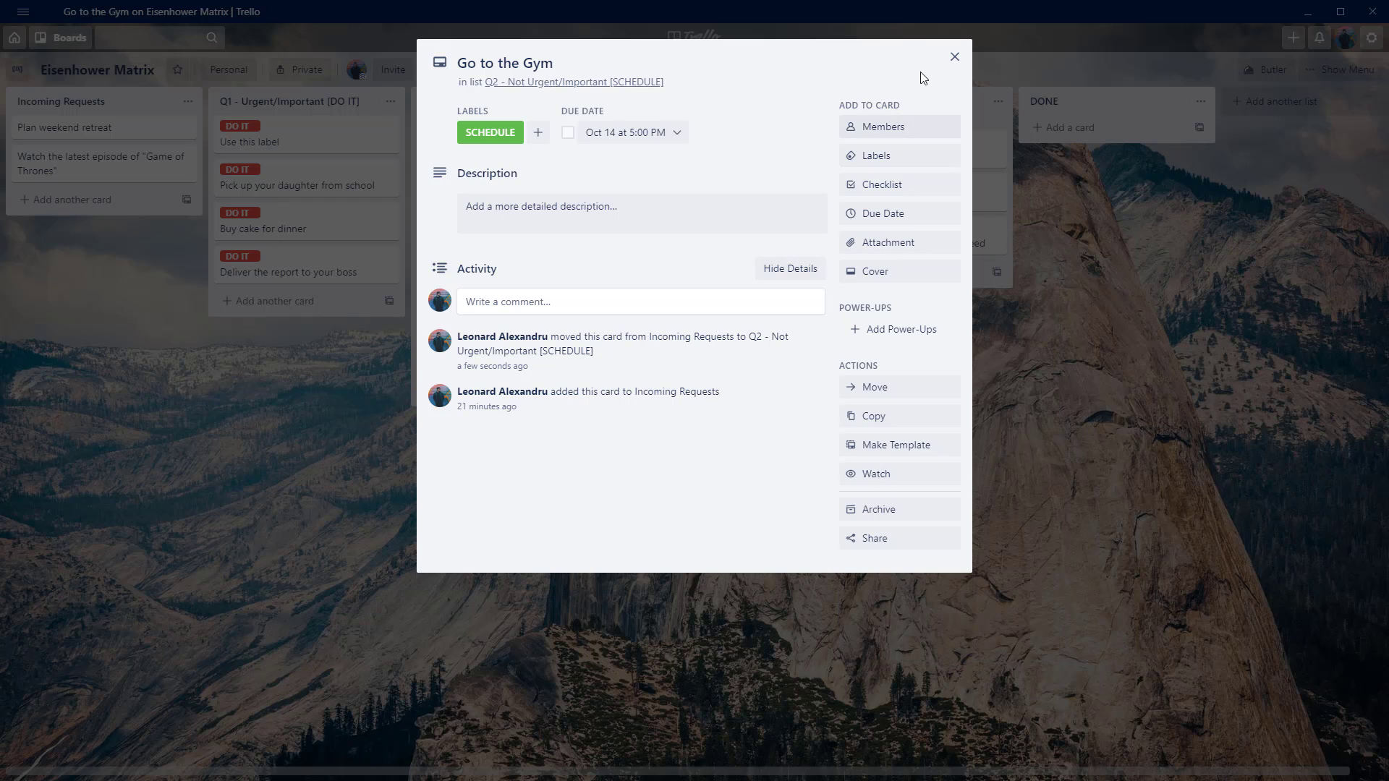
{"action": "left_click", "coordinate": [954, 56]}
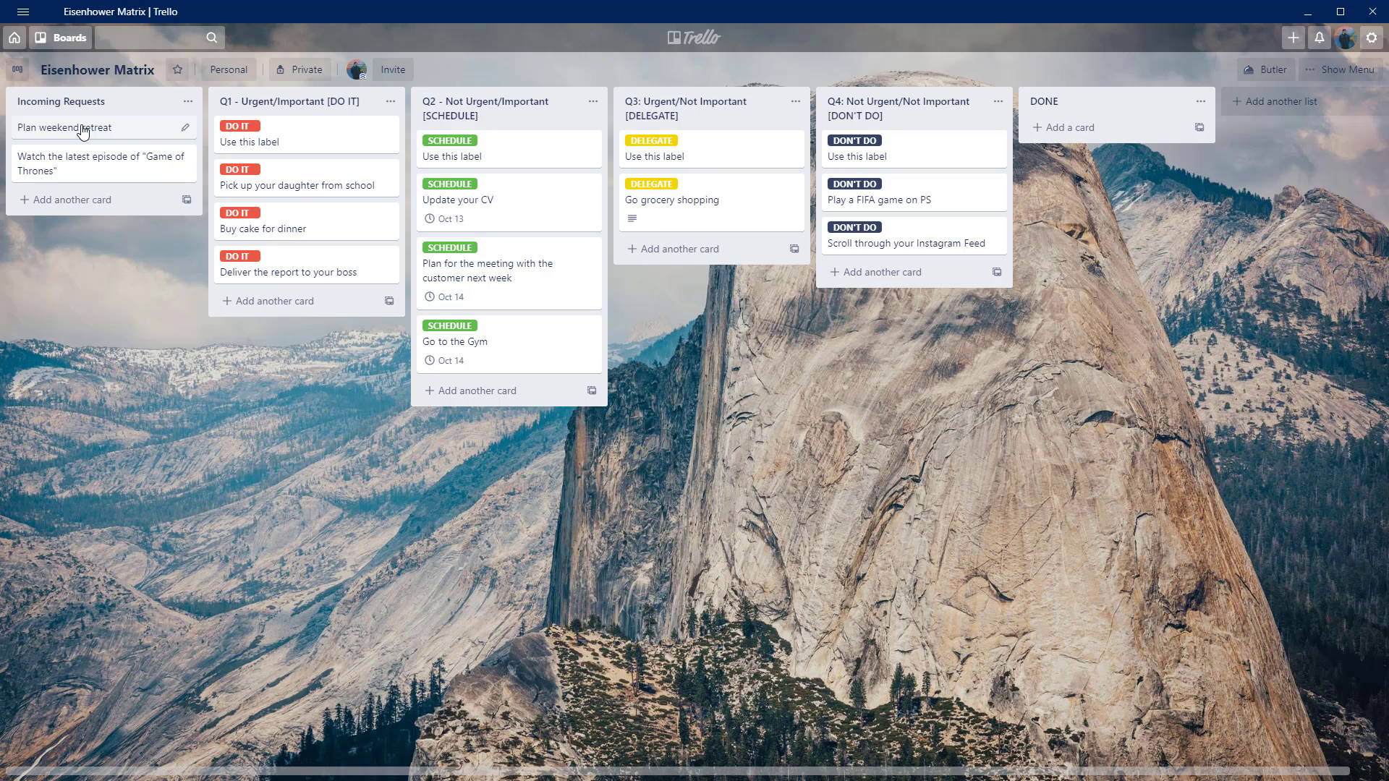
Move the "Plan weekend retreat" card to the Q3: Urgent/Not Important list and give it the DELEGATE label.
{"action": "left_click_drag", "start_coordinate": [83, 133], "coordinate": [683, 251]}
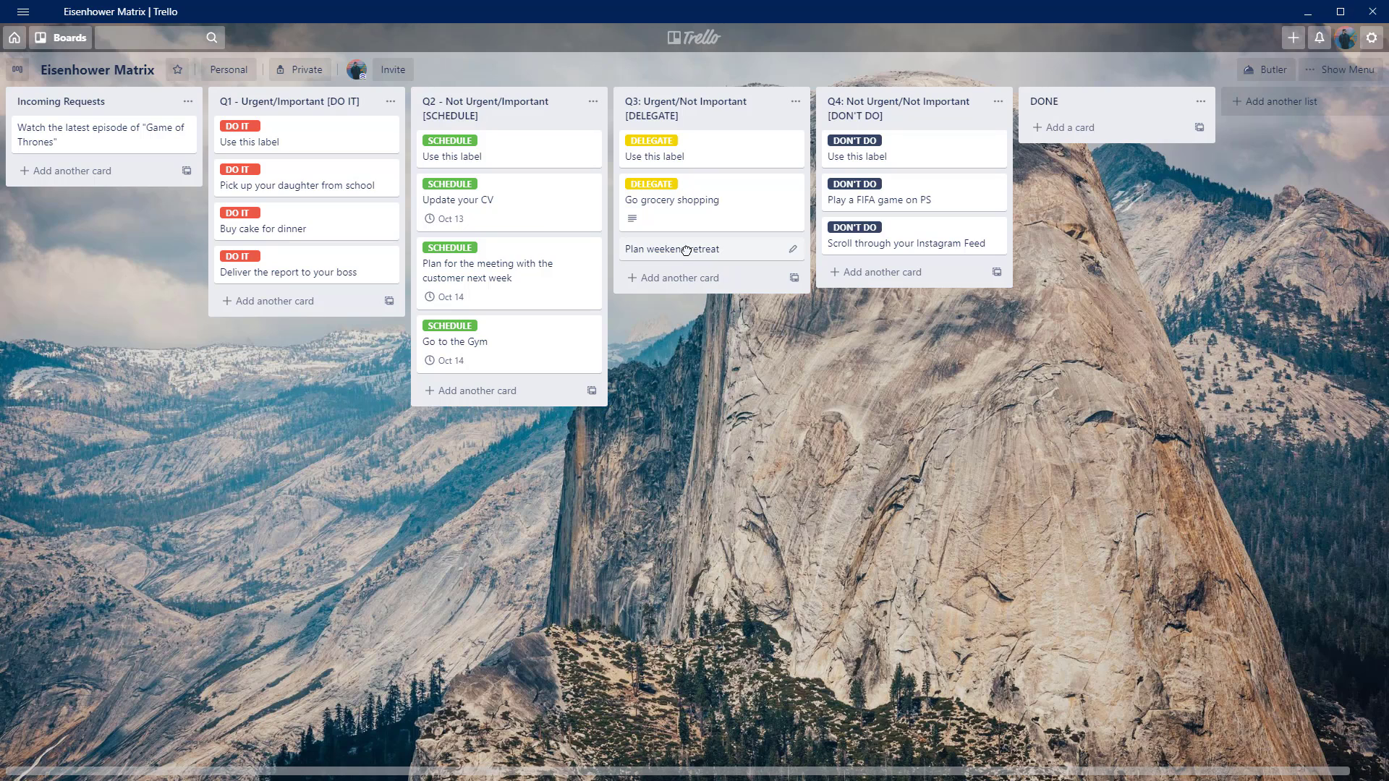
{"action": "left_click", "coordinate": [687, 250]}
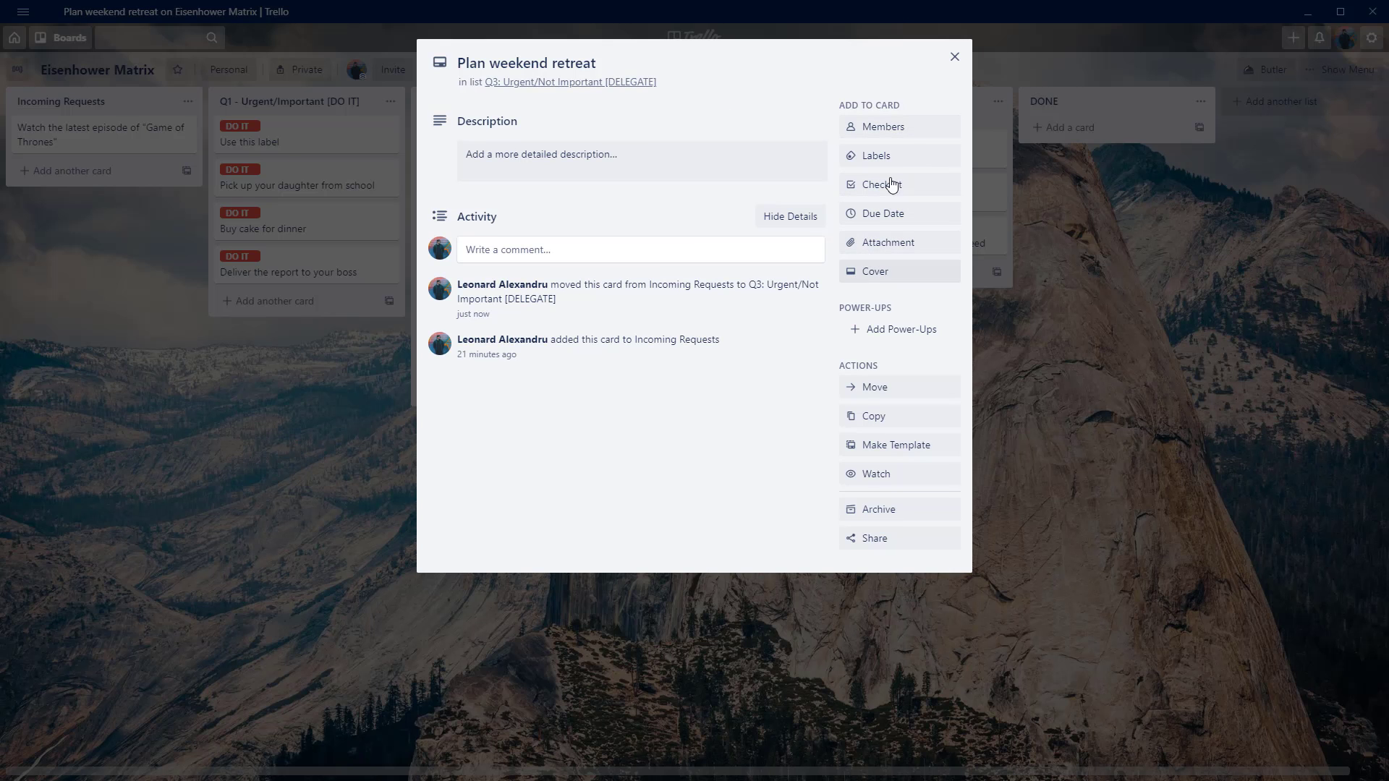
{"action": "left_click", "coordinate": [901, 155]}
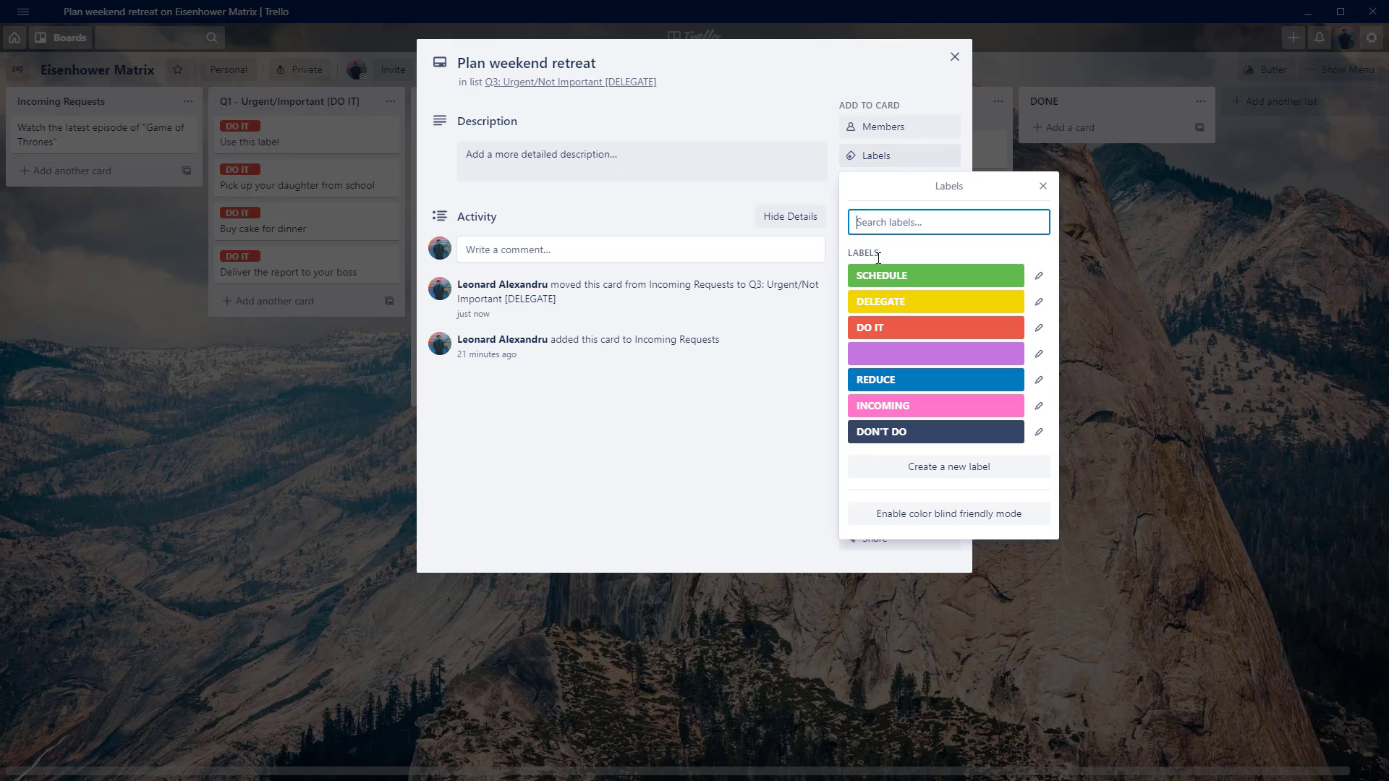
{"action": "left_click", "coordinate": [877, 304]}
{"action": "left_click", "coordinate": [726, 144]}
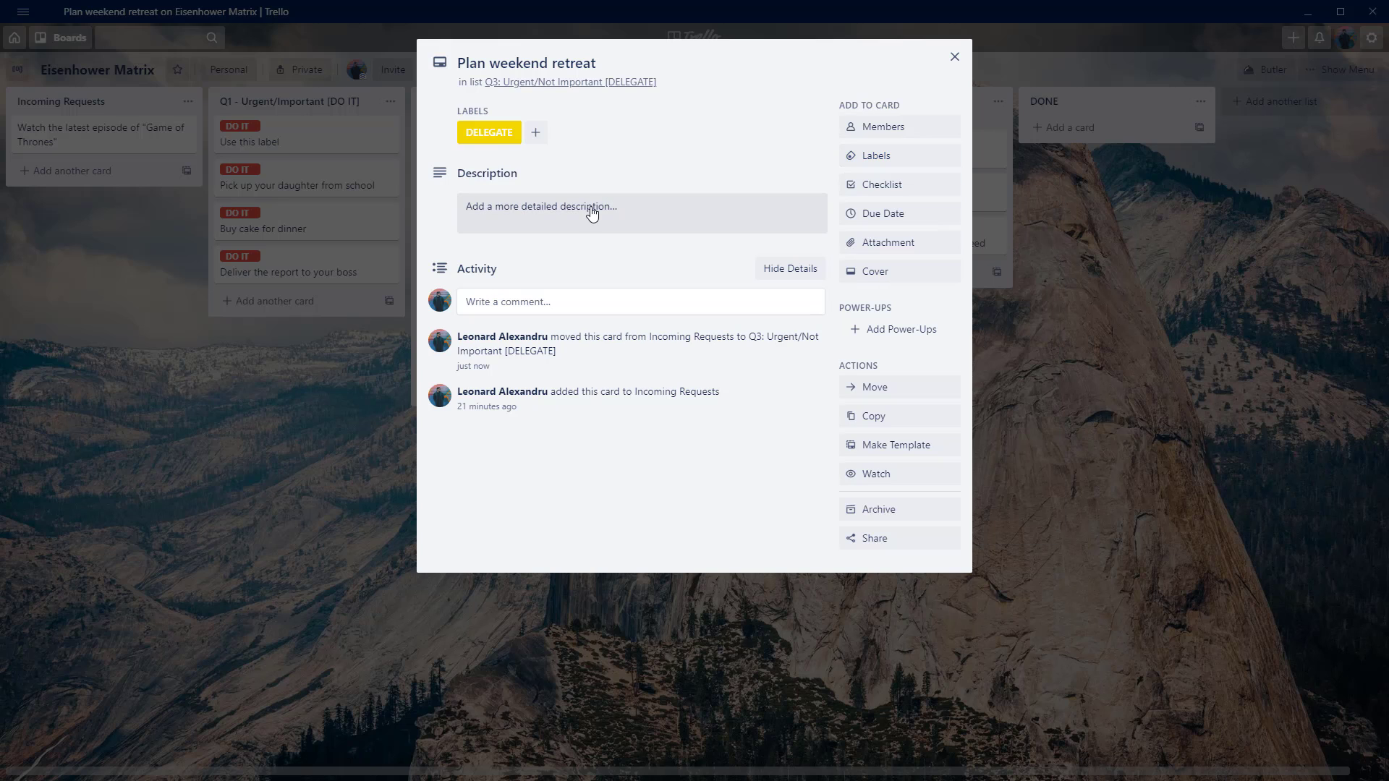
{"action": "left_click", "coordinate": [924, 130]}
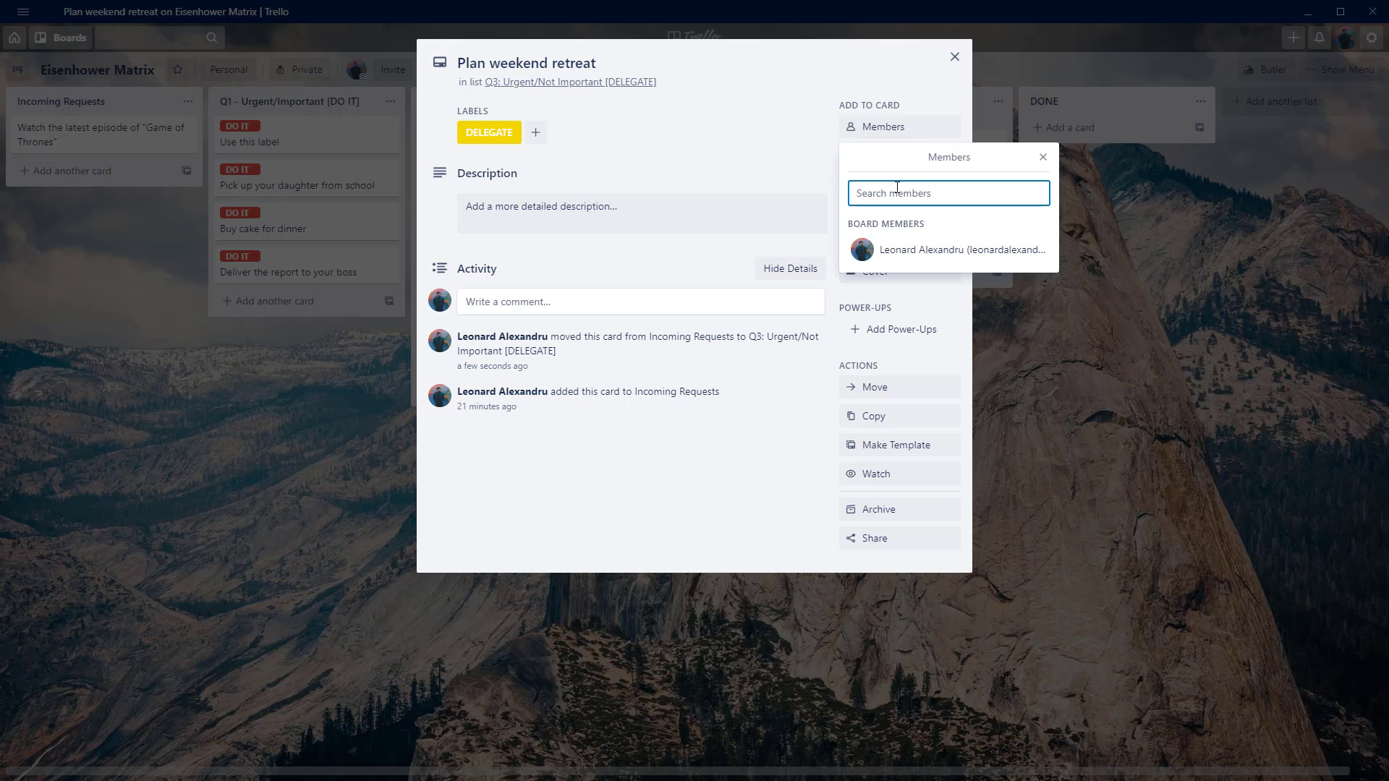
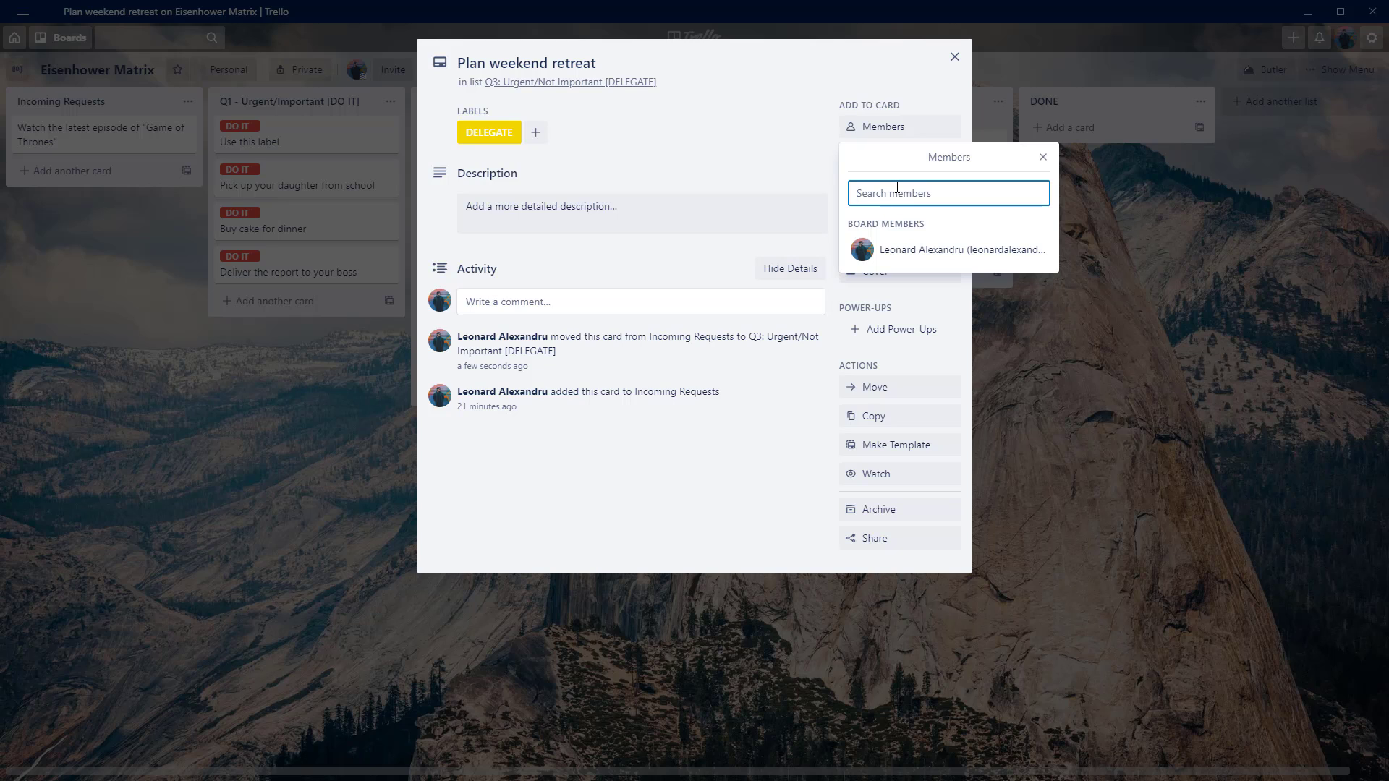
{"action": "left_click", "coordinate": [755, 166]}
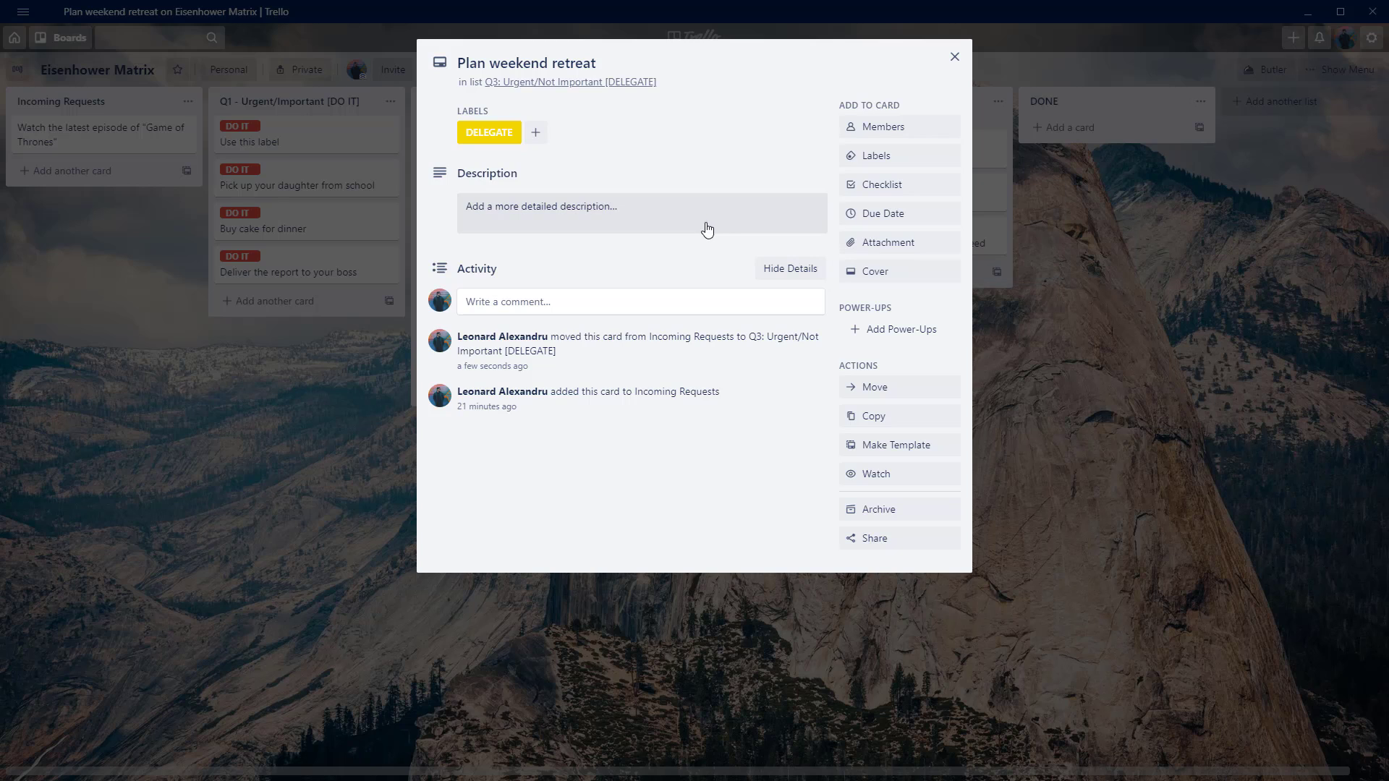
Save a description on the "Plan weekend retreat" card saying to ask the person, by first name, about this later on.
{"action": "left_click", "coordinate": [707, 229]}
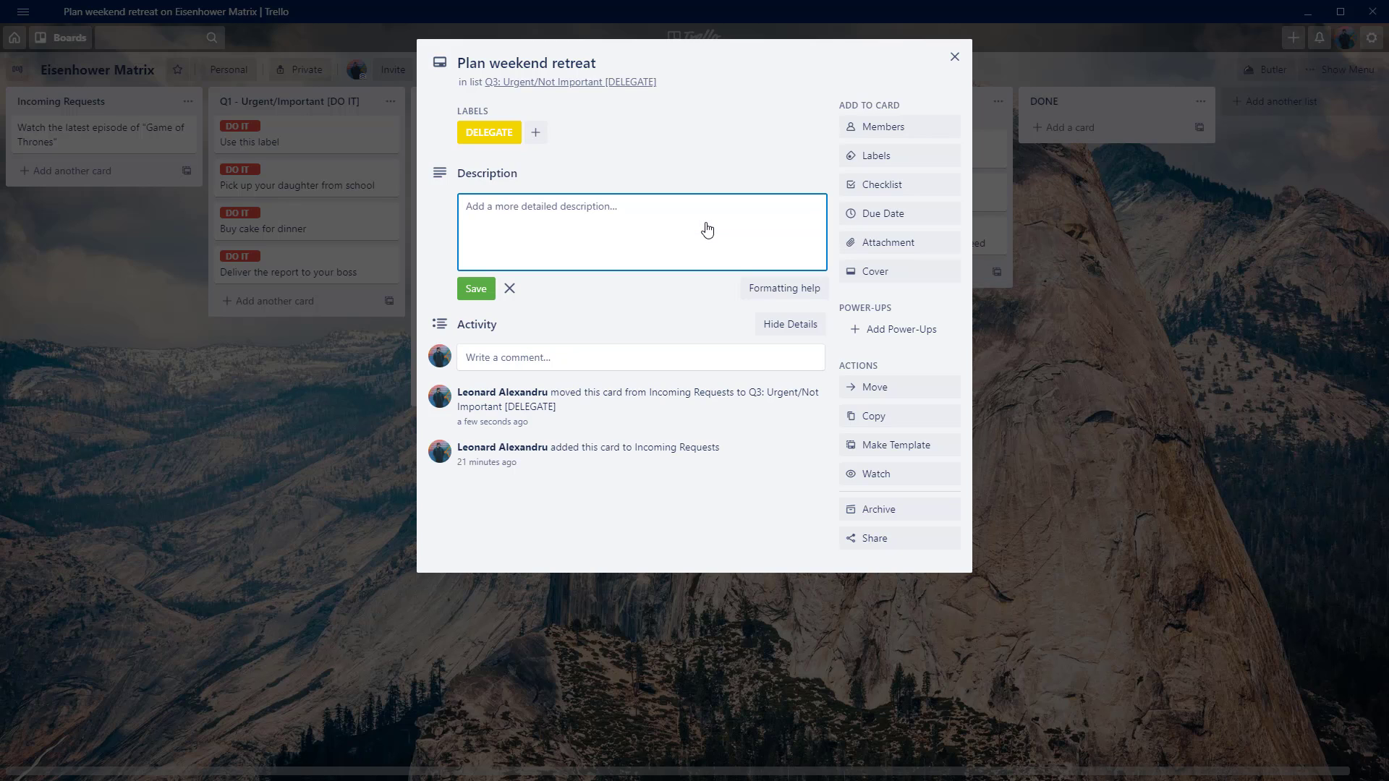
{"action": "type", "text": "To ask Alina about this later on."}
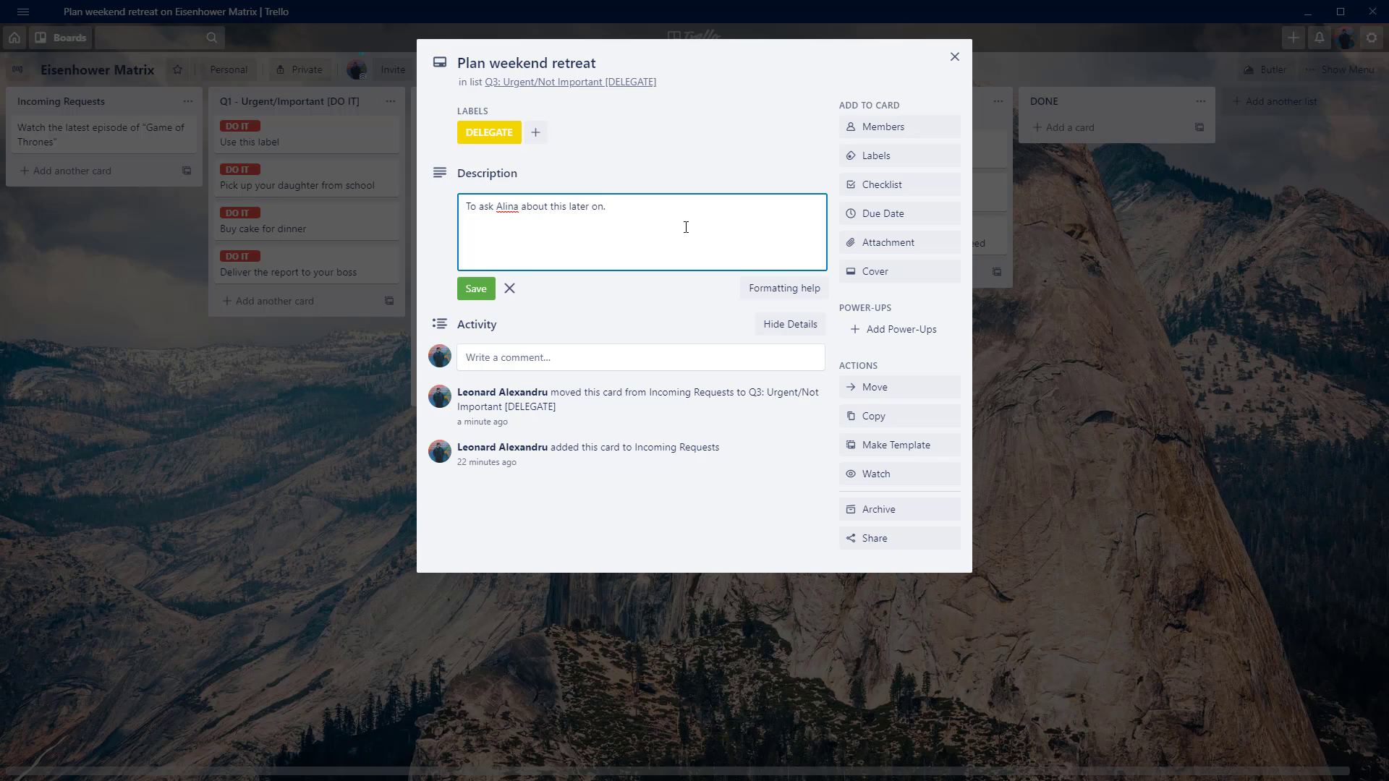
{"action": "left_click", "coordinate": [472, 288]}
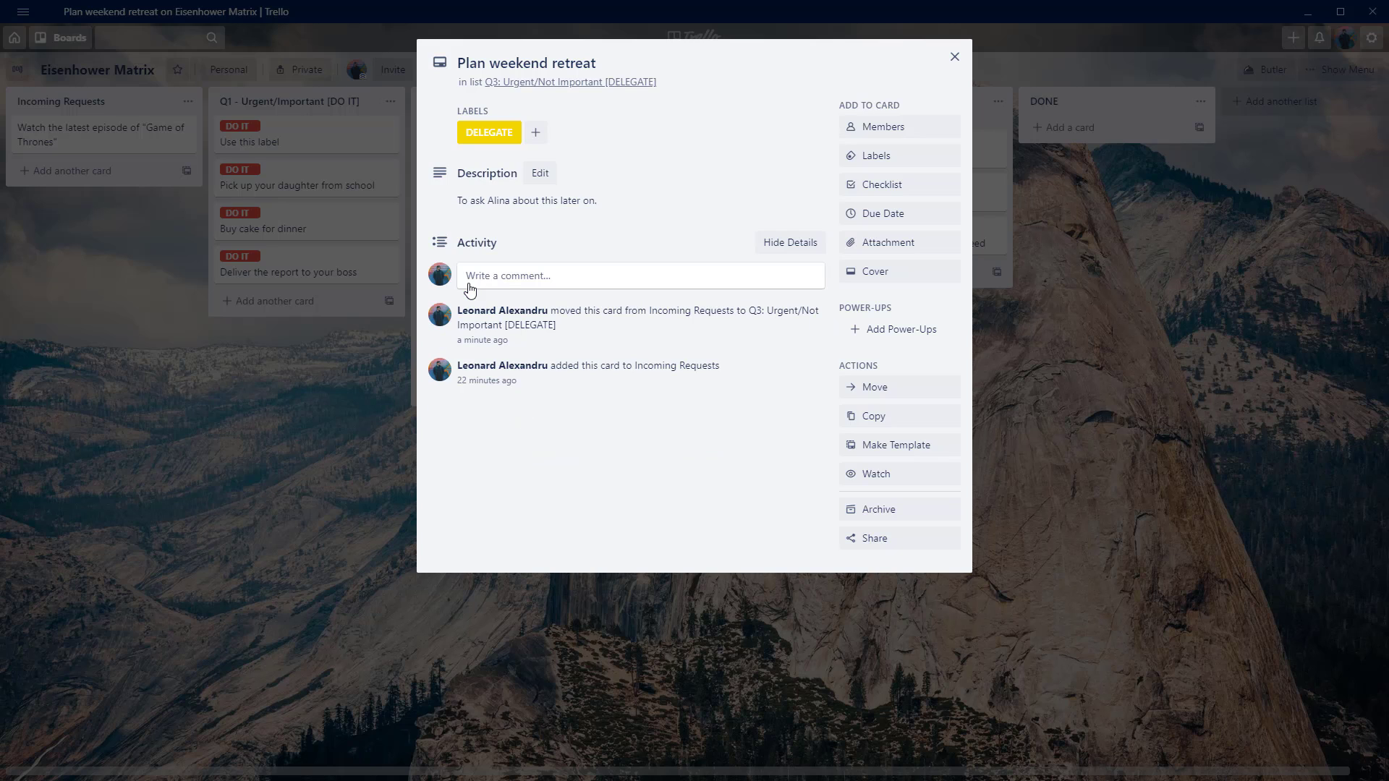
Set the retreat card's due date to 10/14/2020 at 5:00 PM, save it and close the card.
{"action": "left_click", "coordinate": [895, 221]}
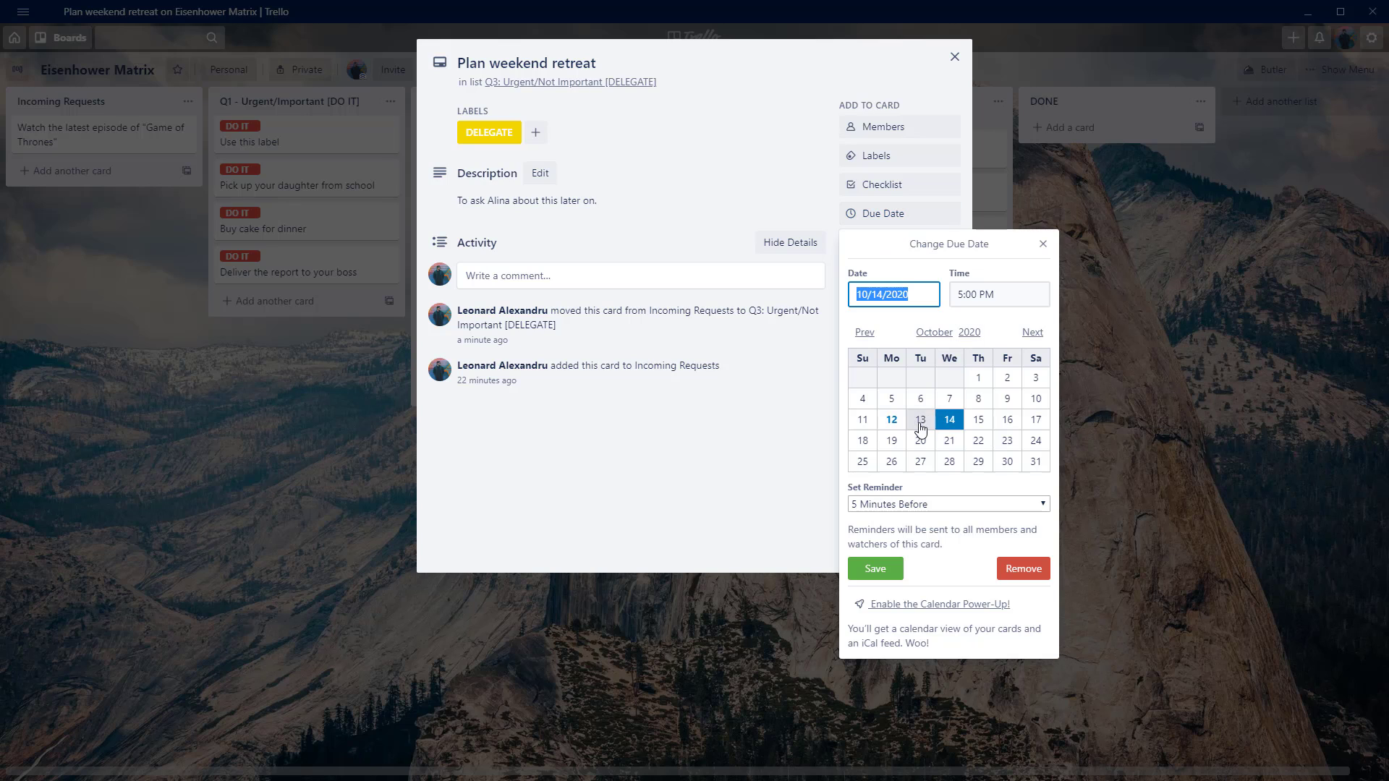
{"action": "left_click", "coordinate": [923, 425]}
{"action": "left_click", "coordinate": [948, 426]}
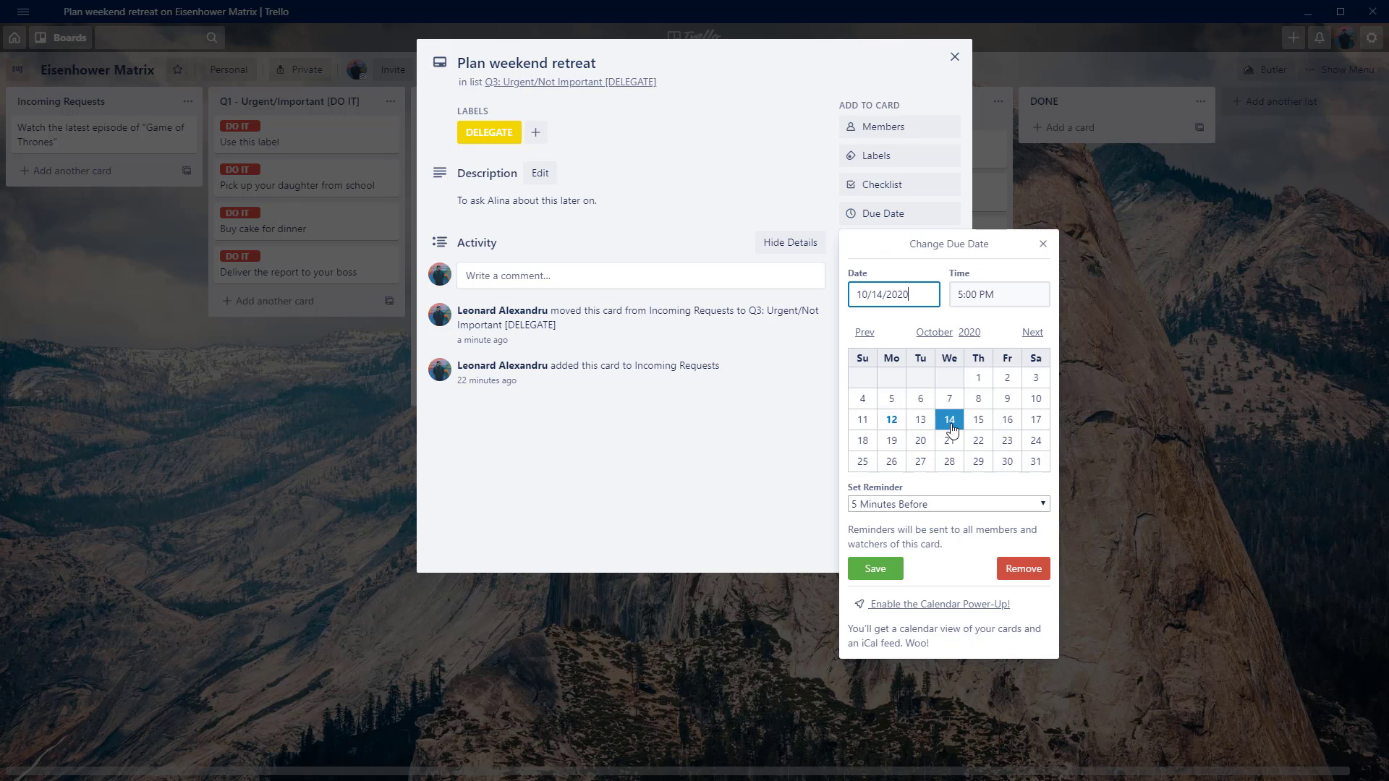
{"action": "left_click", "coordinate": [865, 571]}
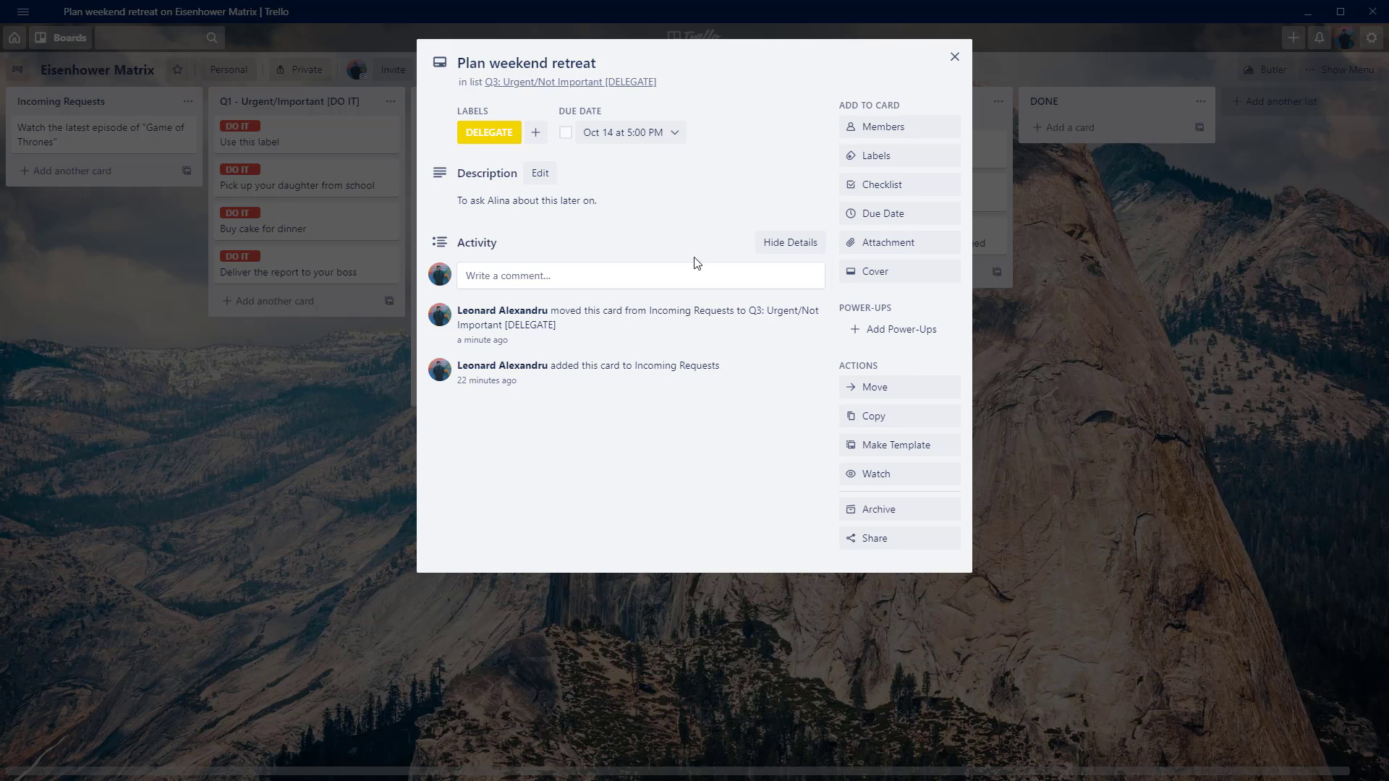
{"action": "left_click", "coordinate": [954, 57]}
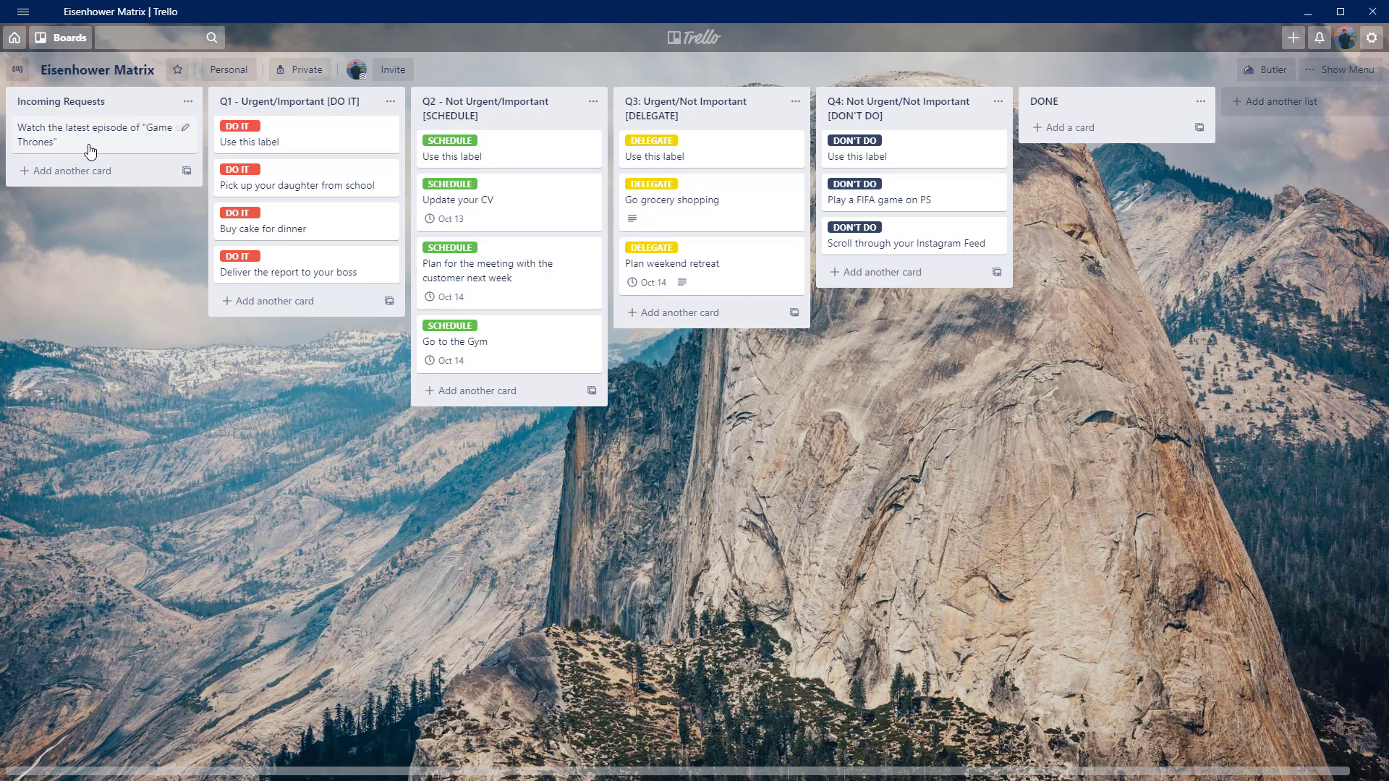
Move the "Watch the latest episode of Game of Thrones" card to the Q4 list, give it the DON'T DO label and close it.
{"action": "left_click_drag", "start_coordinate": [90, 151], "coordinate": [901, 290]}
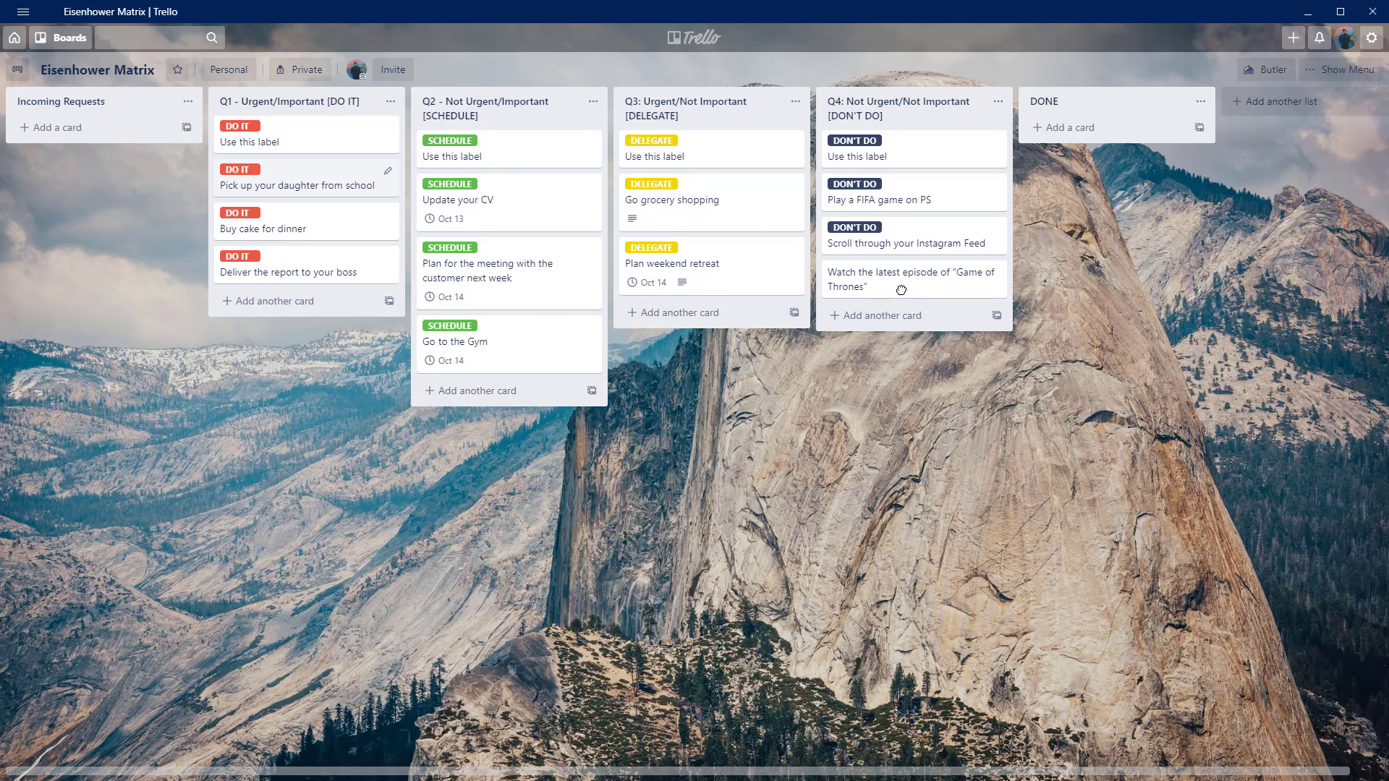
{"action": "left_click", "coordinate": [901, 292]}
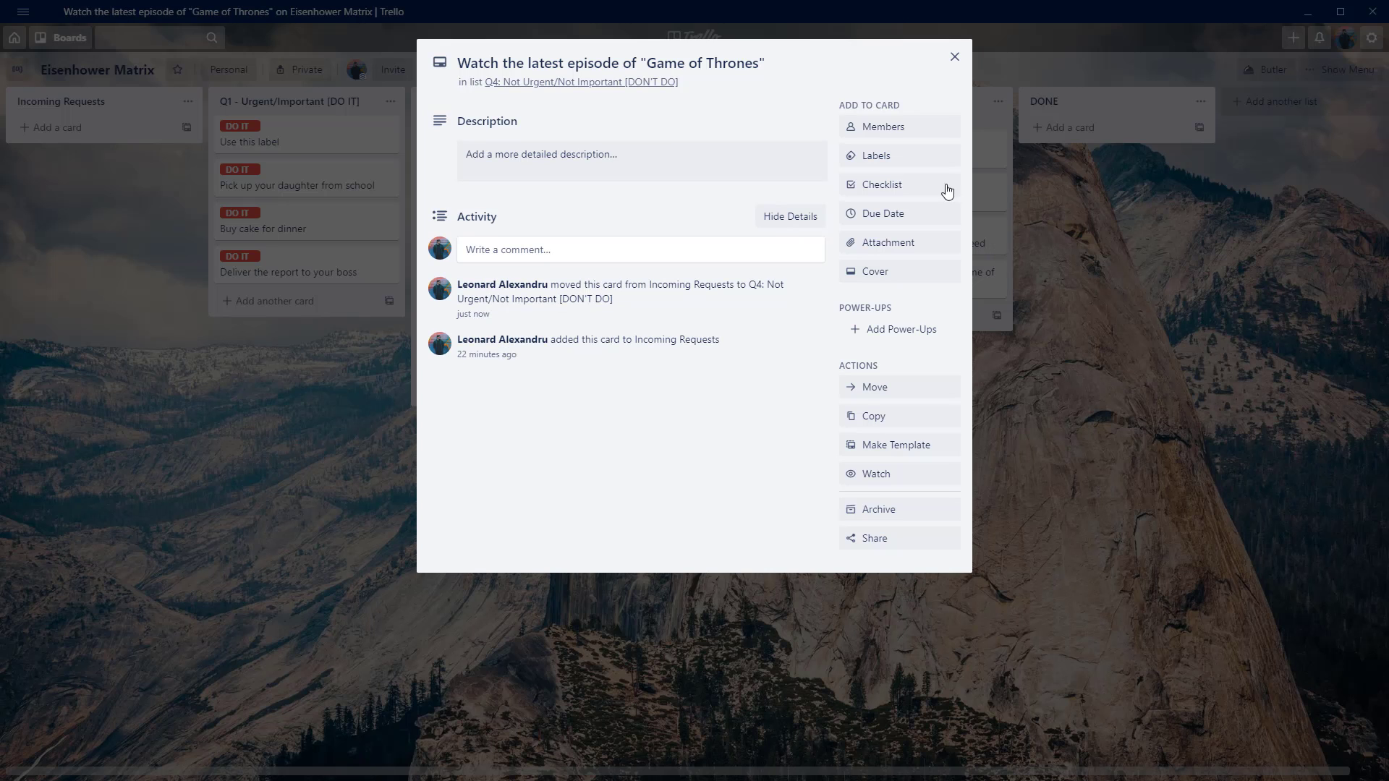
{"action": "left_click", "coordinate": [888, 157]}
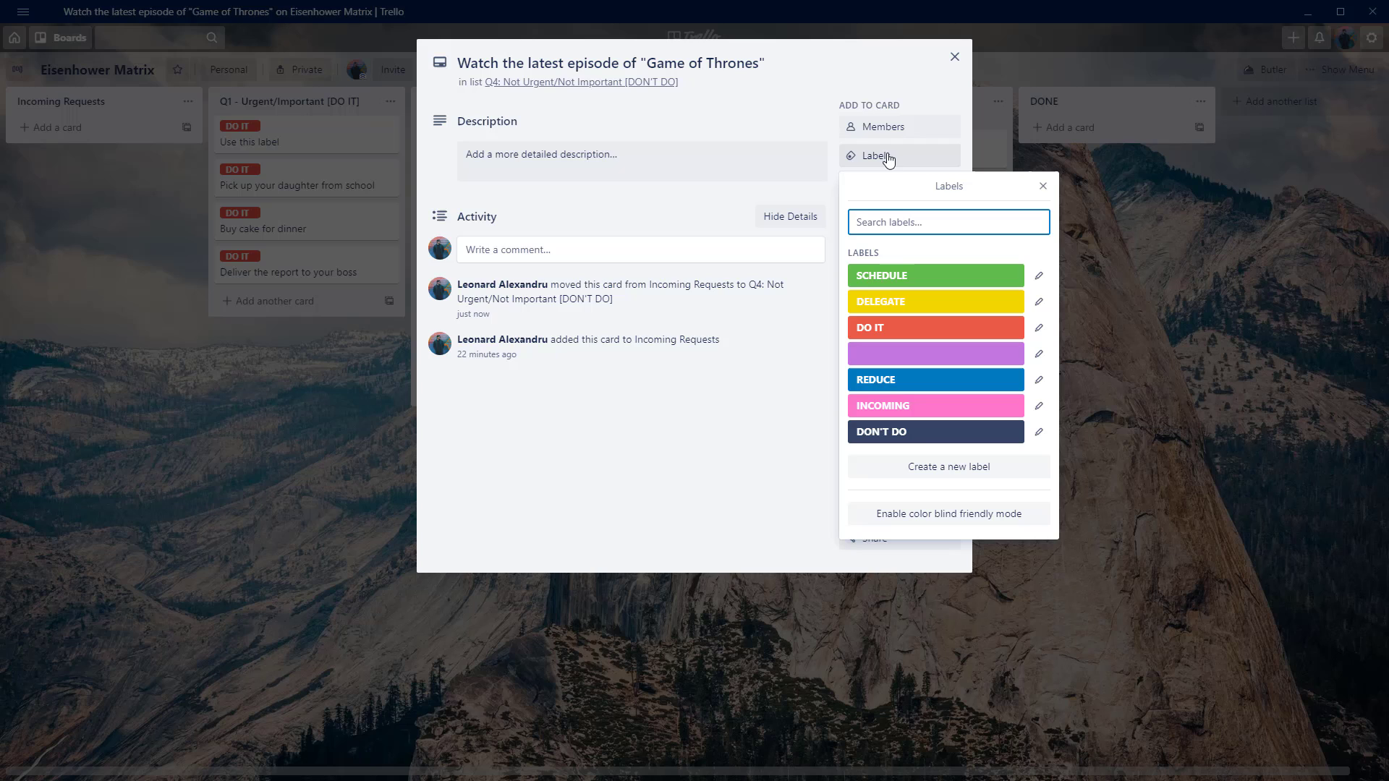
{"action": "left_click", "coordinate": [925, 438]}
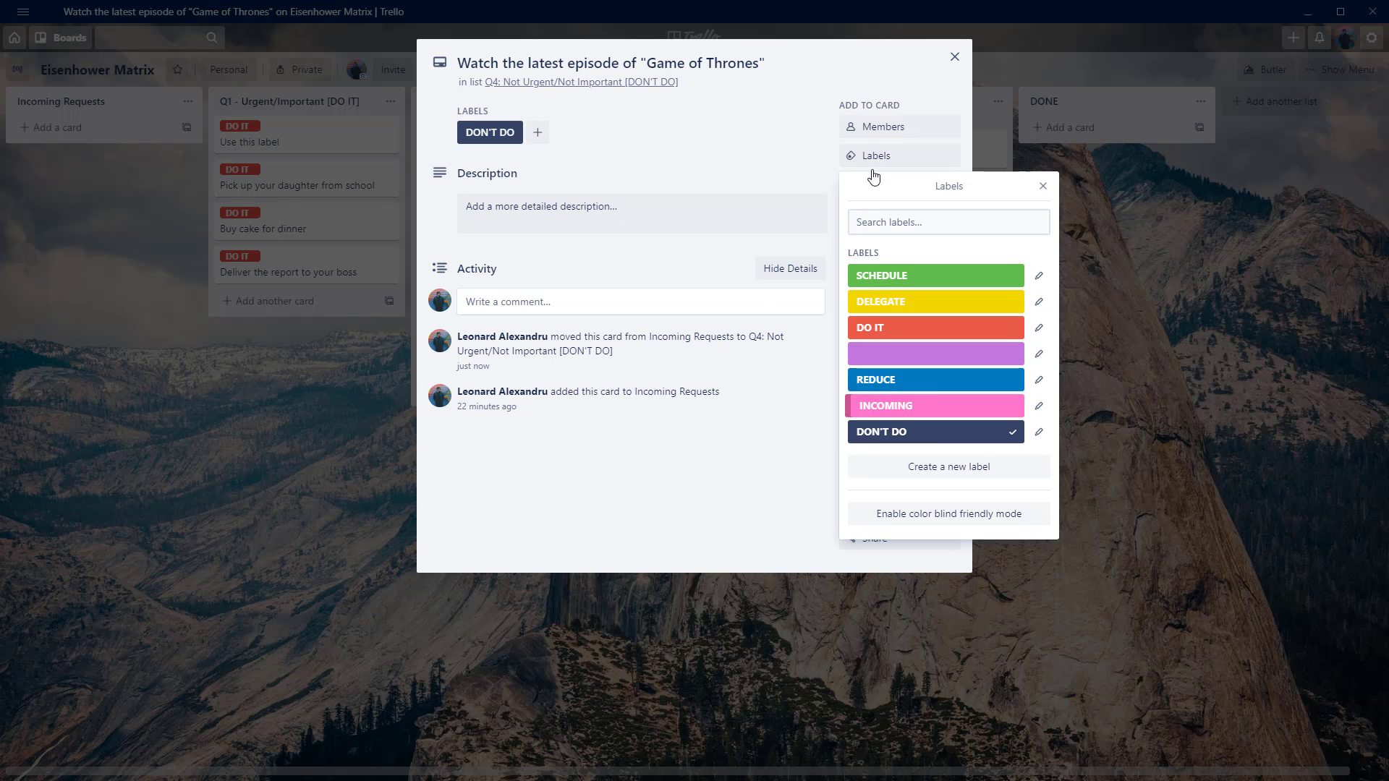
{"action": "left_click", "coordinate": [954, 57]}
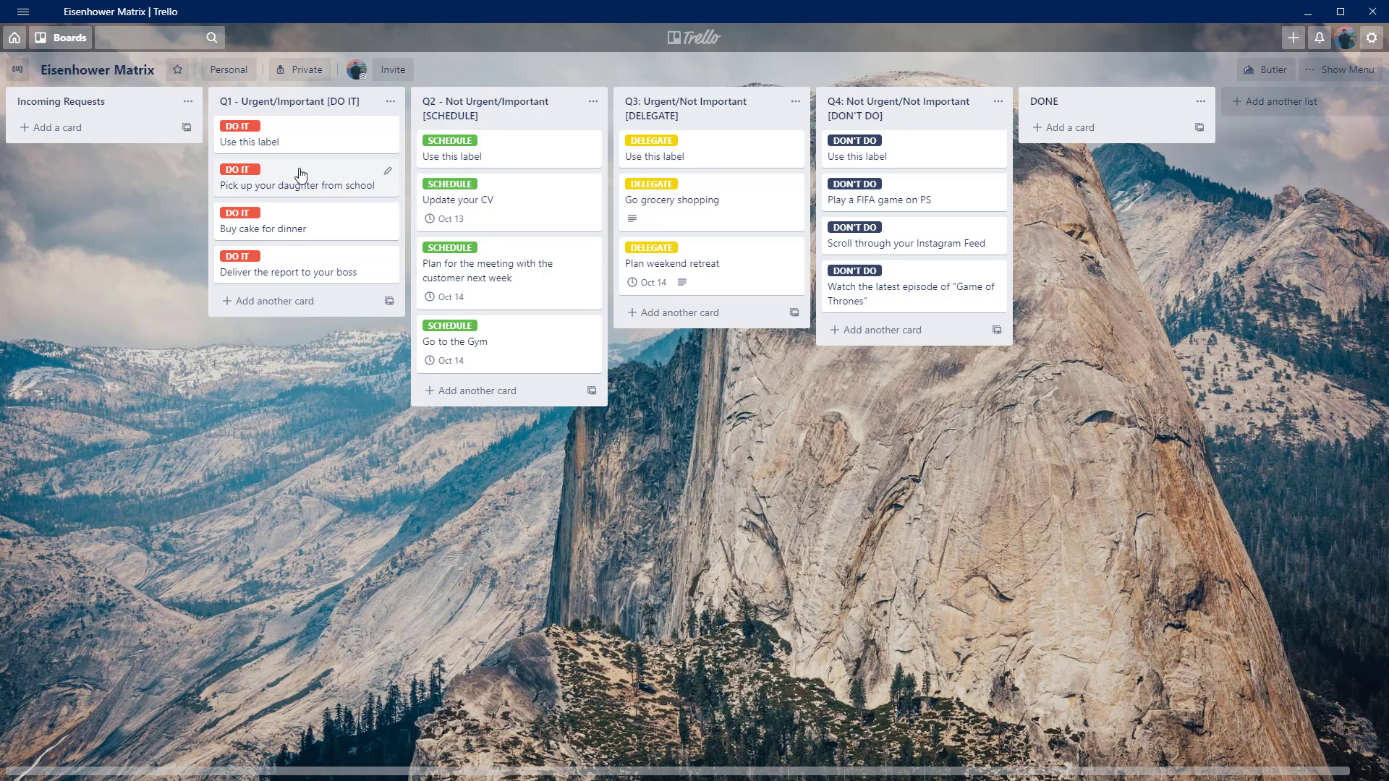
Move the school pickup, "Go grocery shopping", "Plan weekend retreat" and Instagram Feed cards to the DONE list in that order.
{"action": "left_click_drag", "start_coordinate": [301, 175], "coordinate": [1109, 136]}
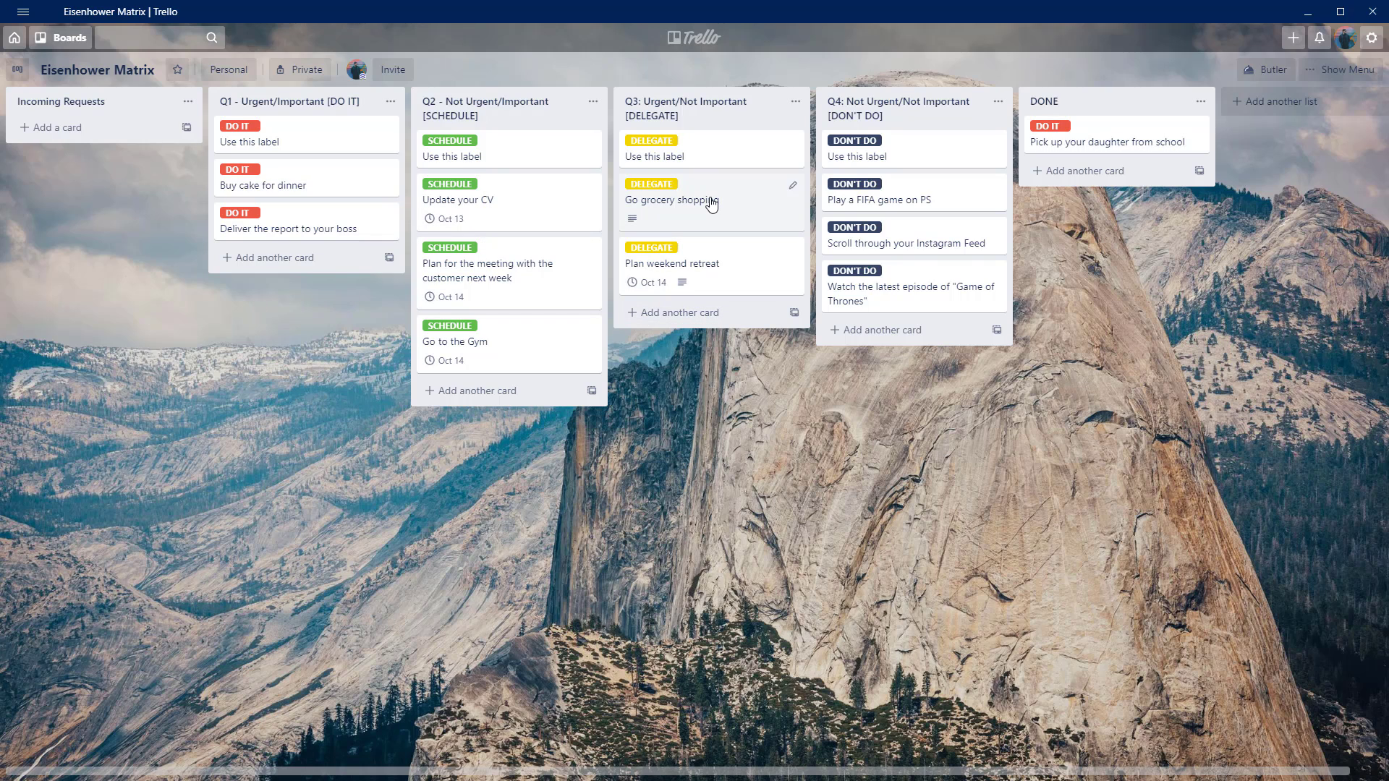
{"action": "left_click_drag", "start_coordinate": [711, 205], "coordinate": [1117, 192]}
{"action": "left_click_drag", "start_coordinate": [715, 218], "coordinate": [1107, 271]}
{"action": "left_click_drag", "start_coordinate": [940, 243], "coordinate": [1100, 318]}
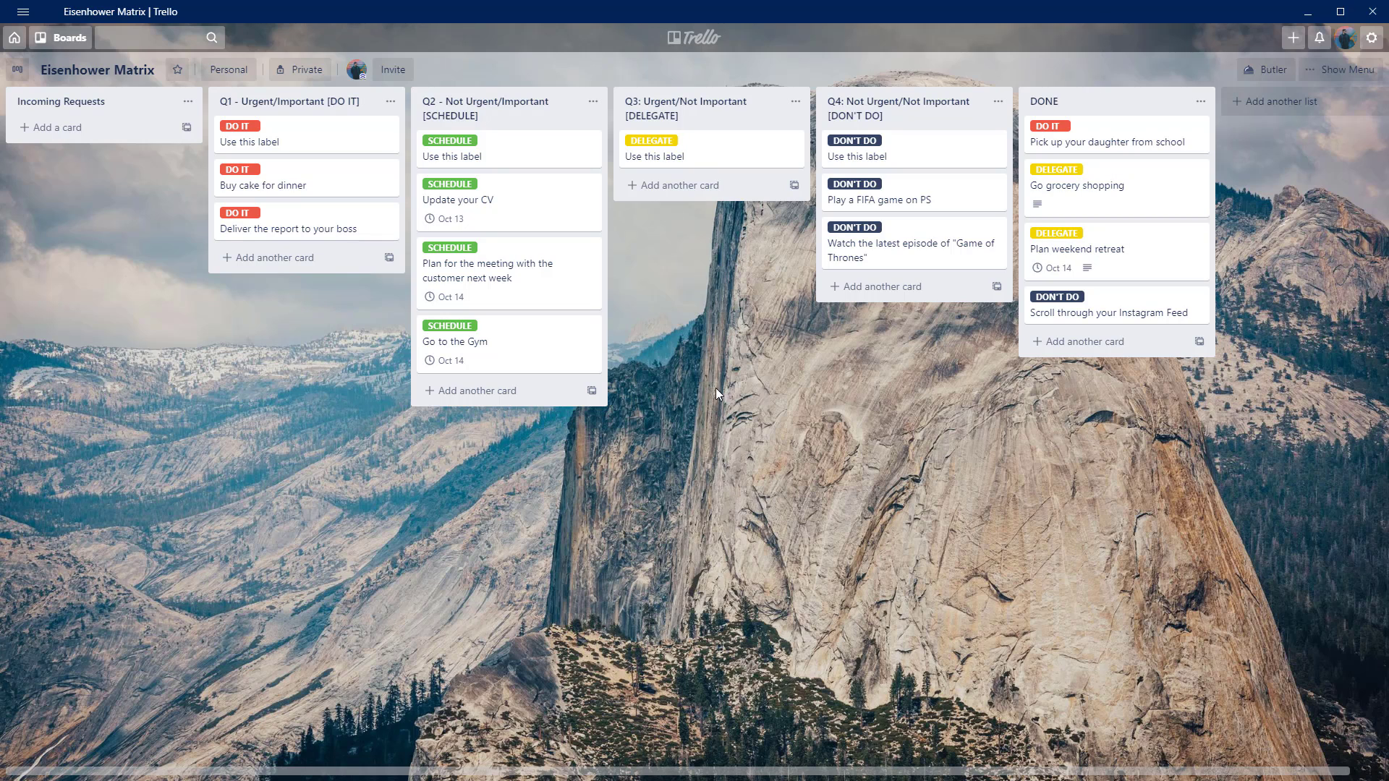
Move the customer meeting, gym, FIFA game, "Game of Thrones" and boss report cards to the end of the DONE list, with the report last.
{"action": "left_click_drag", "start_coordinate": [567, 294], "coordinate": [1157, 390]}
{"action": "left_click_drag", "start_coordinate": [485, 257], "coordinate": [1156, 396]}
{"action": "left_click_drag", "start_coordinate": [261, 213], "coordinate": [1070, 491]}
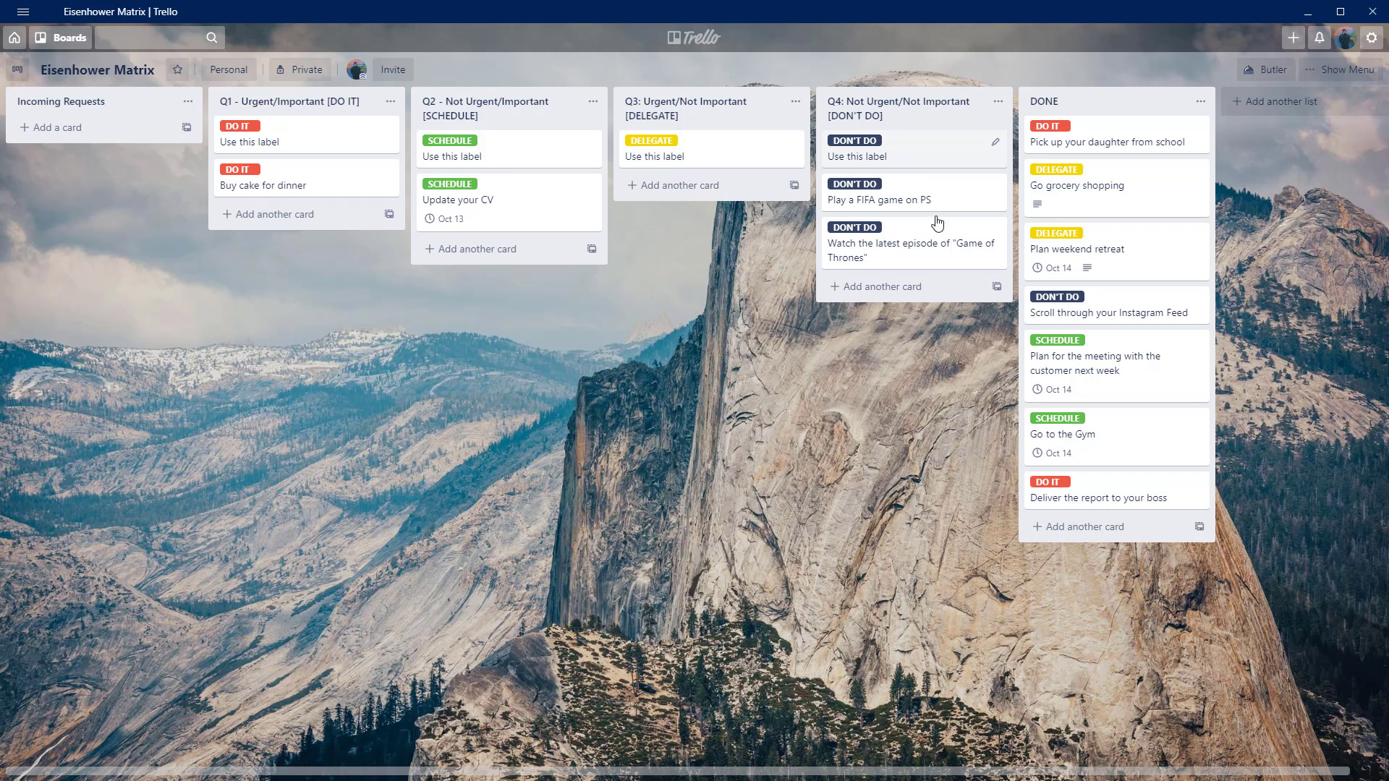
{"action": "left_click_drag", "start_coordinate": [904, 155], "coordinate": [1057, 493]}
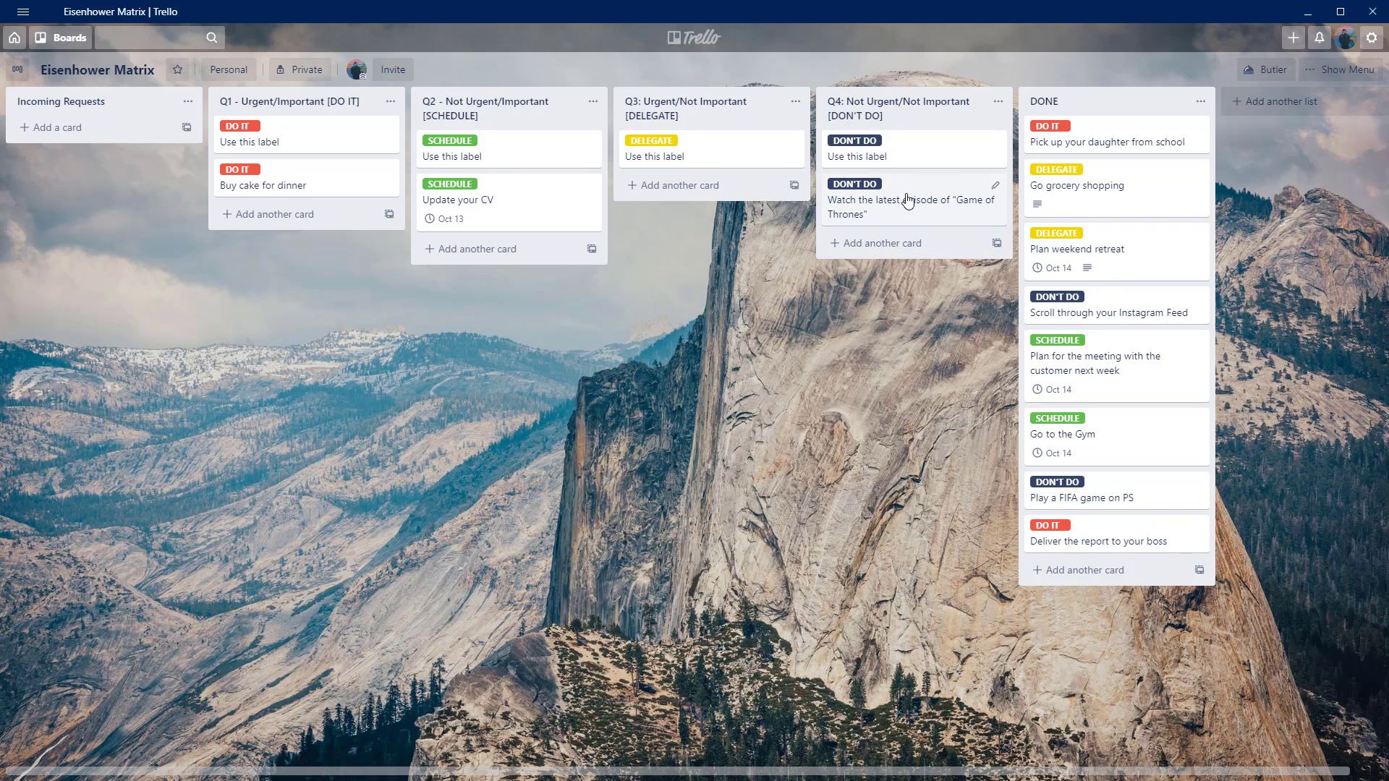
{"action": "left_click_drag", "start_coordinate": [908, 200], "coordinate": [1084, 562]}
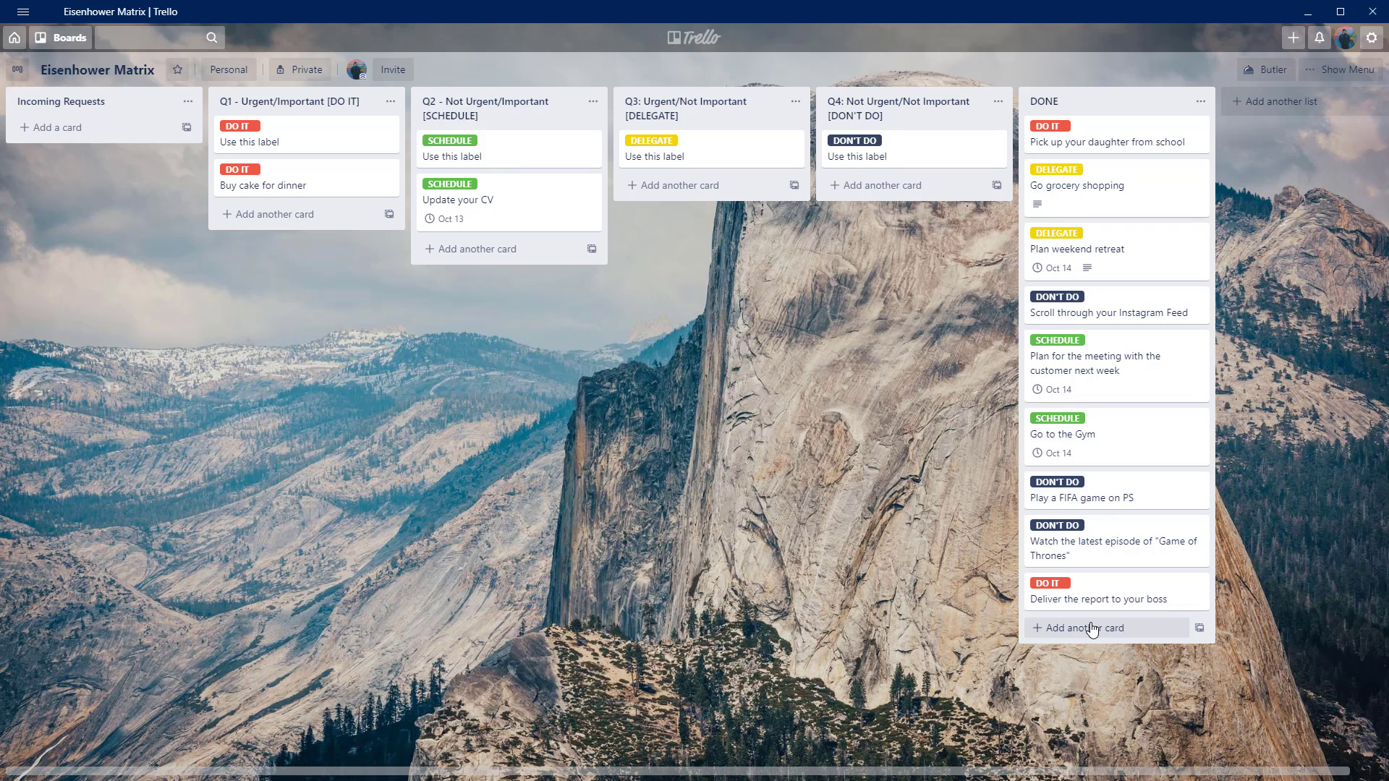
{"action": "left_click", "coordinate": [1201, 103]}
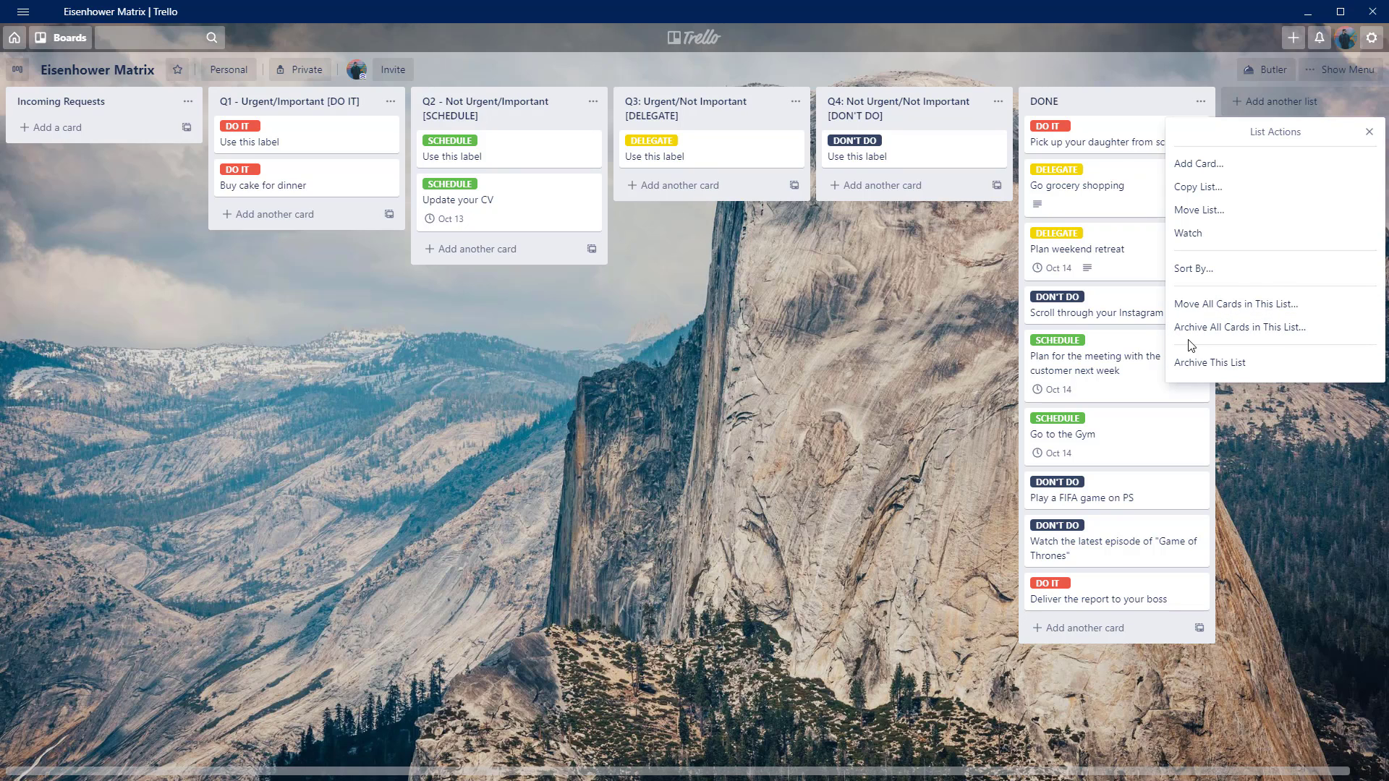
{"action": "left_click", "coordinate": [936, 362]}
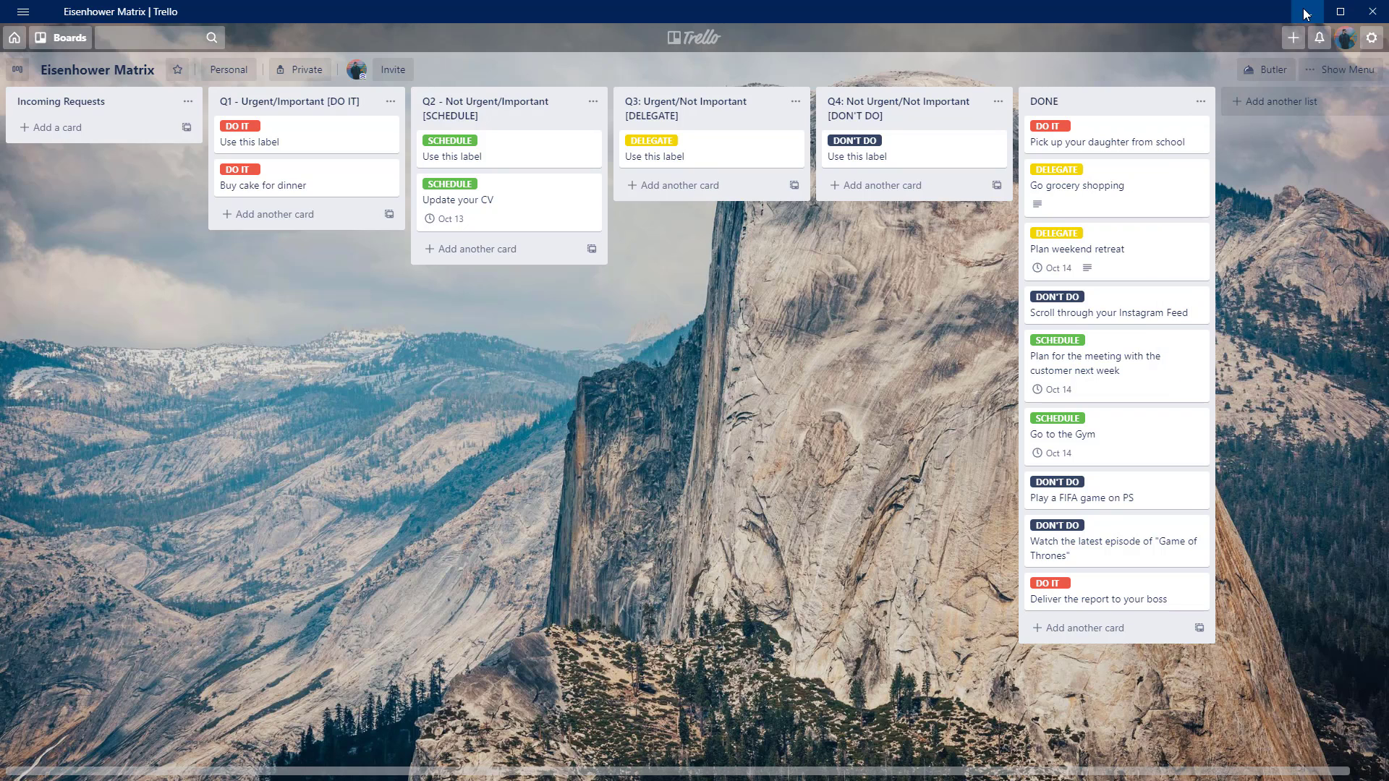